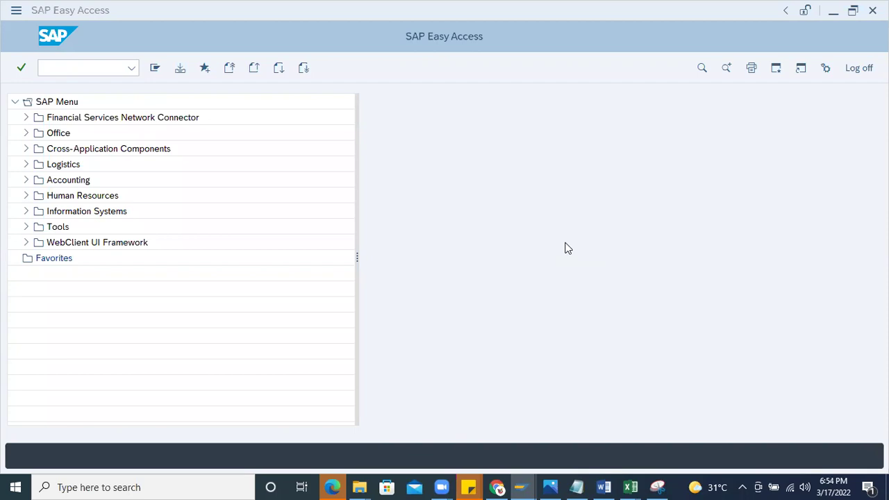
Open the purchase order creation transaction ME21N.
click(64, 67)
text(me21n)
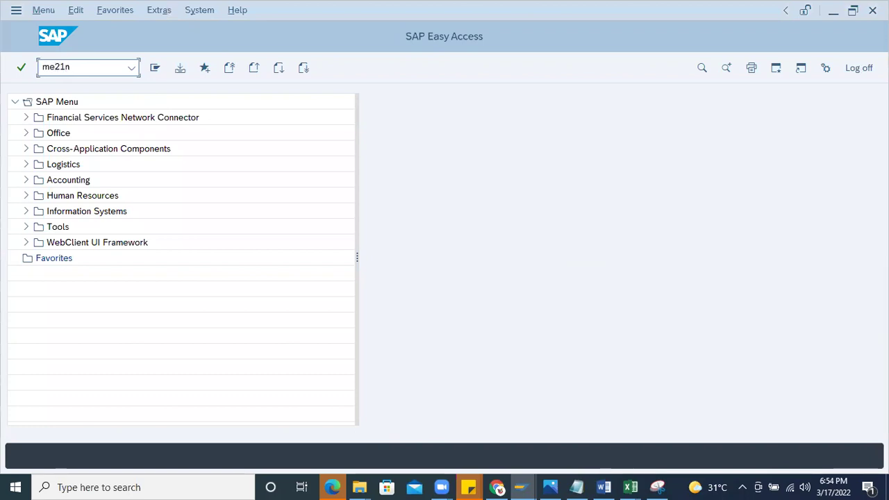
key(Return)
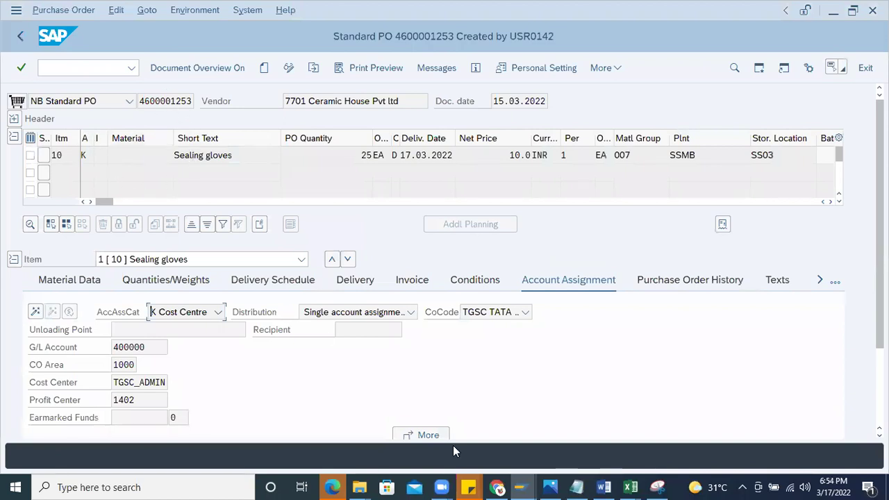
Copy the document number of the Laptop Lenovo purchase order from the other SAP session and return to the Sealing gloves order's session.
mouse_move(522, 486)
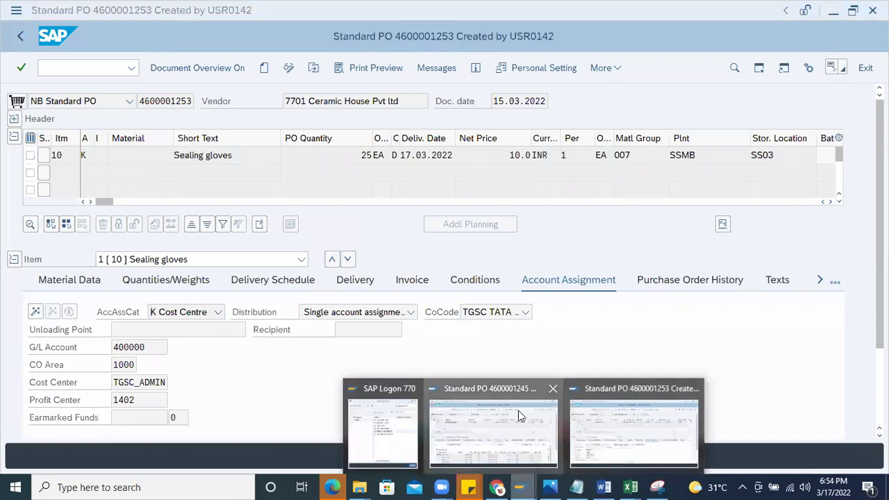
click(518, 411)
double_click(188, 101)
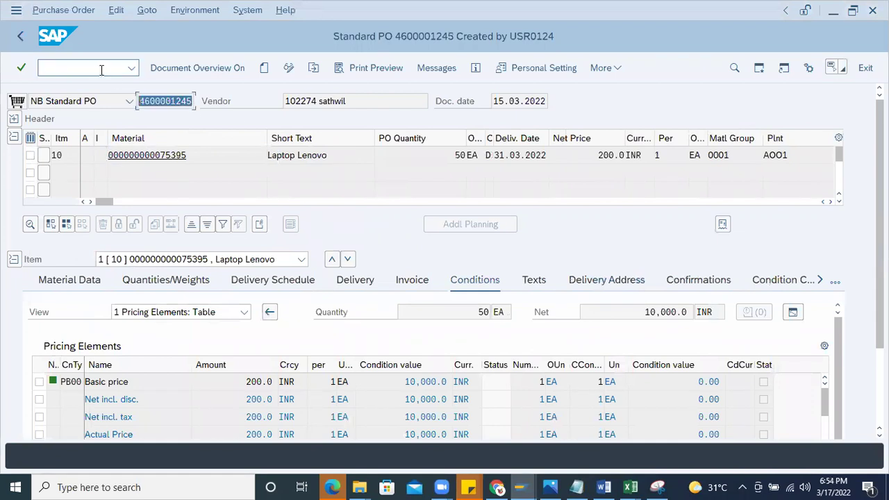
key(ctrl+c)
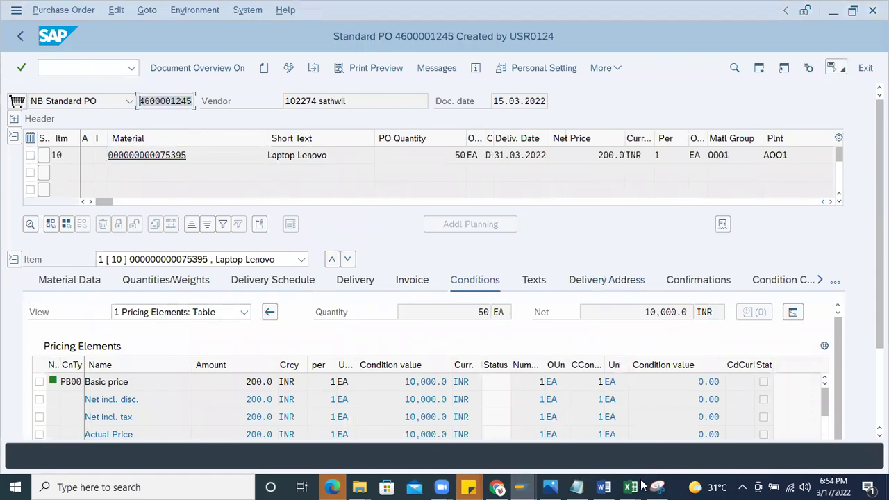
mouse_move(522, 486)
click(630, 436)
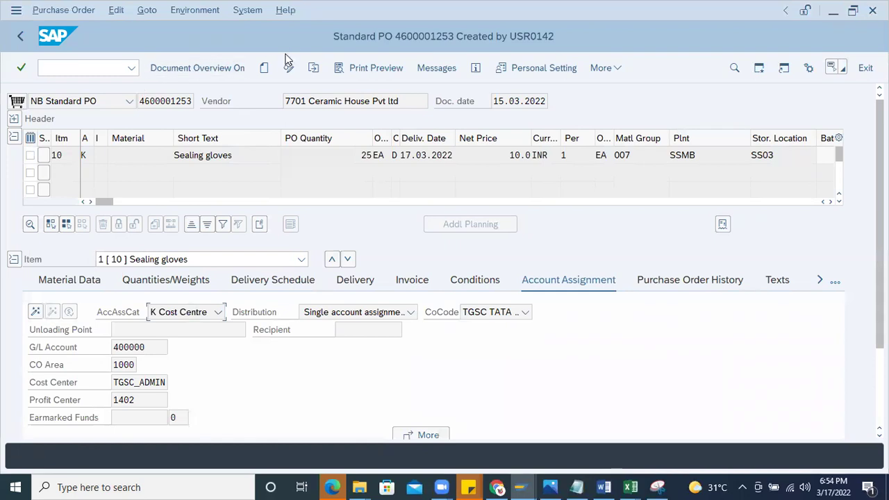
Start a new standard purchase order and fill its first line from the copied purchasing document, item 10.
click(264, 68)
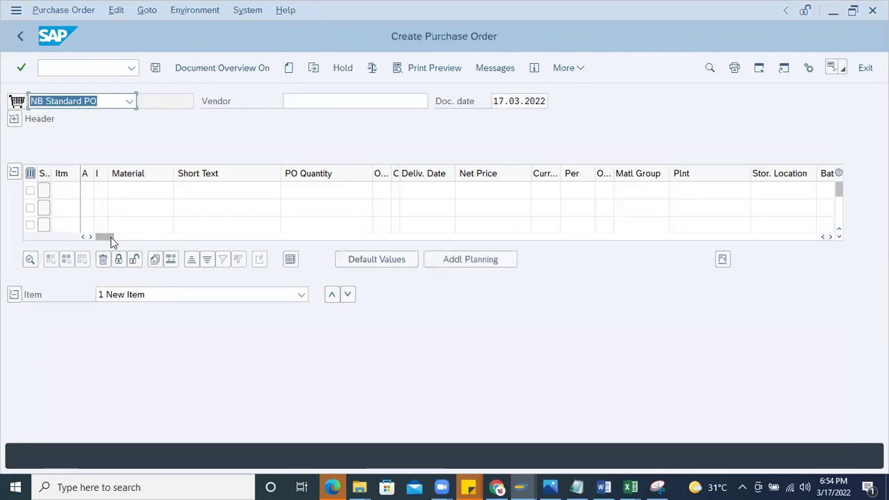
drag(112, 239, 497, 268)
click(557, 195)
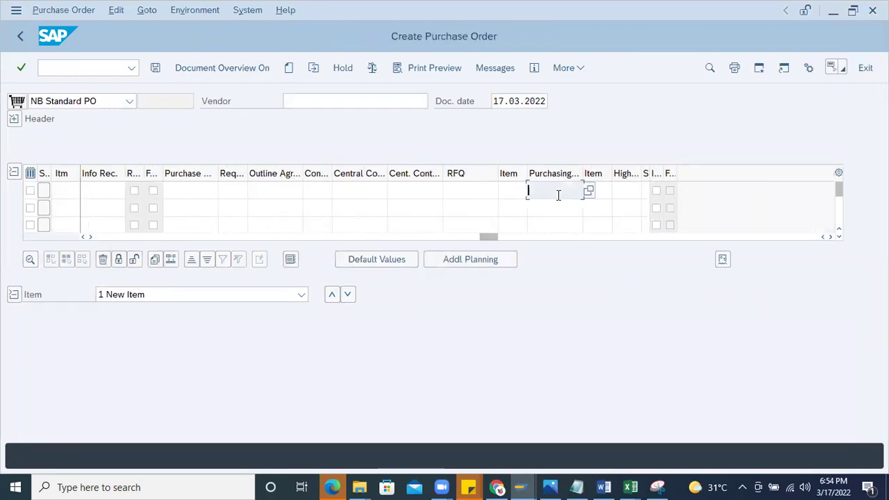
key(ctrl+v)
click(601, 188)
text(10)
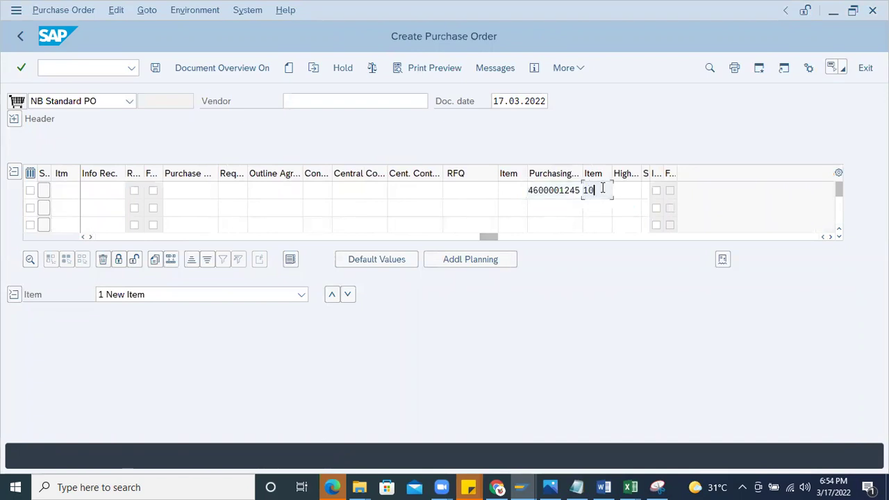
key(Return)
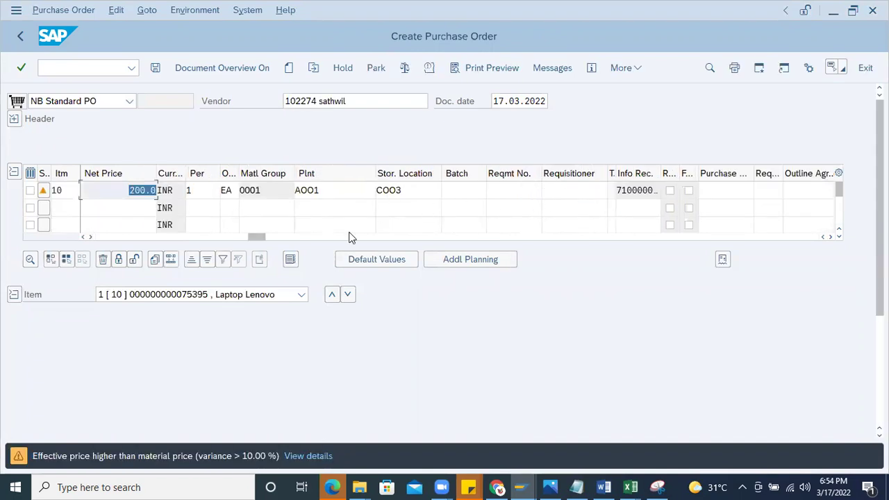
Review the new line's quantity, info record, vendor and material, widening the Info Rec. and Material columns to read them fully.
drag(258, 236, 78, 208)
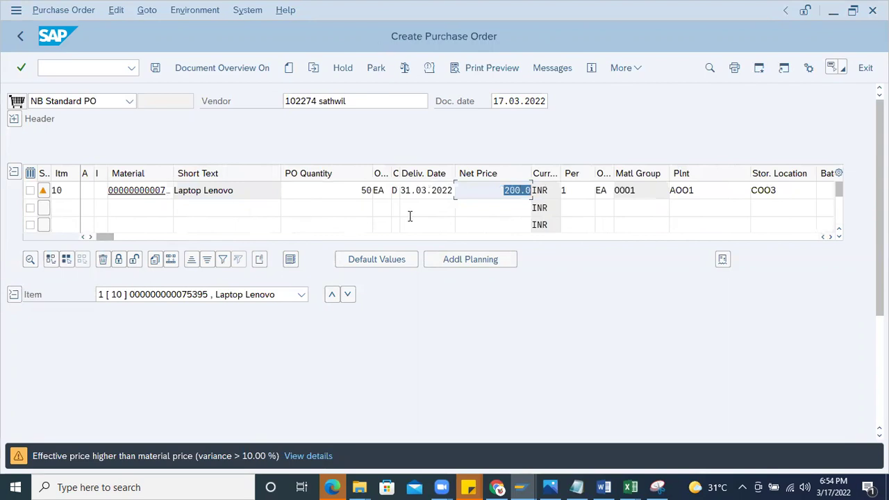
click(354, 190)
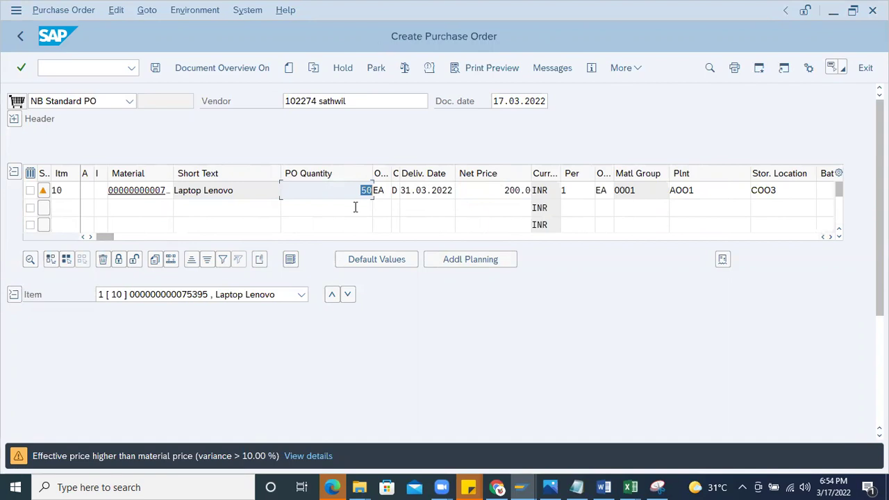
drag(107, 238, 319, 249)
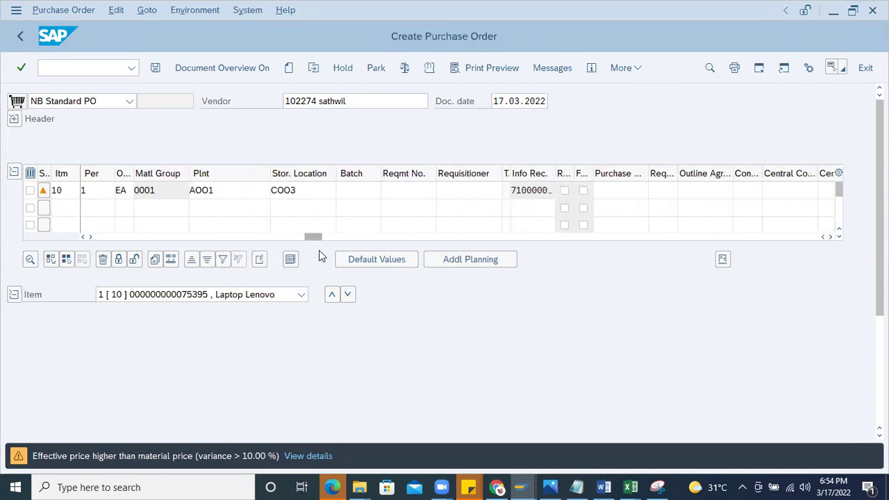
drag(556, 171, 633, 172)
double_click(575, 189)
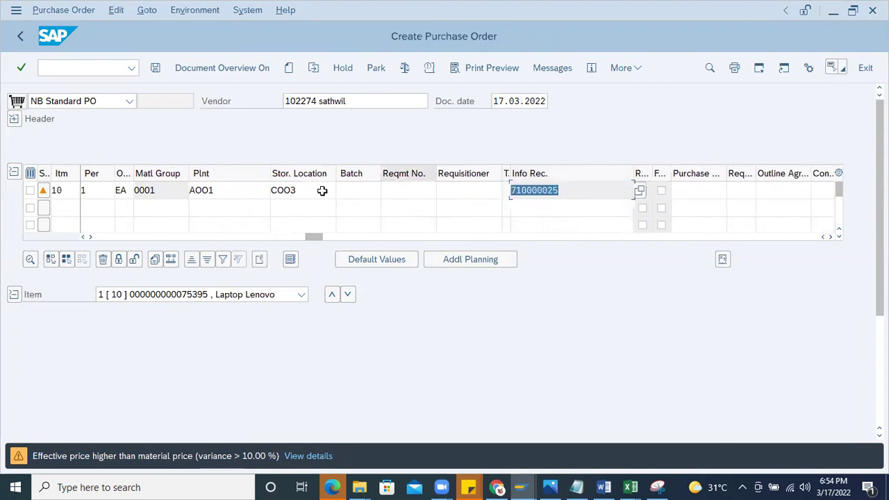
drag(314, 237, 104, 237)
double_click(300, 100)
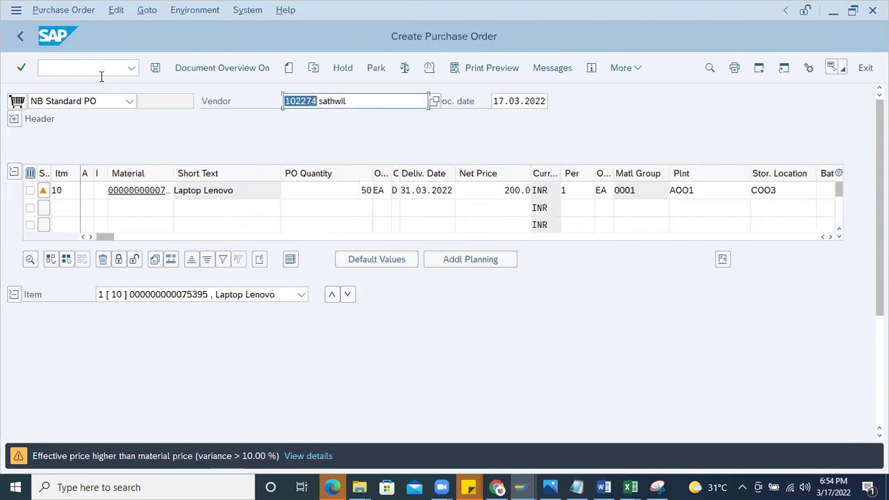
double_click(170, 190)
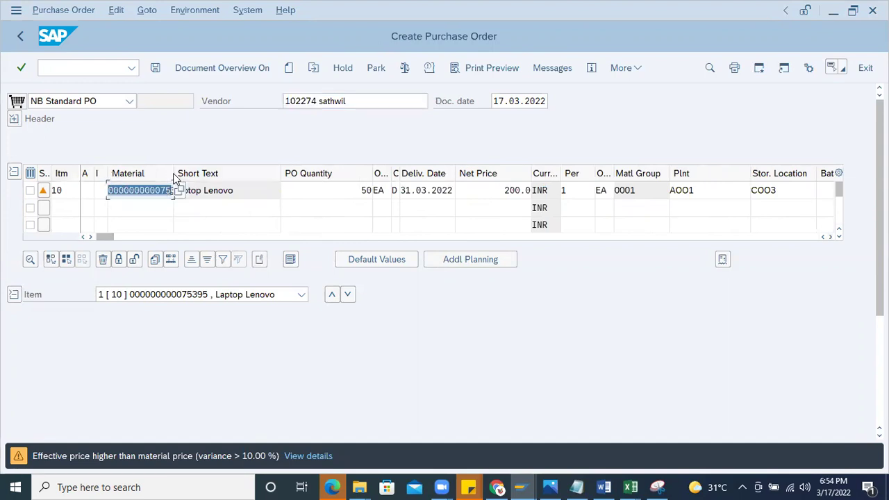
drag(174, 177, 220, 174)
click(200, 190)
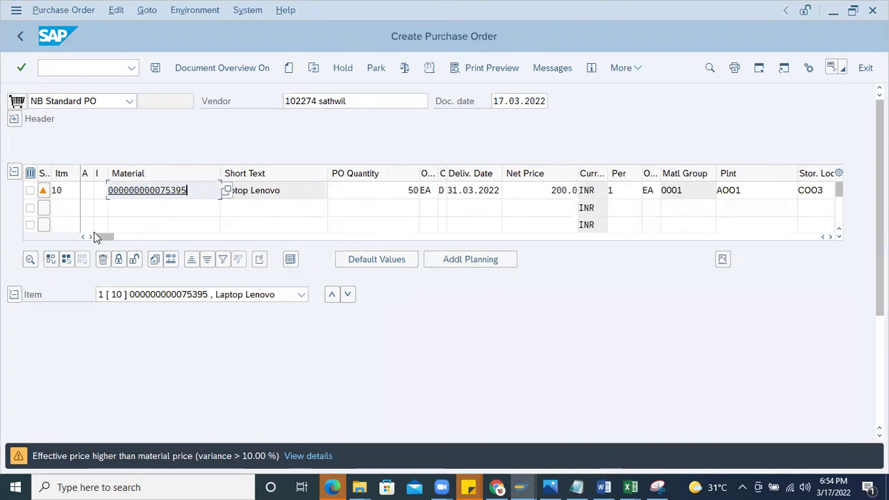
Display the purchasing info record assigned to the Laptop Lenovo item, check its minimum quantity, and return to the order.
drag(96, 236, 345, 236)
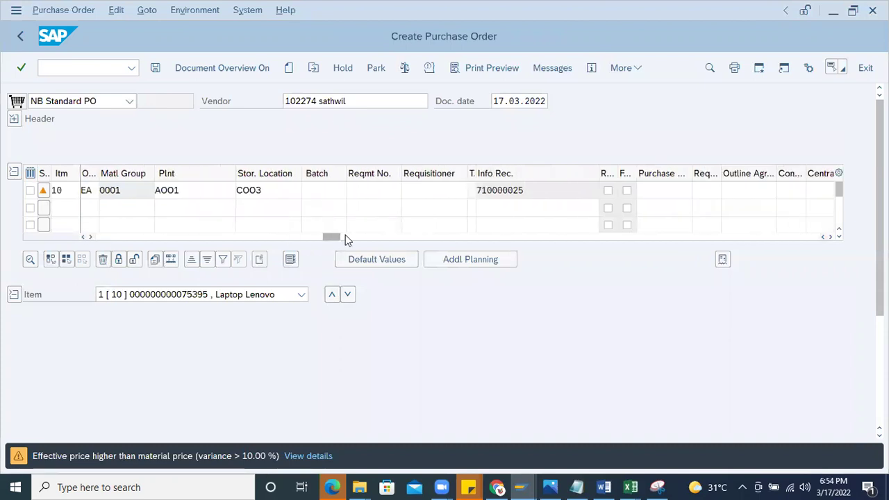
double_click(487, 195)
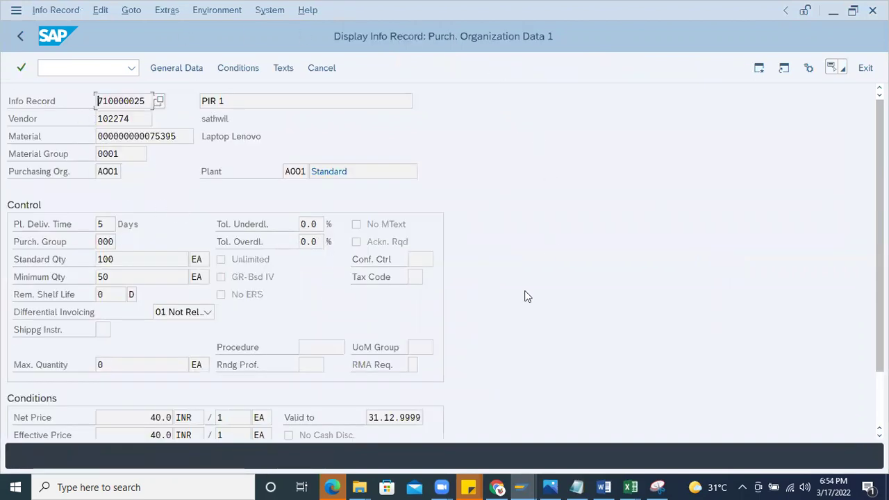
click(21, 37)
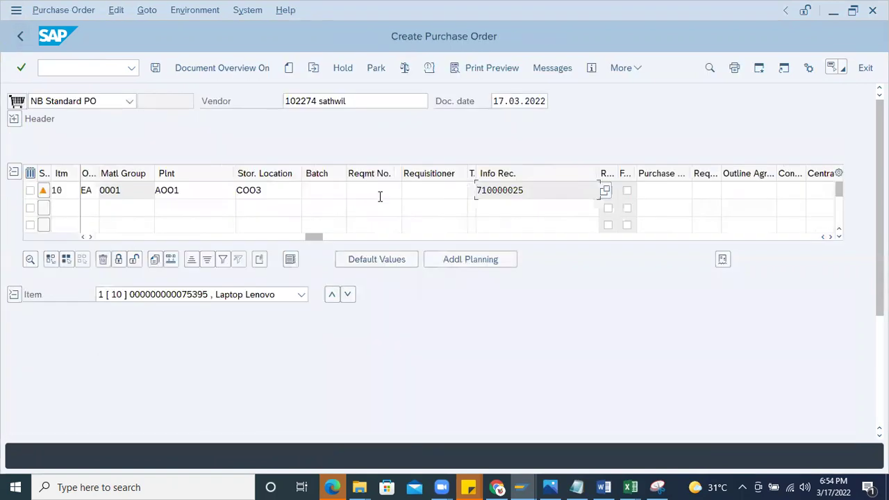
drag(314, 237, 105, 237)
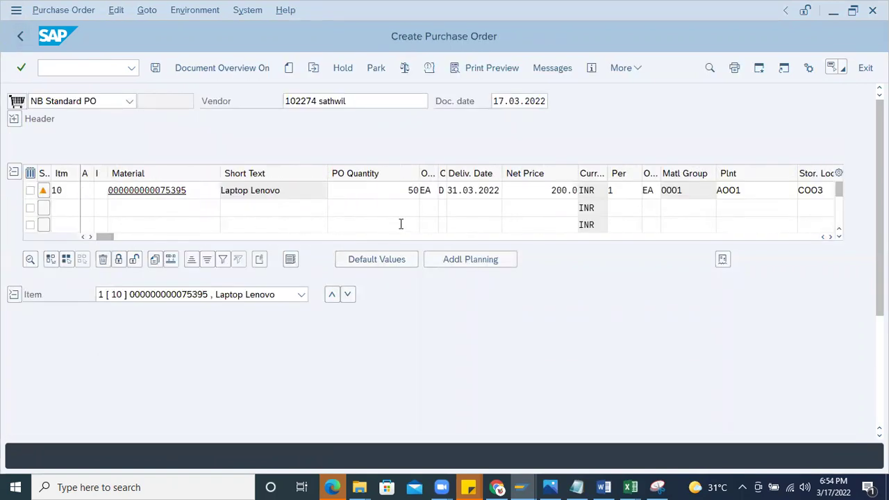
Try to set the Laptop Lenovo item's PO quantity to 20 EA.
double_click(412, 190)
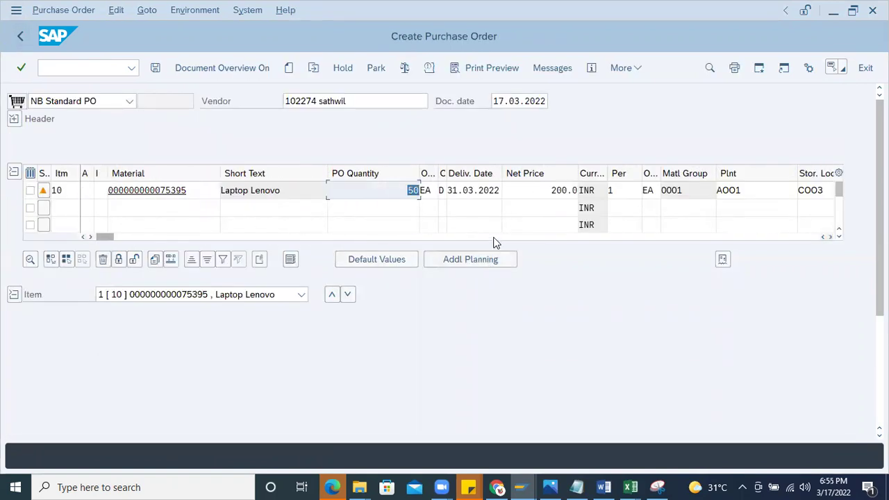
text(20)
key(Return)
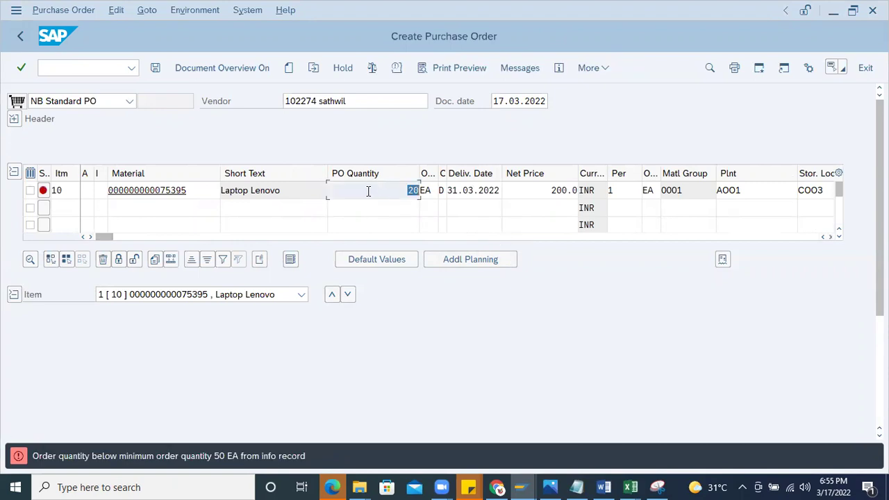
Open the detailed help for the order quantity error and examine its message text and message number.
double_click(173, 454)
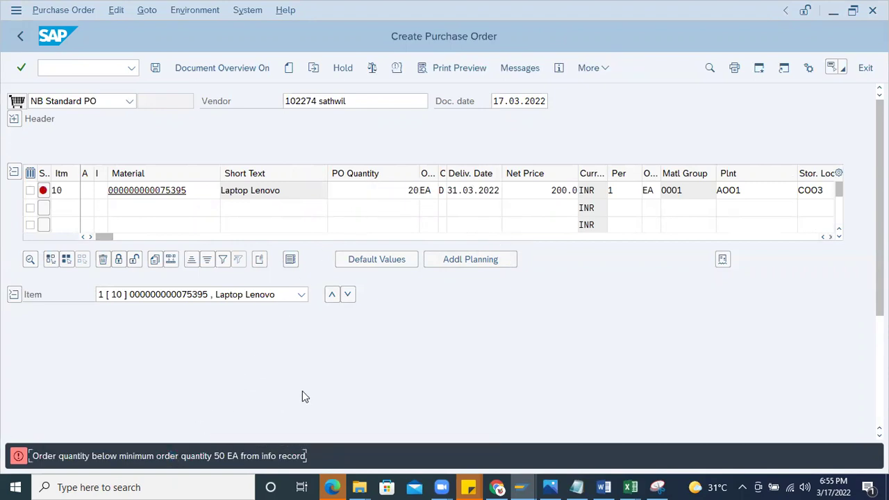
double_click(212, 455)
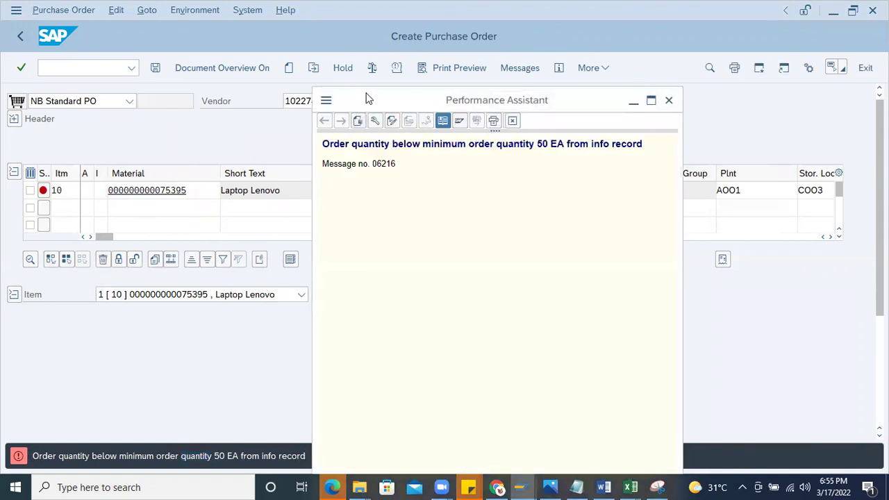
drag(368, 98, 533, 234)
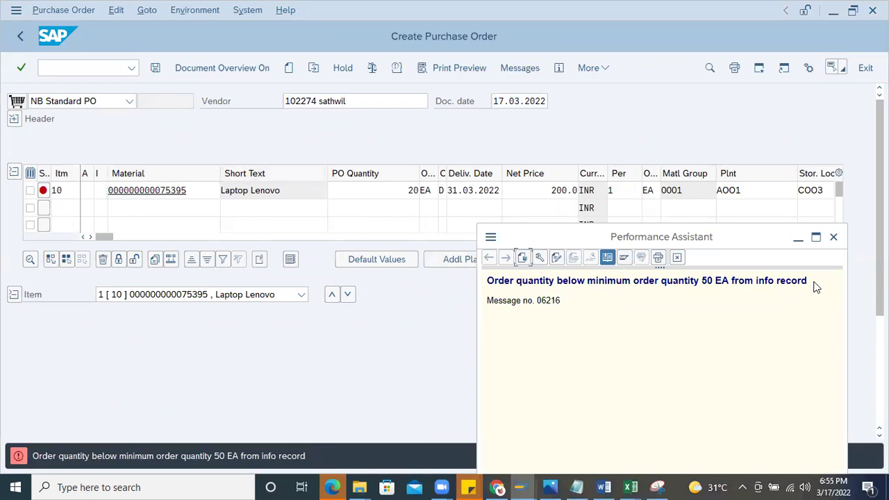
drag(811, 282, 480, 257)
click(634, 293)
key(ctrl+a)
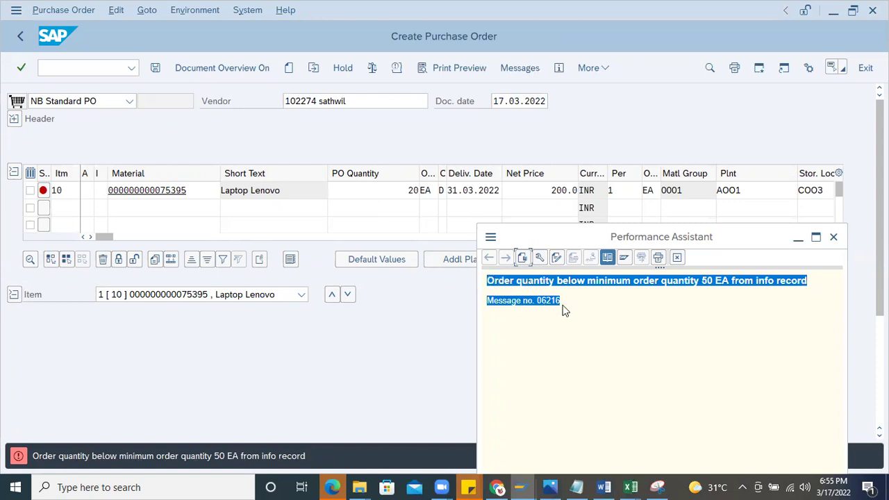
click(570, 305)
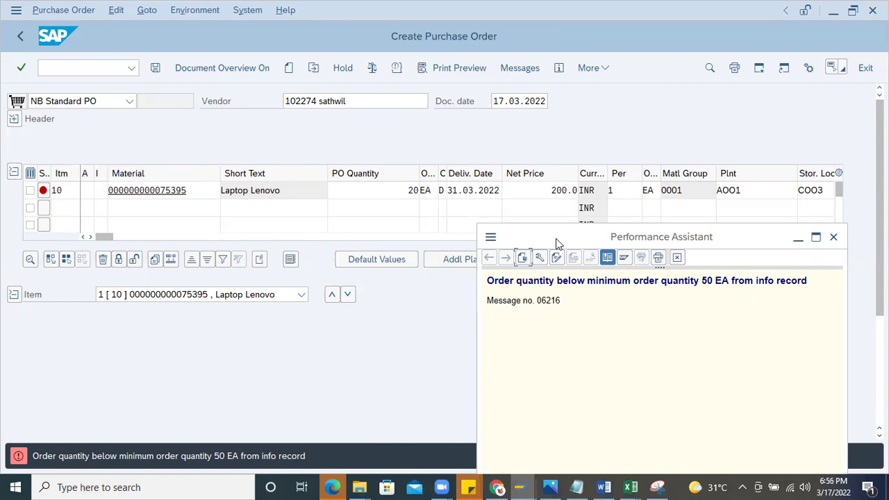
drag(556, 240, 430, 217)
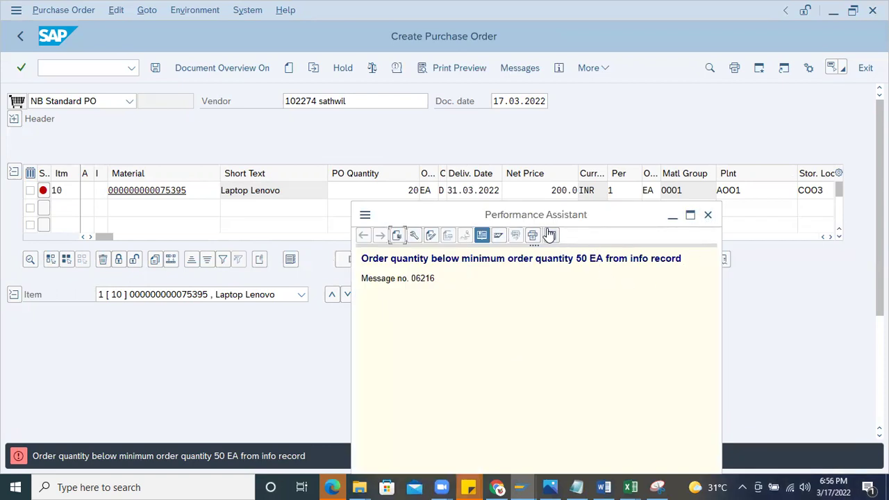
drag(588, 214, 617, 257)
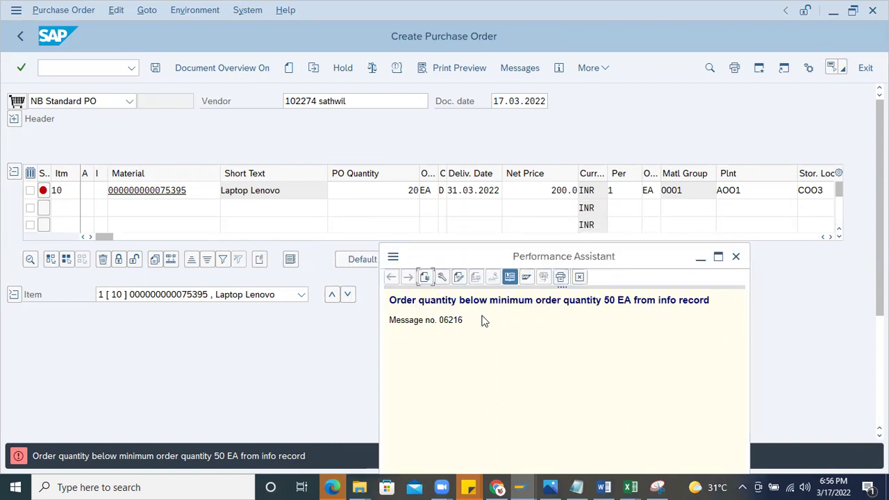
drag(709, 300, 393, 300)
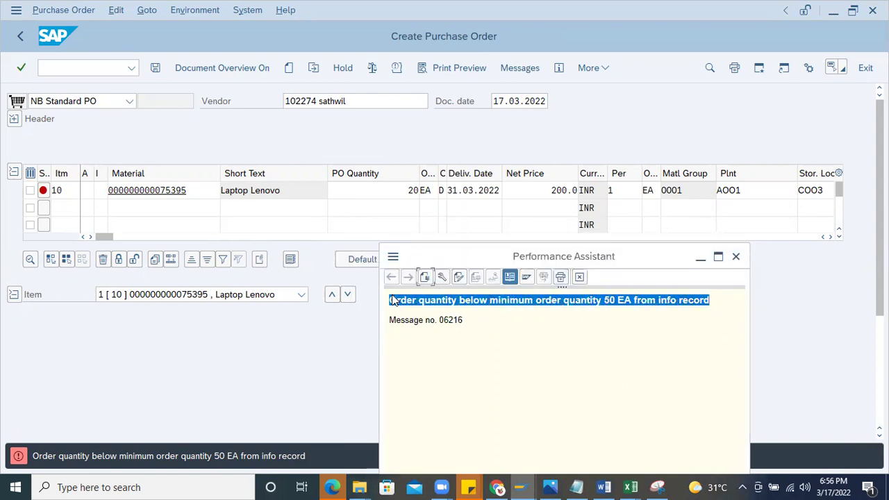
click(519, 309)
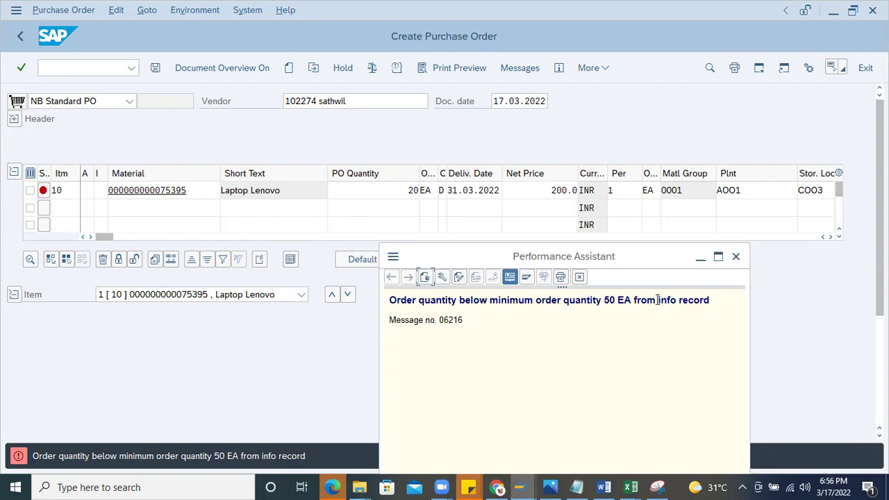
drag(657, 300, 718, 305)
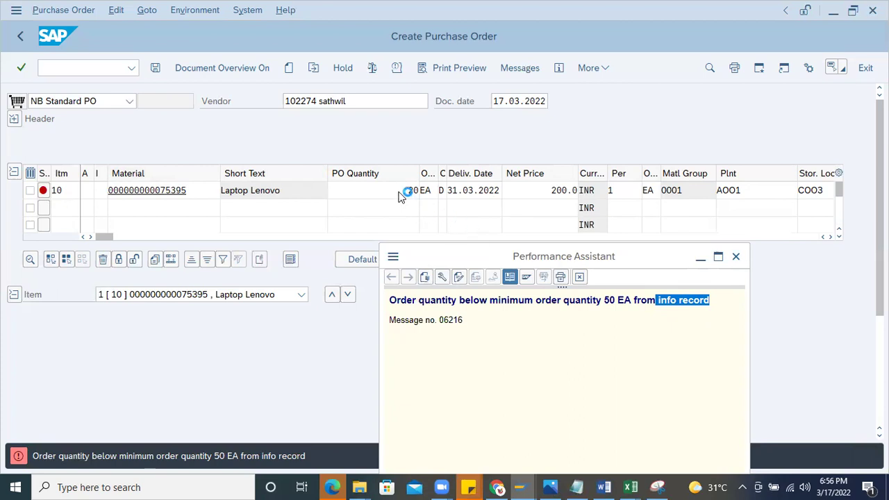
Set the Laptop Lenovo item's PO quantity to 50 EA and validate the order.
text(5)
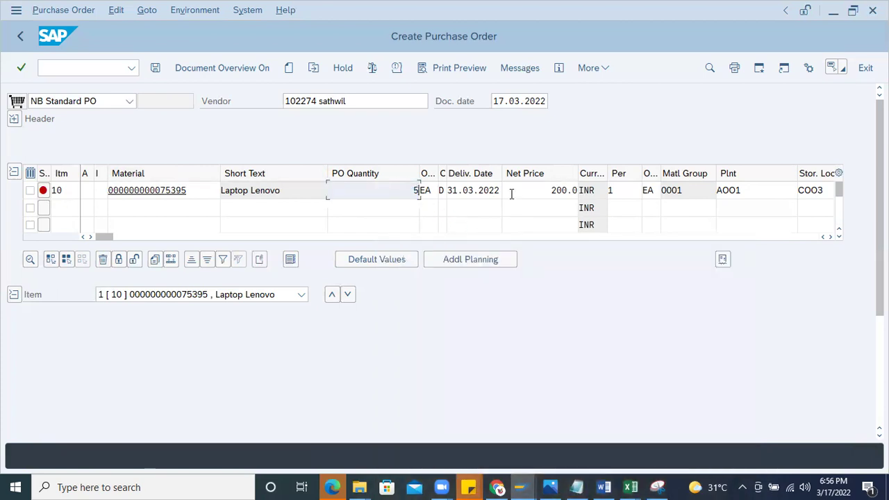
key(Return)
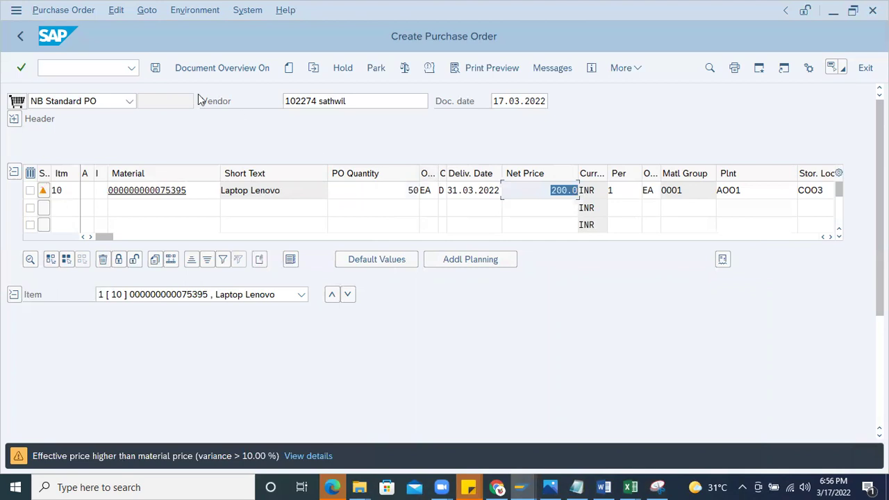
Check the order's messages, and try to set the Laptop Lenovo item's PO quantity to 40 EA.
click(404, 68)
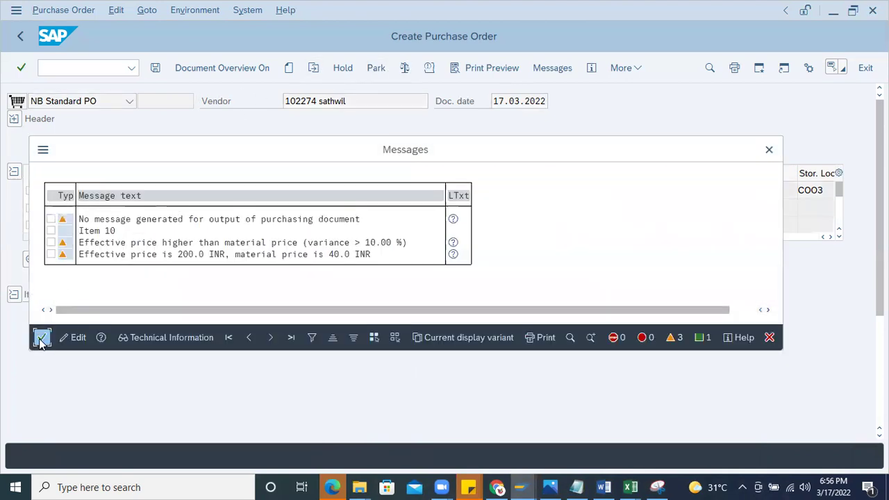
click(42, 338)
double_click(412, 184)
text(40)
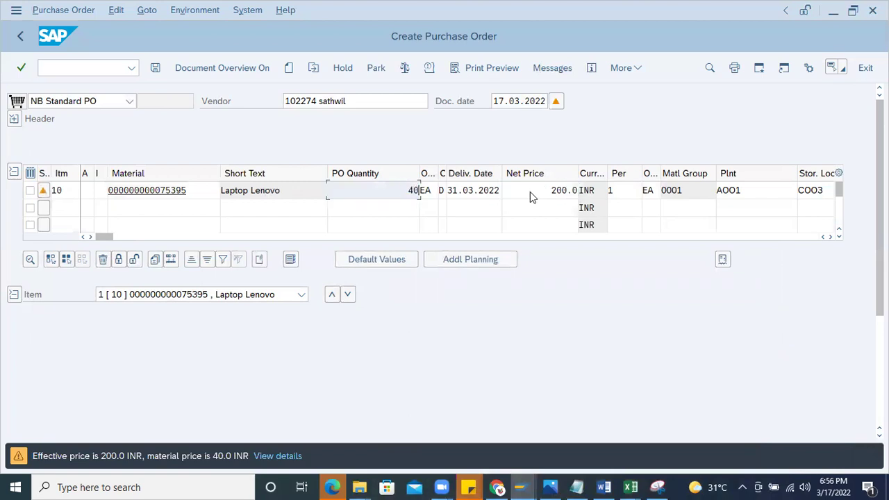
key(Return)
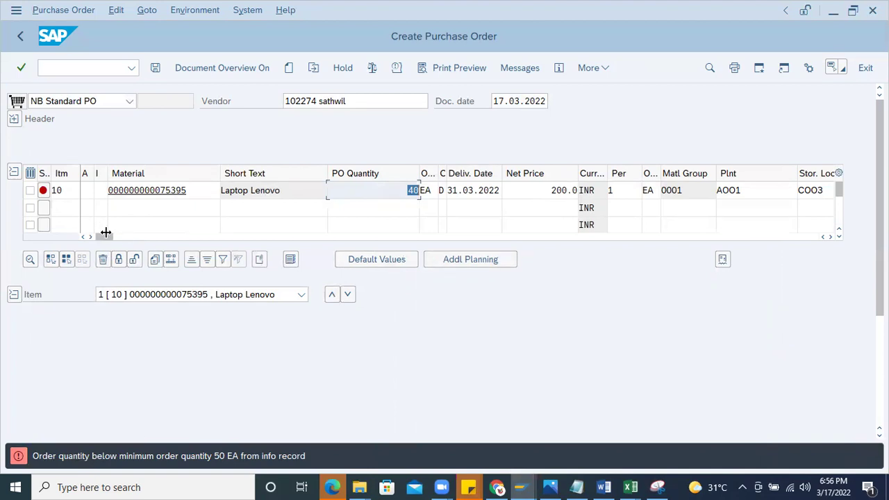
Display the info record assigned to the Laptop Lenovo item and review its vendor, material, material group and purchasing organization.
drag(104, 236, 288, 264)
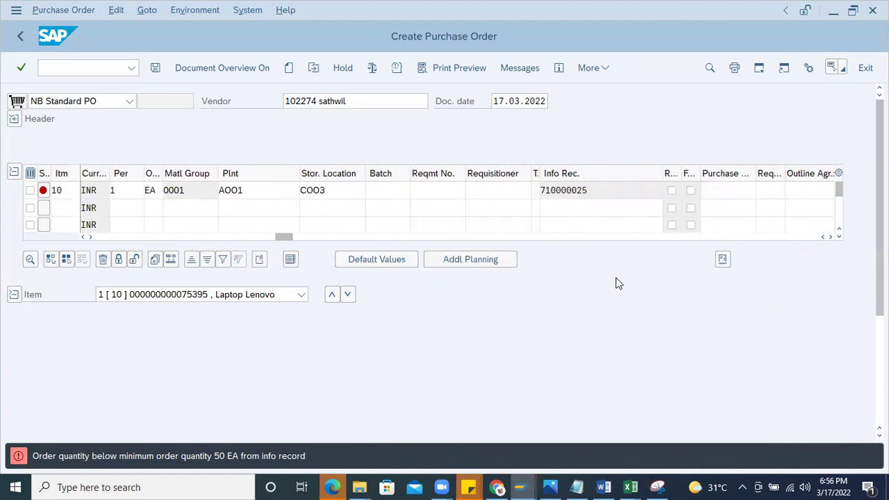
double_click(563, 190)
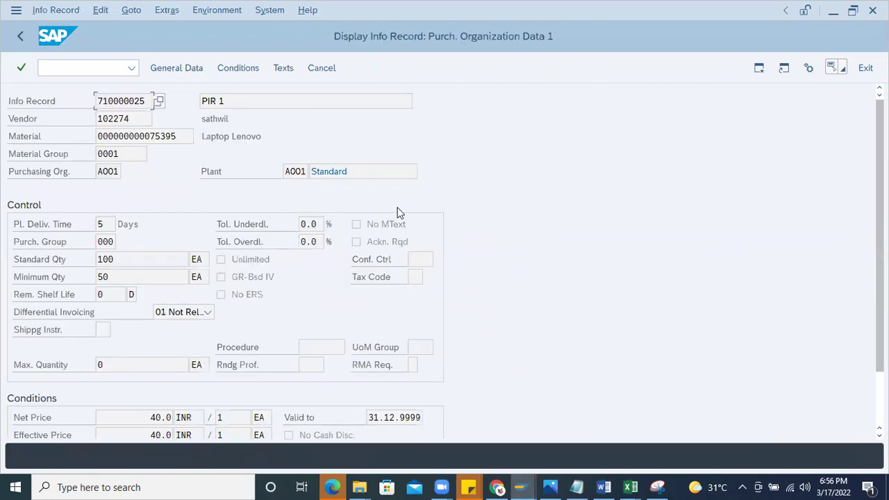
drag(146, 102, 6, 40)
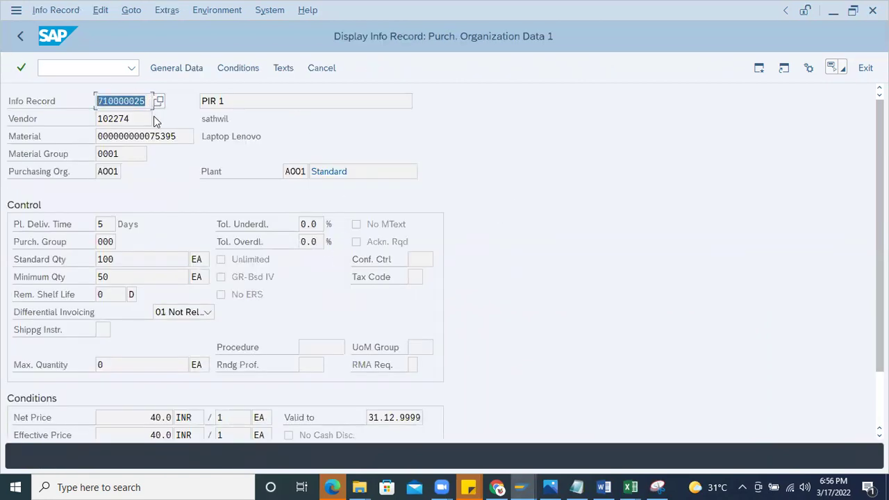
drag(146, 118, 97, 118)
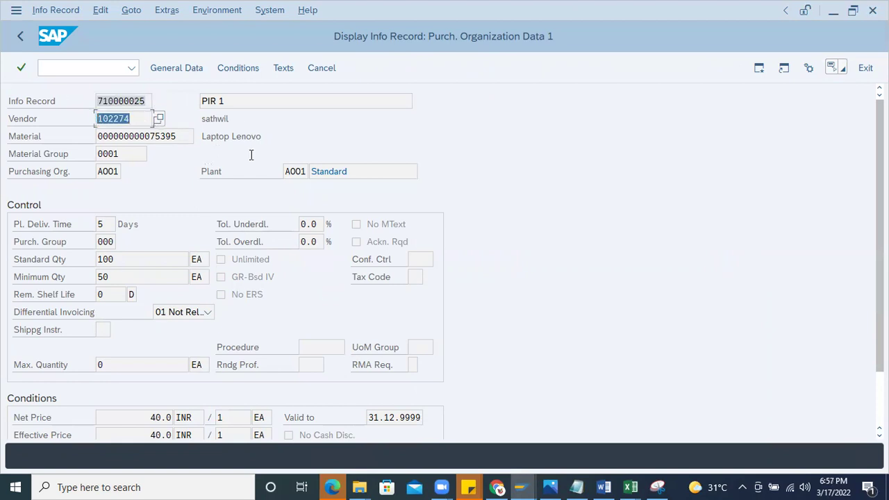
drag(182, 136, 73, 125)
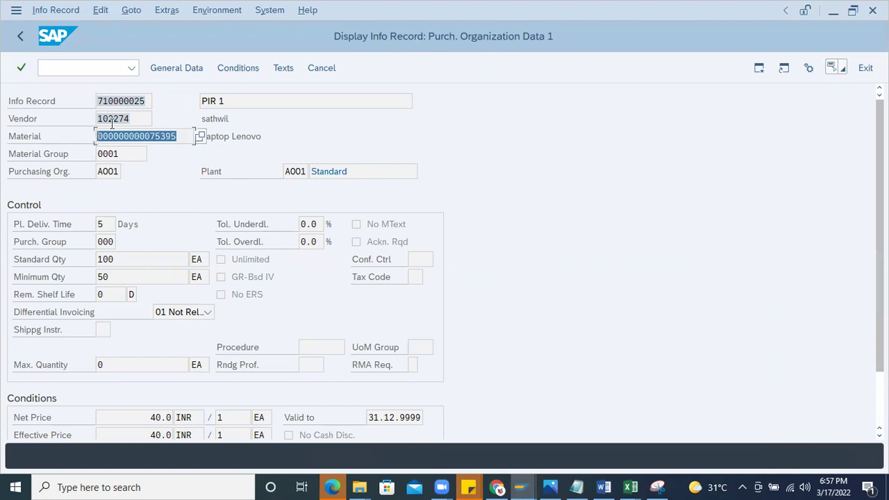
double_click(117, 171)
double_click(133, 154)
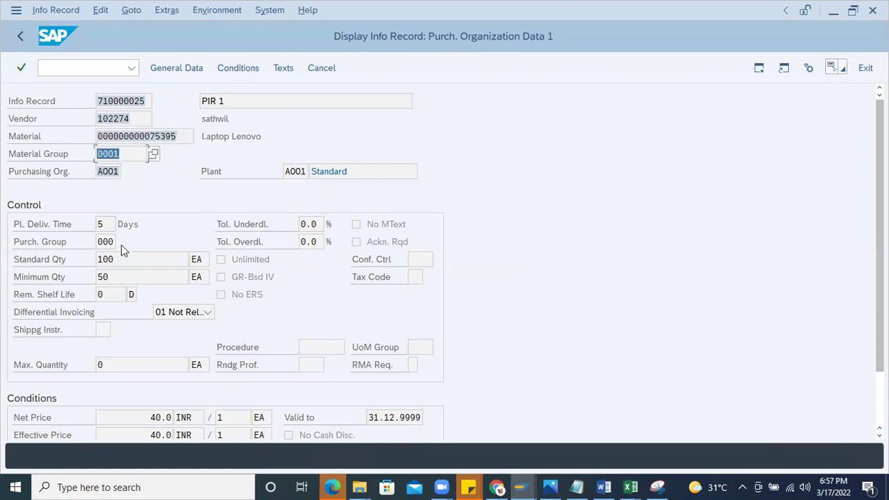
Examine the minimum and standard quantities in the info record's control data and the material they apply to.
double_click(130, 277)
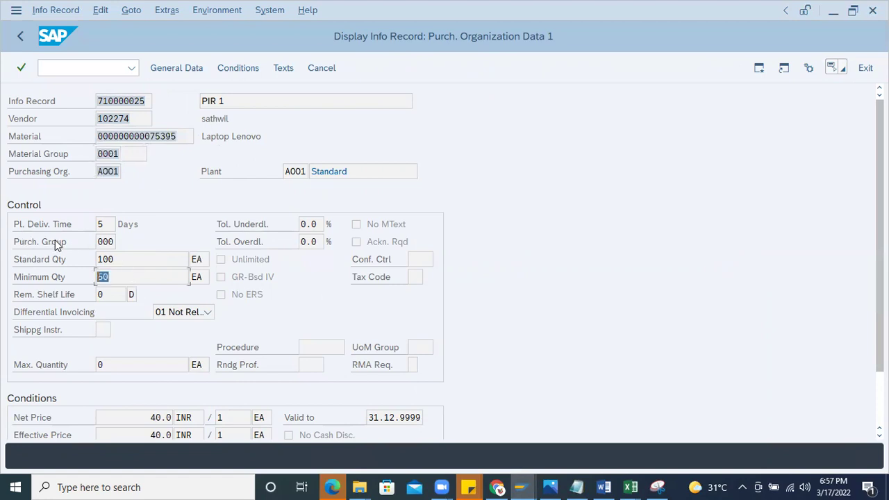
click(129, 274)
click(173, 136)
double_click(113, 277)
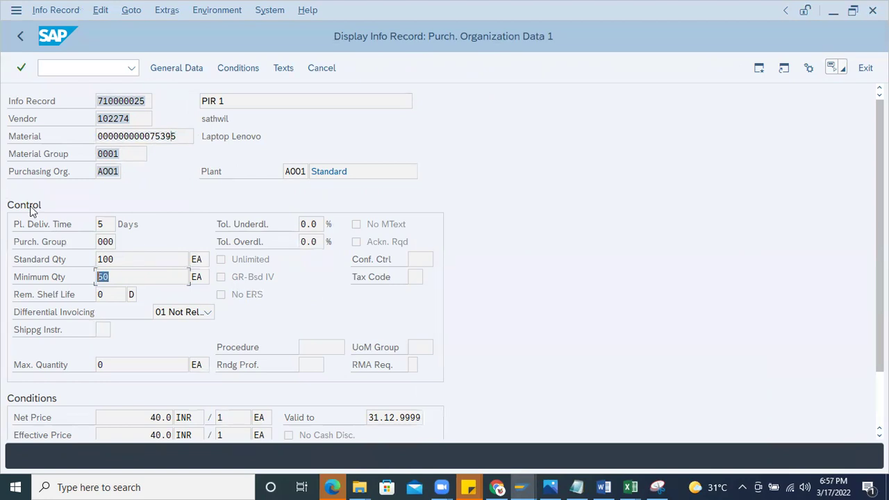
click(142, 258)
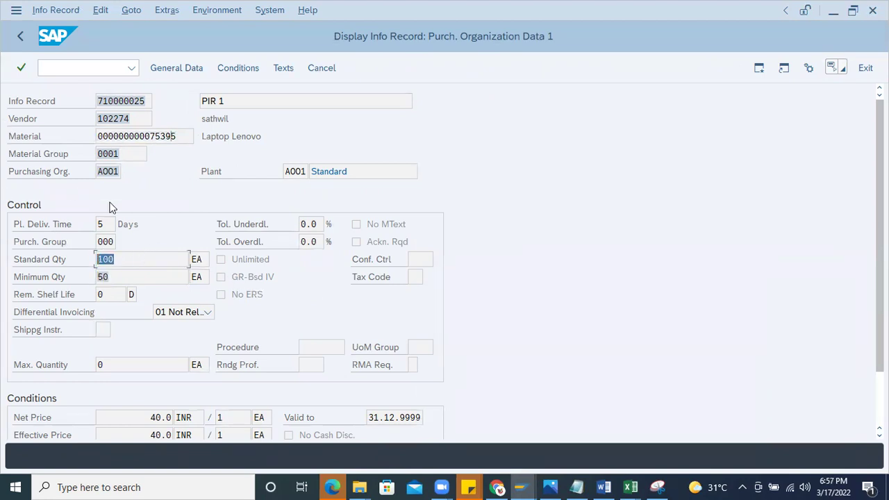
click(131, 274)
double_click(105, 277)
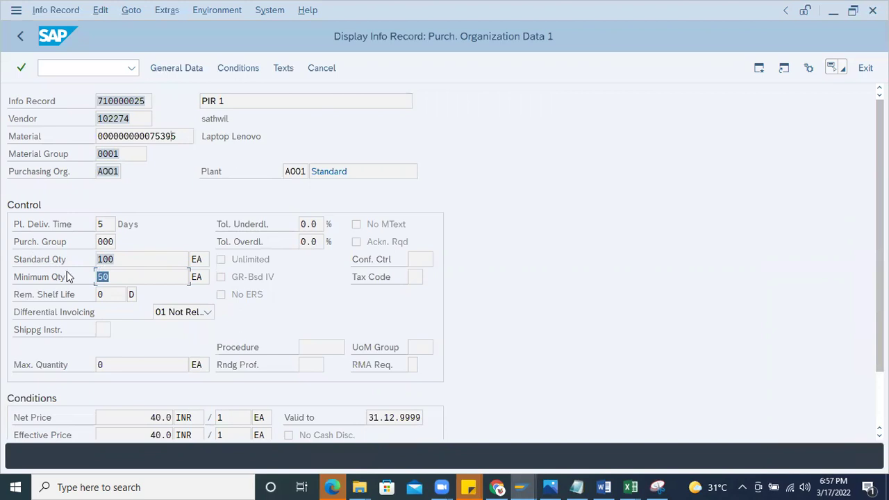
click(110, 277)
key(shift+Home)
click(112, 277)
key(shift+Home)
click(129, 276)
click(119, 280)
click(159, 101)
click(200, 136)
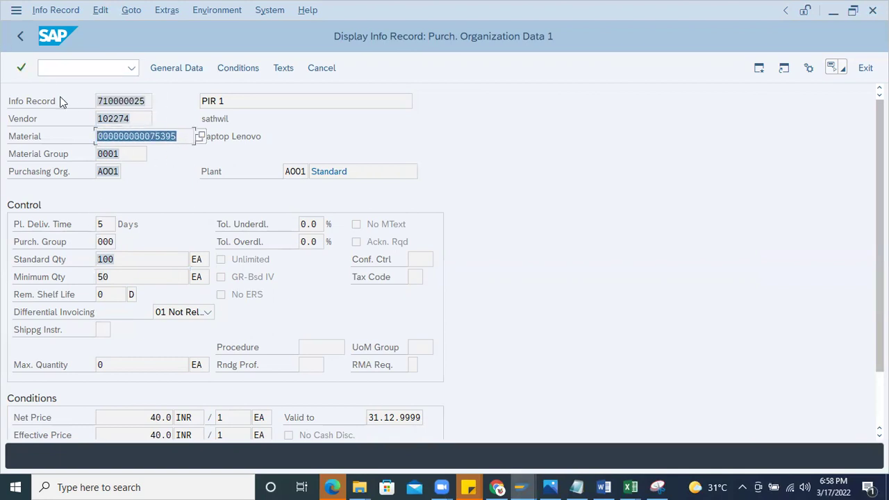
Return to the purchase order and check the info record number assigned to the Laptop Lenovo item.
click(22, 37)
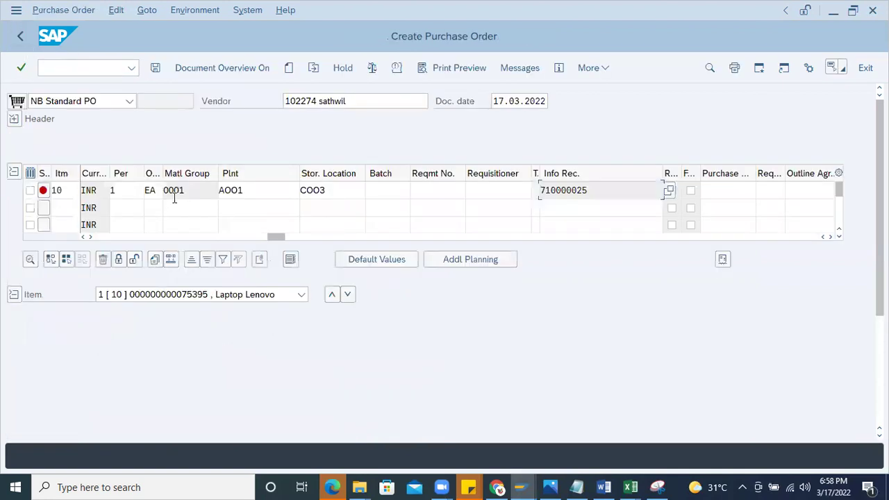
drag(275, 237, 104, 237)
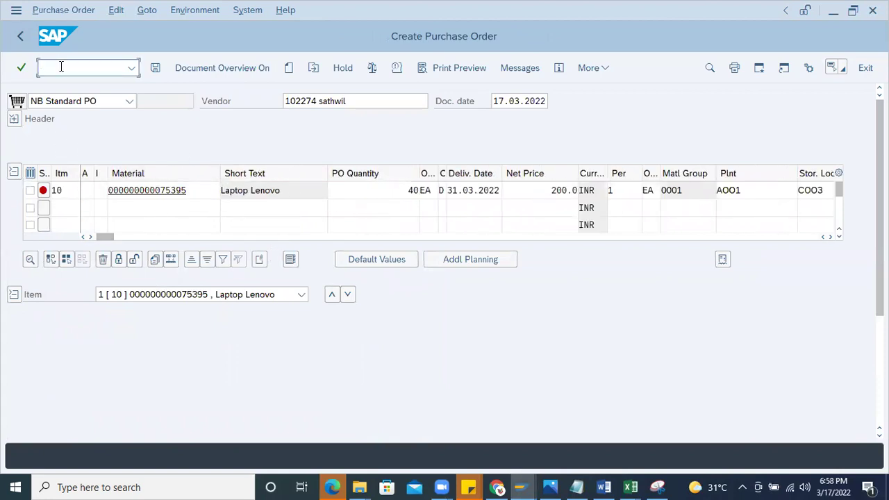
drag(104, 237, 416, 237)
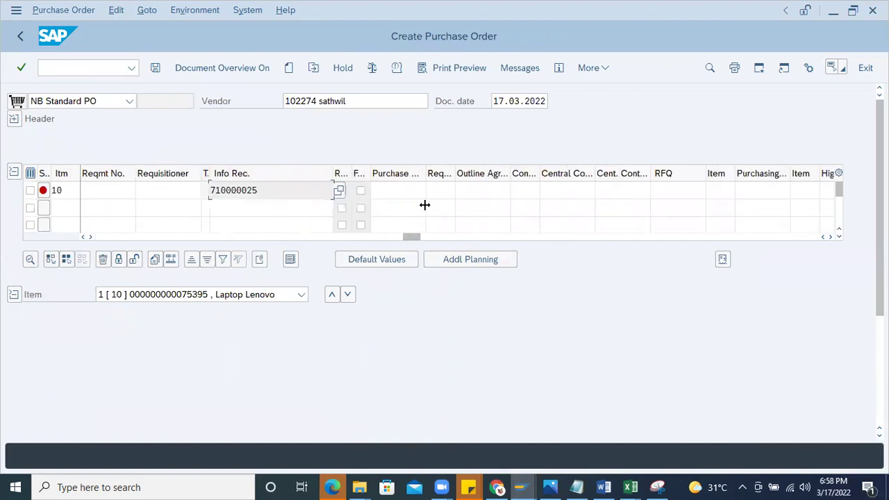
click(292, 206)
drag(276, 190, 62, 158)
Leave the unsaved order and open transaction ME12 for changing an info record.
click(55, 69)
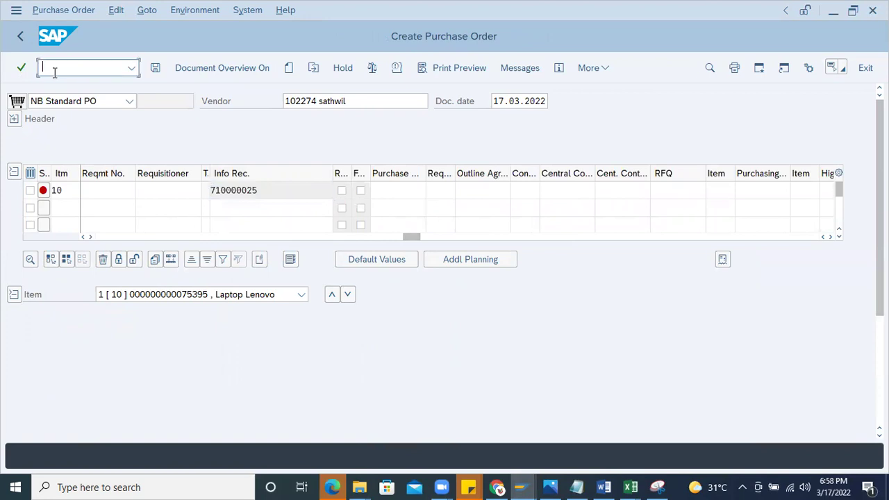
text(/nme12n)
key(Return)
text(me12)
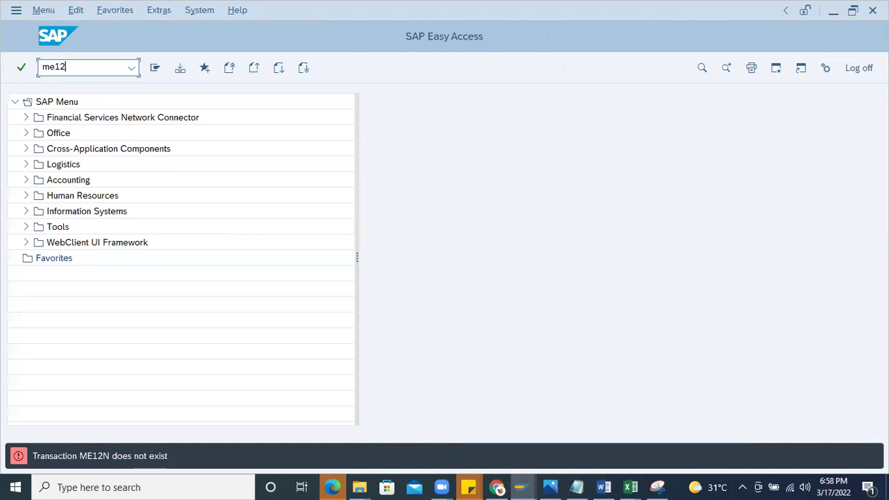
key(Return)
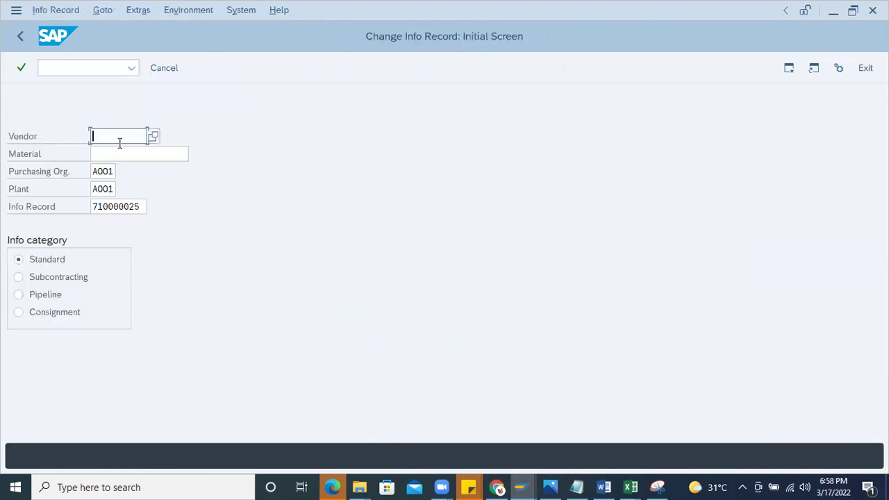
Fill in the info record's vendor with the vendor number copied from the existing Laptop Lenovo purchase order.
click(135, 154)
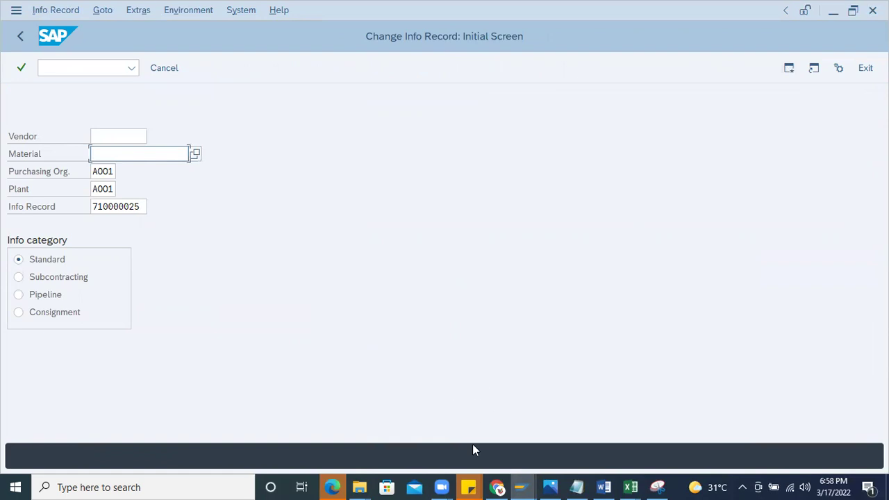
click(522, 487)
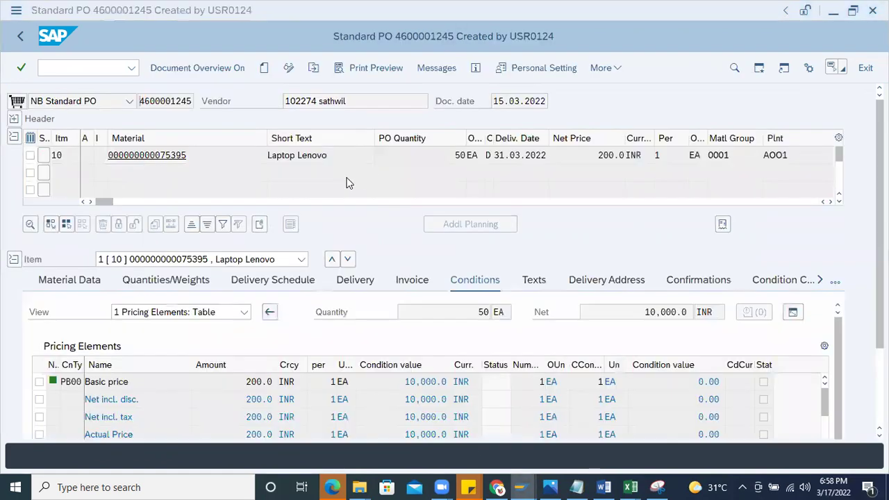
double_click(300, 101)
key(ctrl+c)
key(alt+Tab)
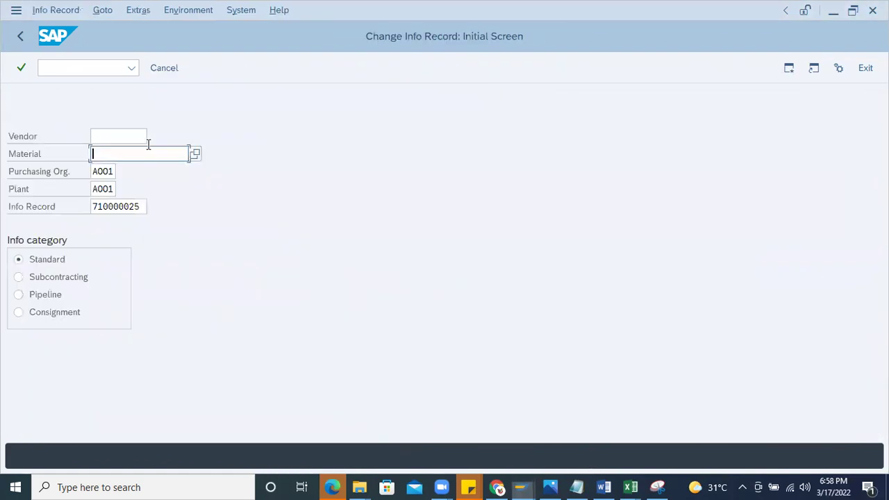
click(127, 135)
key(ctrl+v)
click(125, 154)
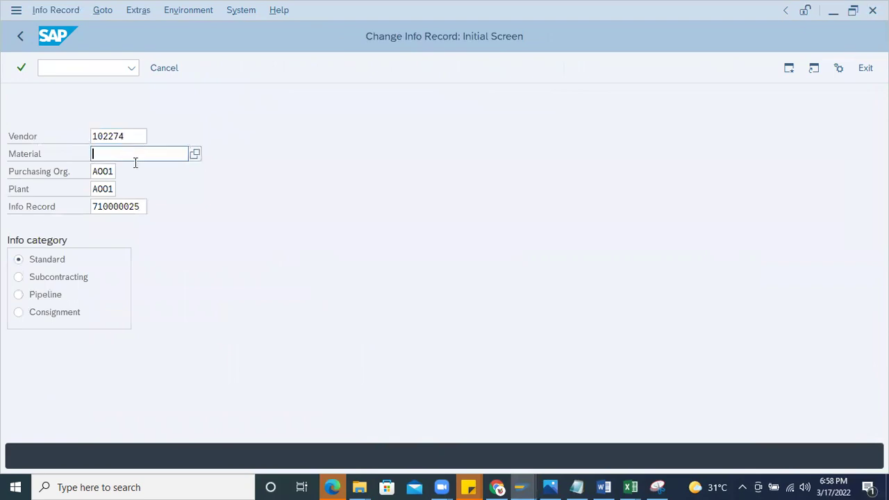
key(alt+Tab)
double_click(105, 153)
key(ctrl+c)
key(alt+Tab)
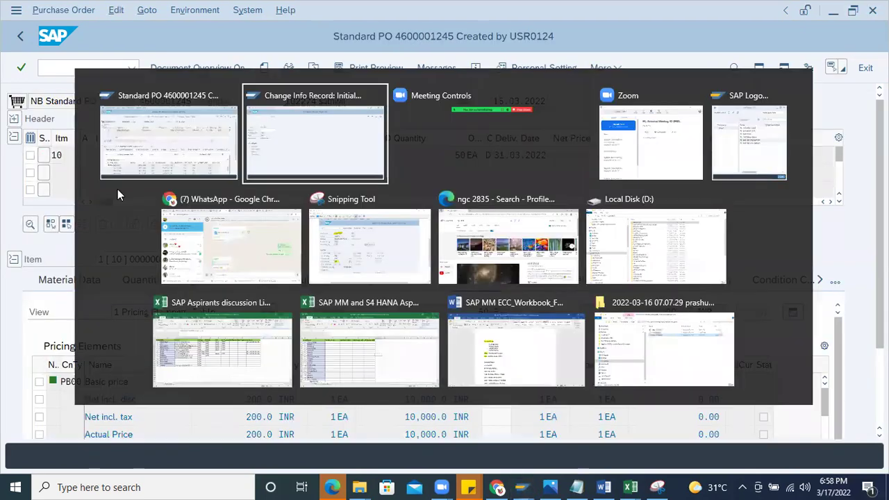
key(ctrl+v)
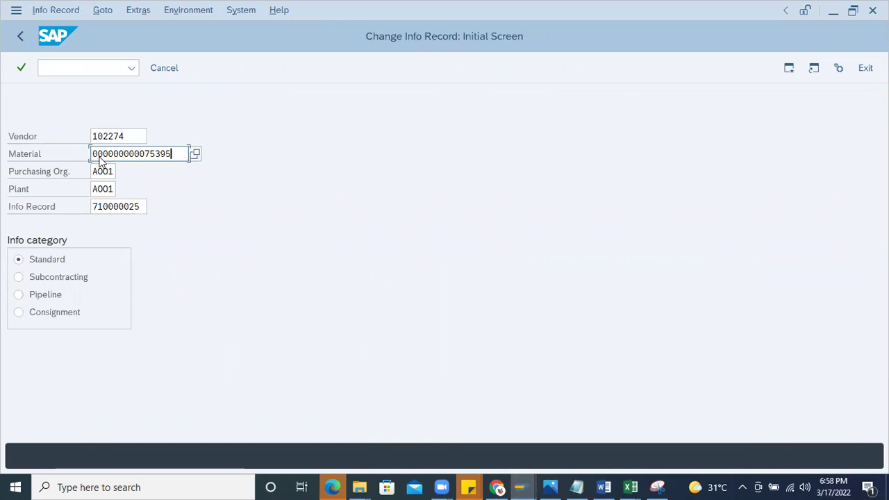
key(Return)
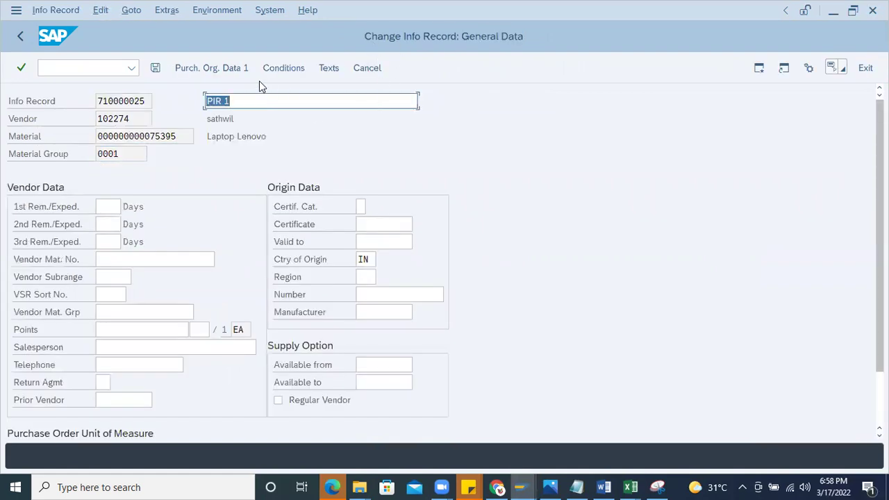
Set the minimum quantity to 2 EA in the info record's purchasing organization data and save the record.
key(Return)
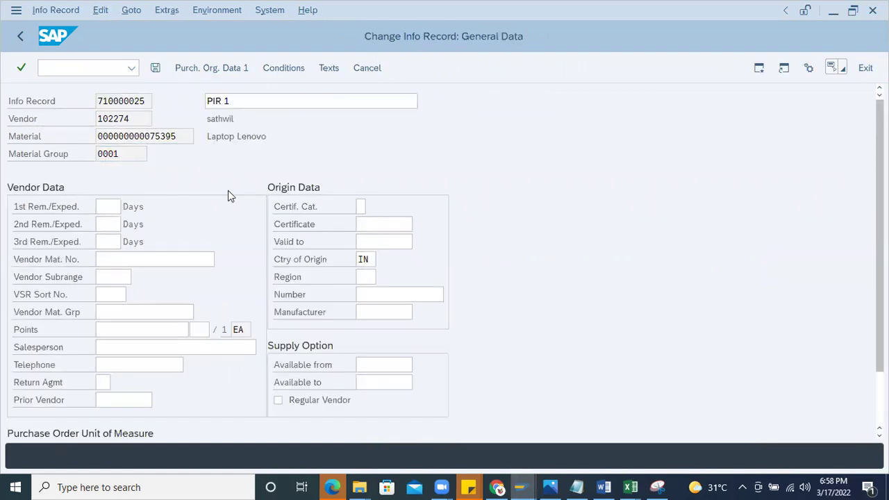
double_click(104, 277)
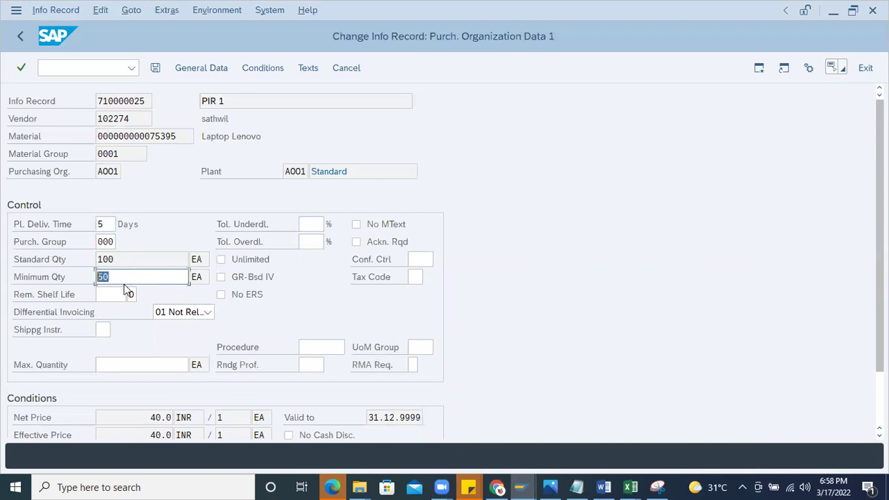
text(2)
key(Return)
click(155, 68)
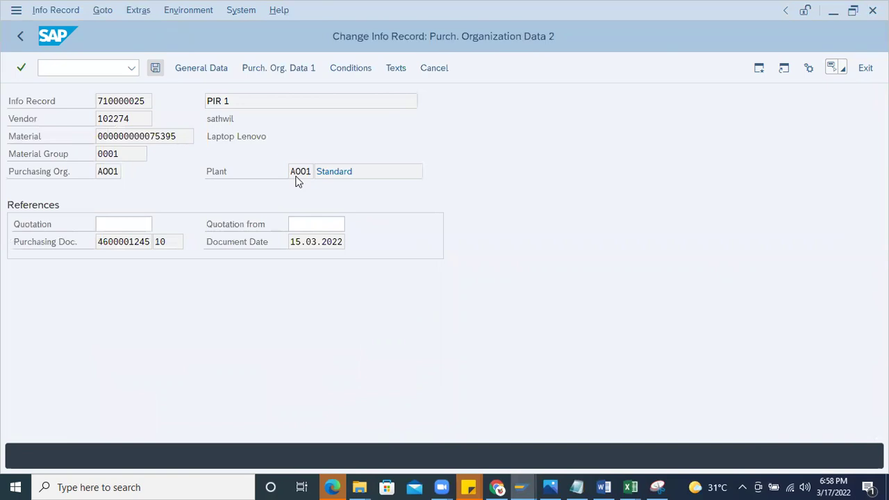
Open transaction ME22N and start a new standard purchase order.
click(72, 65)
text(/)
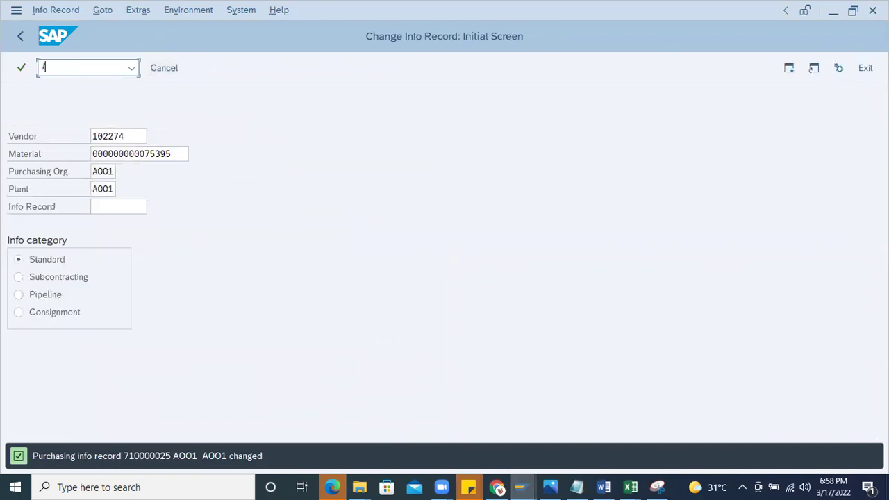
text(nm)
text(e22n)
key(Return)
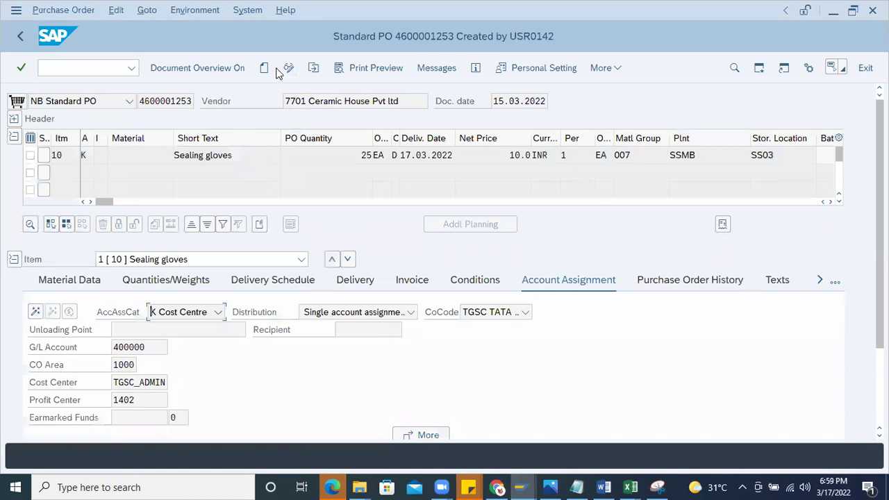
click(263, 67)
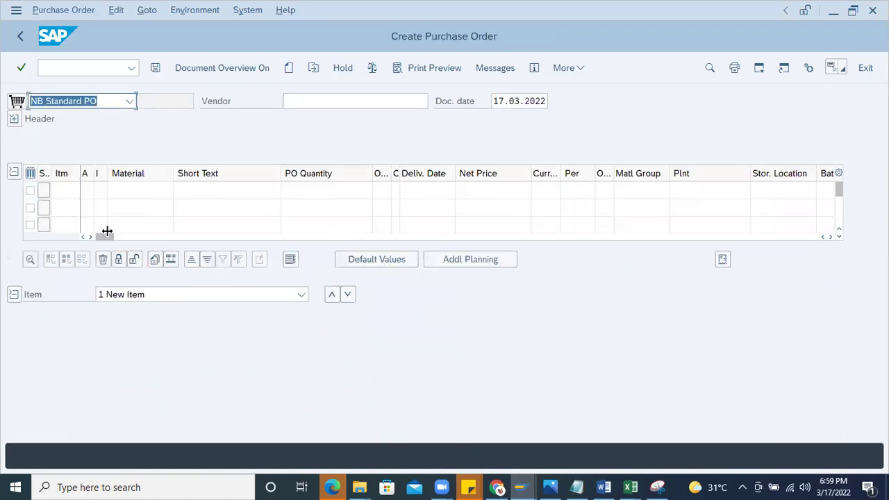
Enter the existing Laptop Lenovo purchase order's number as the first item's reference purchasing document and load its data.
drag(107, 230, 539, 302)
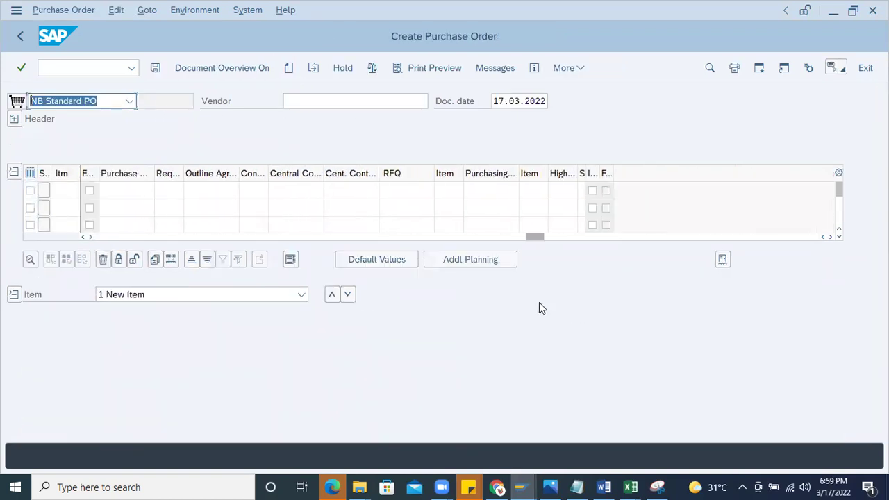
click(483, 191)
click(478, 20)
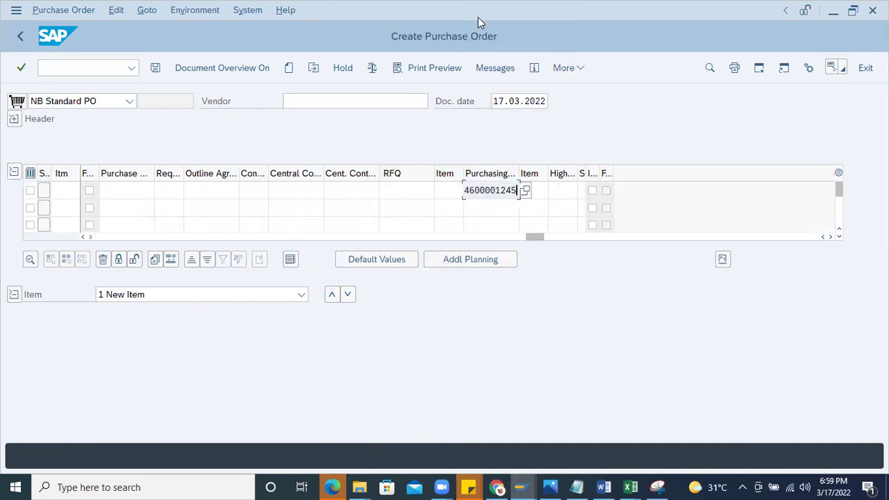
key(Return)
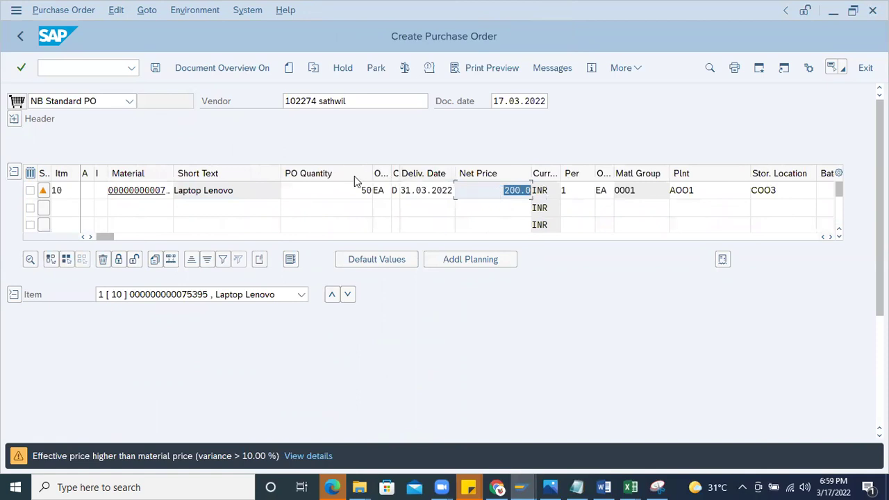
Set the Laptop Lenovo item's PO quantity to 20 EA.
double_click(364, 190)
text(20)
key(Return)
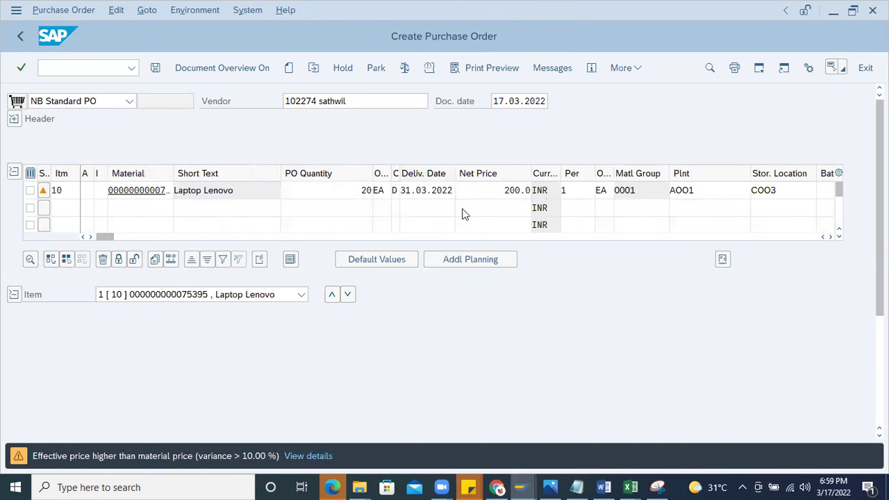
Set the Laptop Lenovo item's PO quantity to 15 EA and save the purchase order as held.
double_click(340, 193)
text(15)
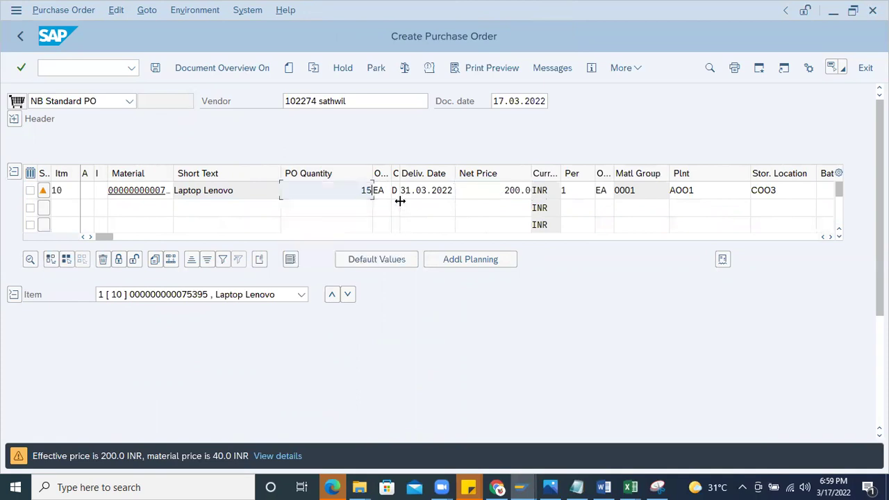
key(Return)
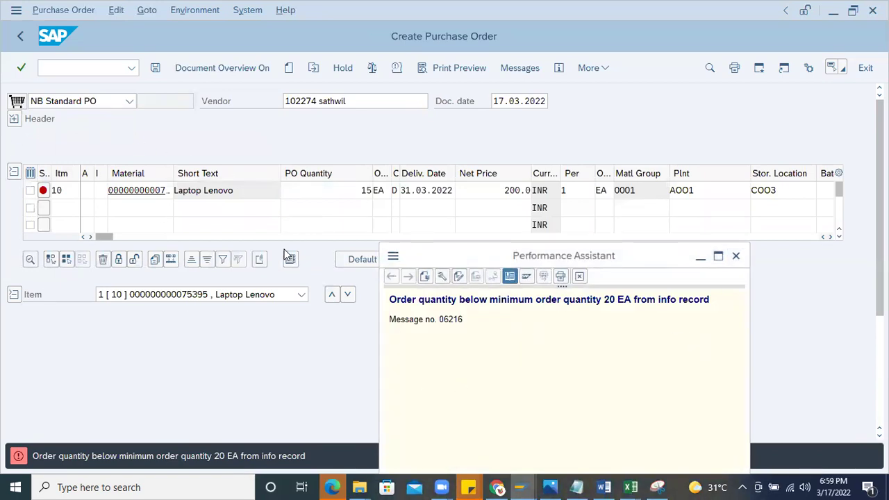
click(736, 257)
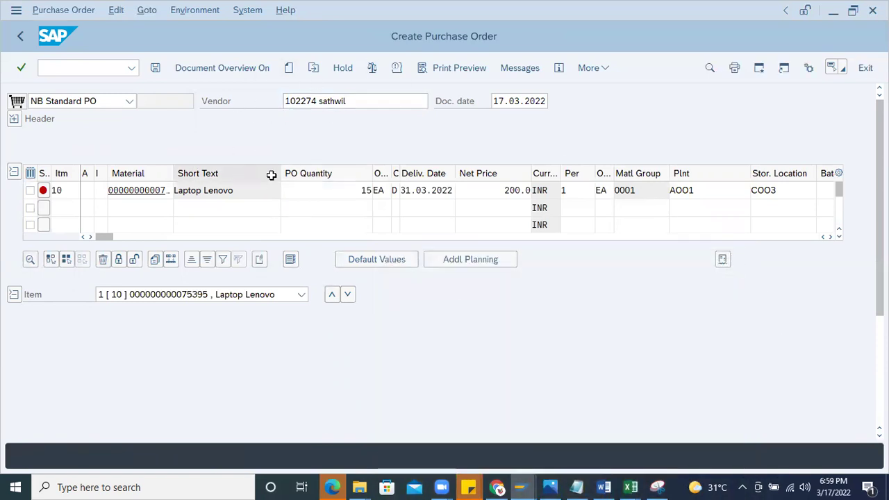
click(155, 67)
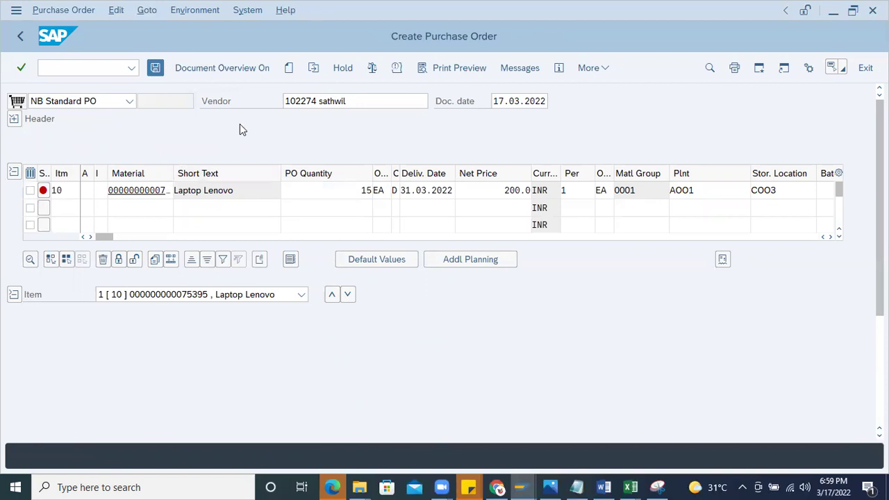
click(208, 308)
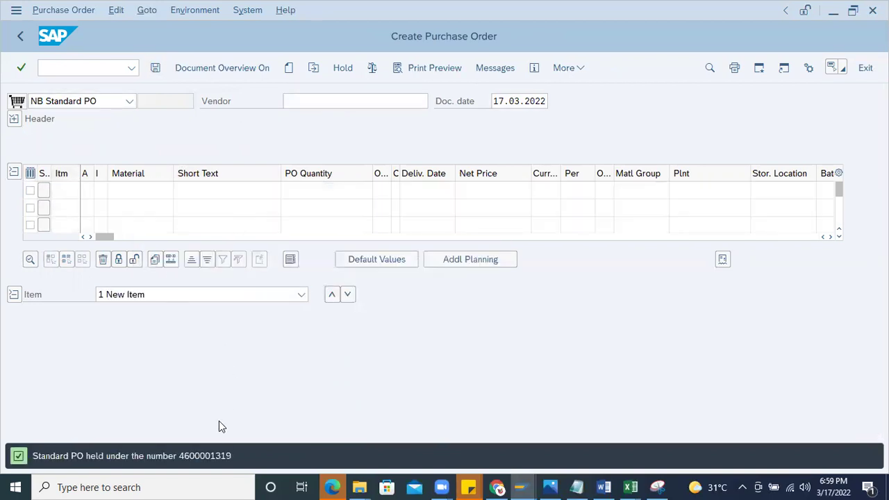
Copy the held purchase order's number from the status message and open that order for display.
double_click(211, 455)
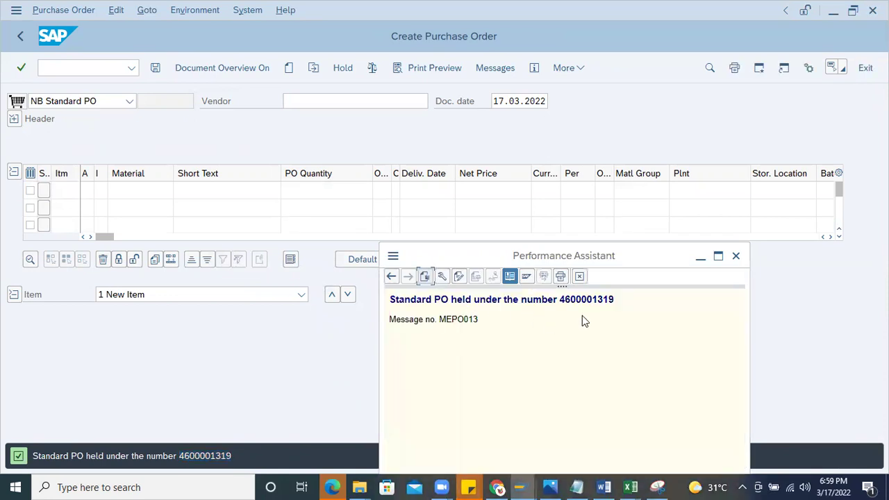
double_click(583, 299)
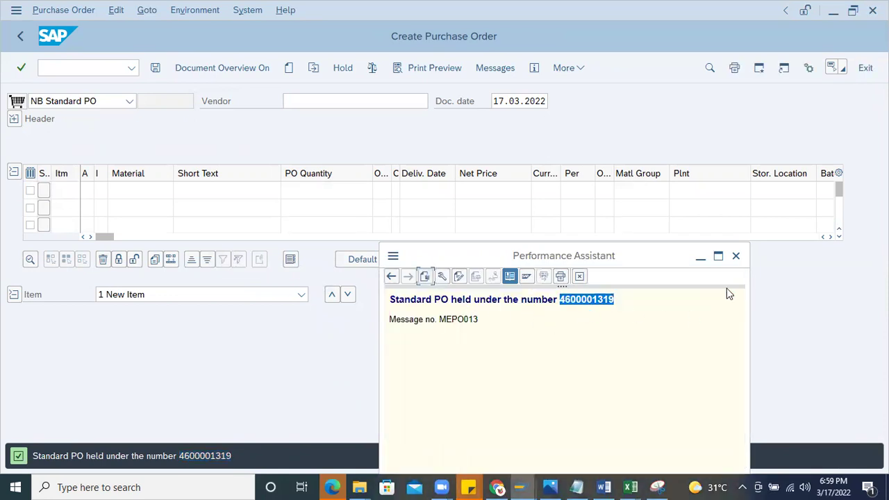
click(735, 256)
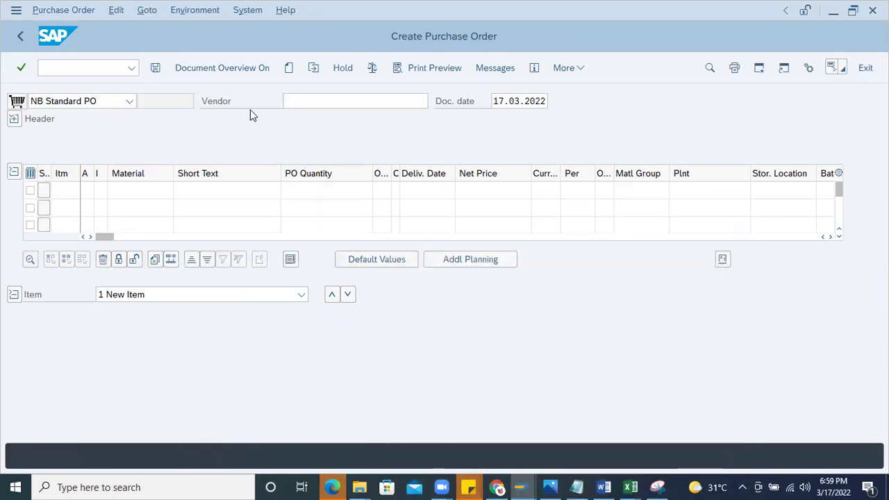
click(156, 67)
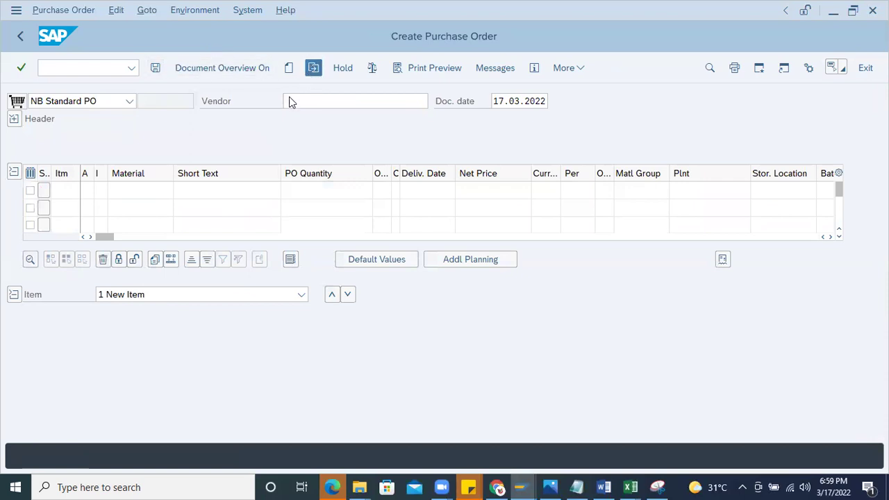
key(Return)
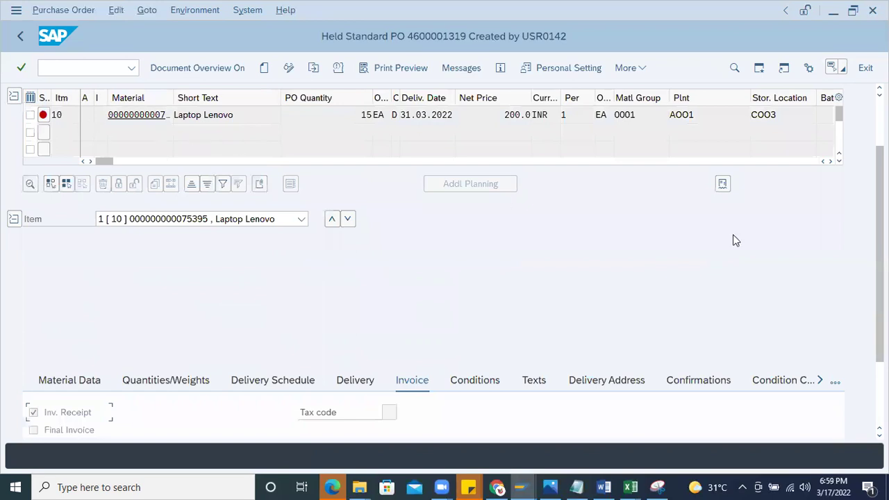
scroll(879, 278, up, 3)
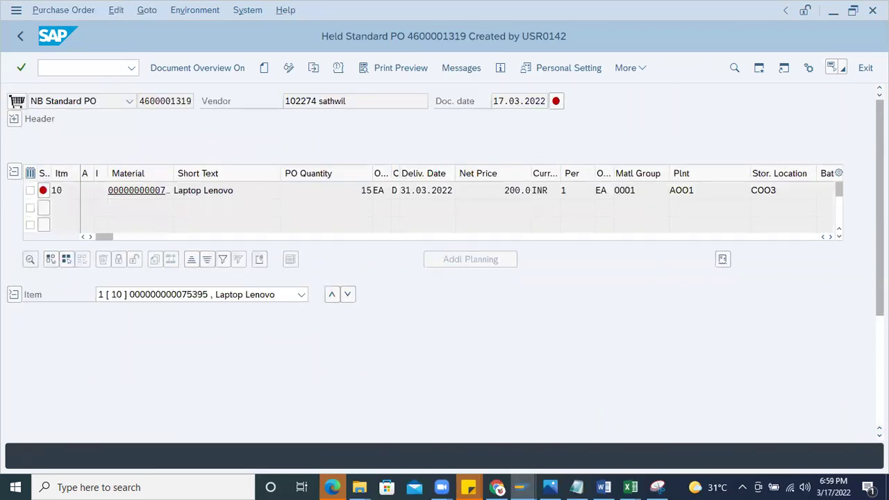
Change the held order's Laptop Lenovo item to a PO quantity of 20 EA and save the document despite the system messages.
click(289, 68)
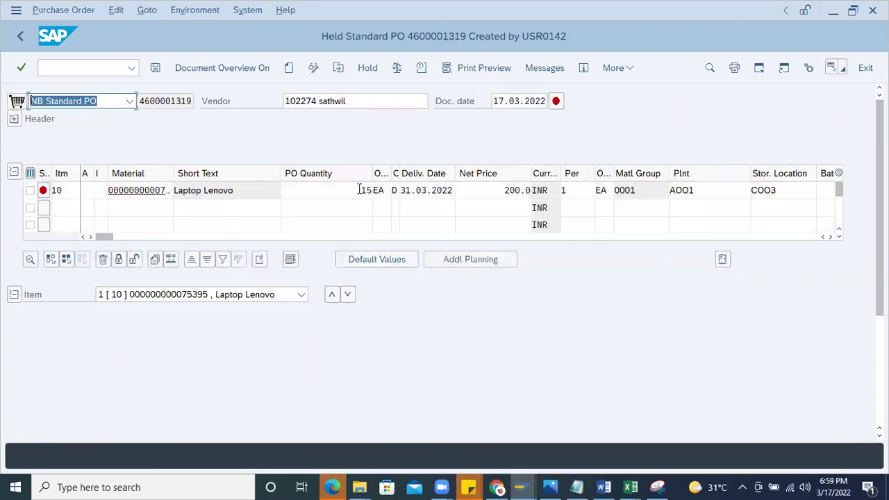
double_click(360, 189)
text(2)
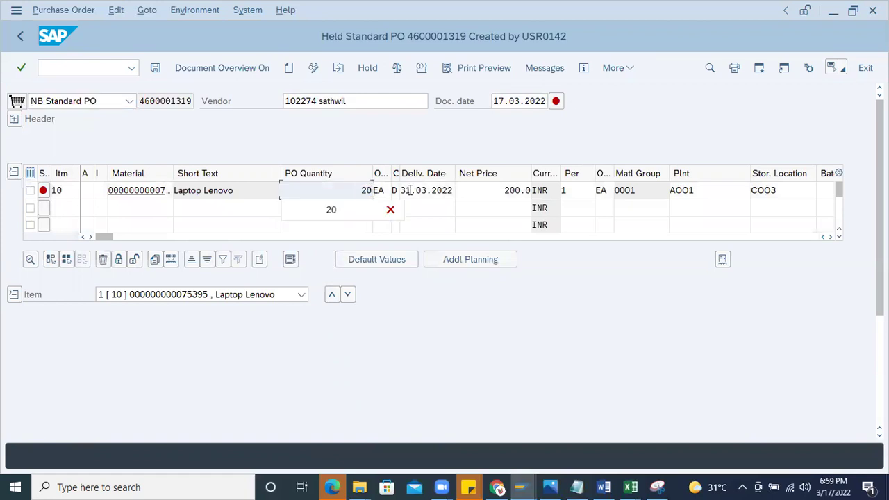
text(0)
key(Return)
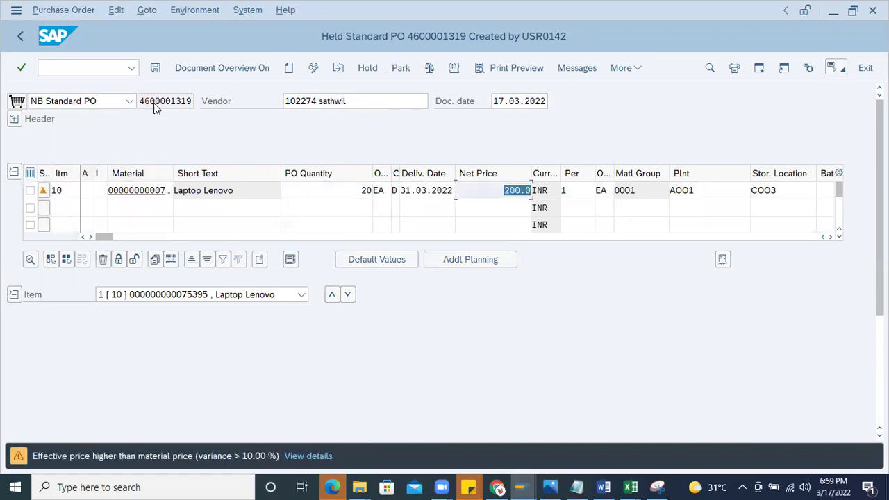
click(155, 68)
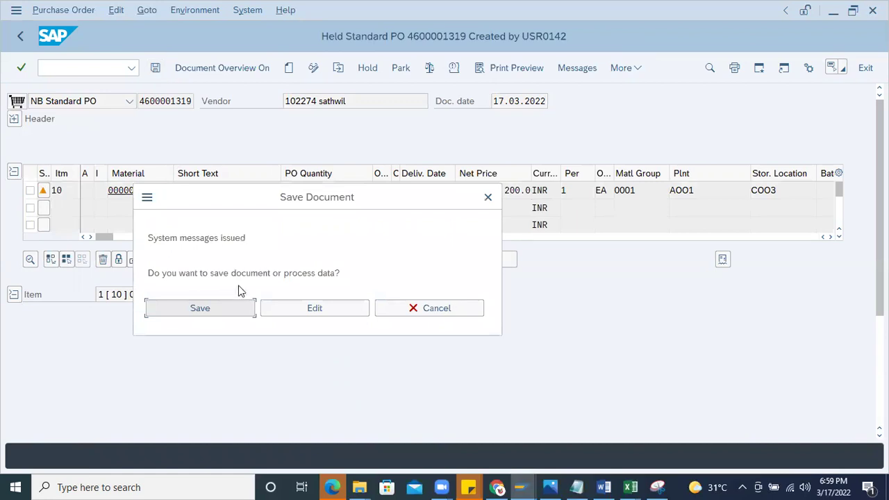
click(225, 309)
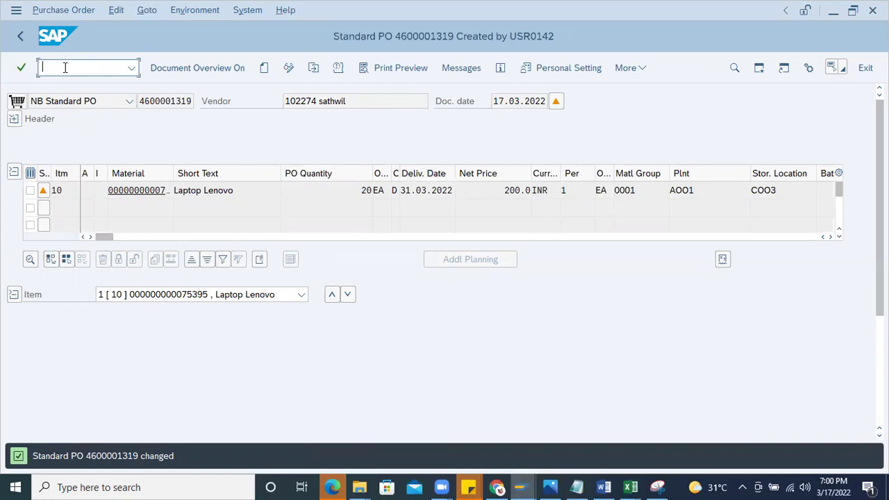
Display the saved Laptop Lenovo purchase order in transaction ME23N.
text(/nme23n)
key(Return)
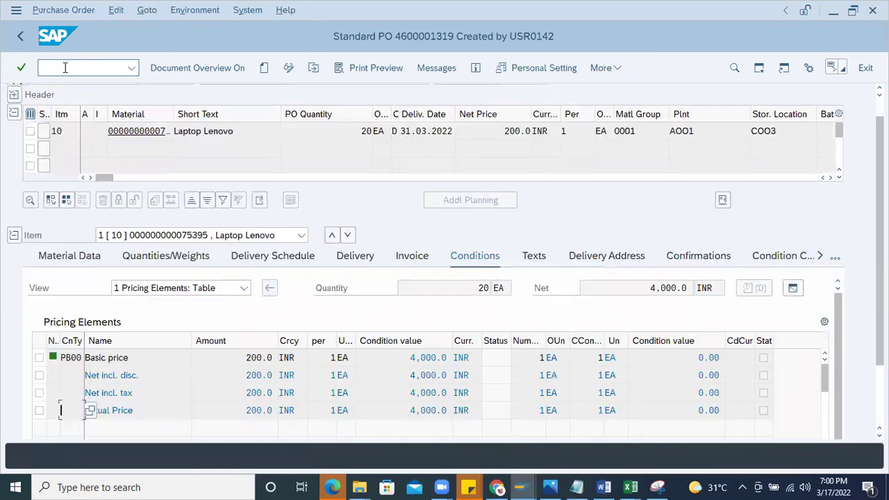
scroll(211, 125, up, 1)
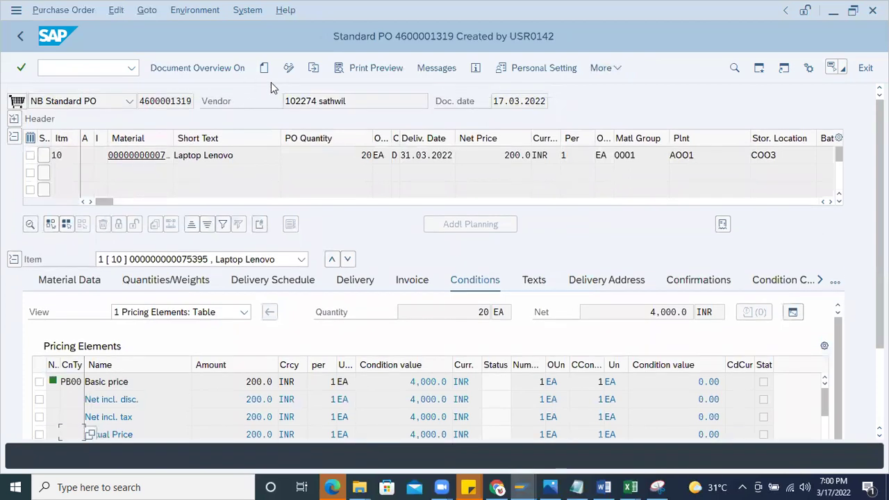
Try to open another recently used purchase order as the other document.
click(313, 67)
key(BackSpace)
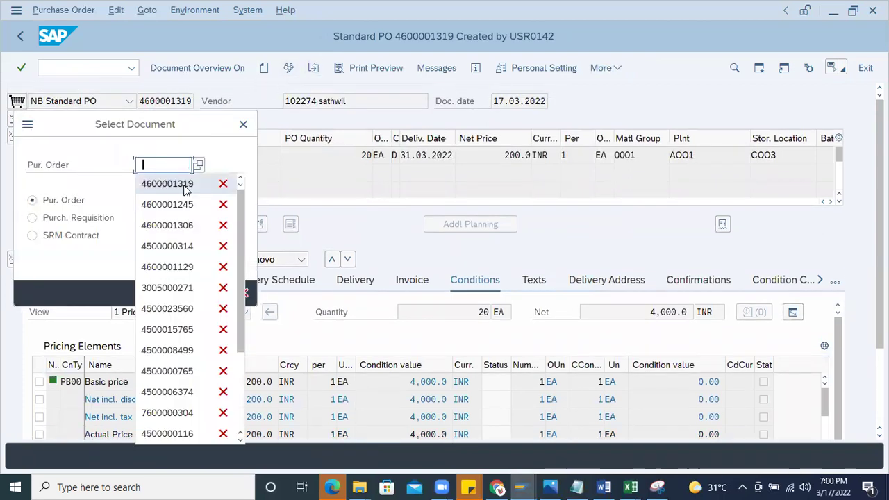
click(166, 204)
double_click(176, 170)
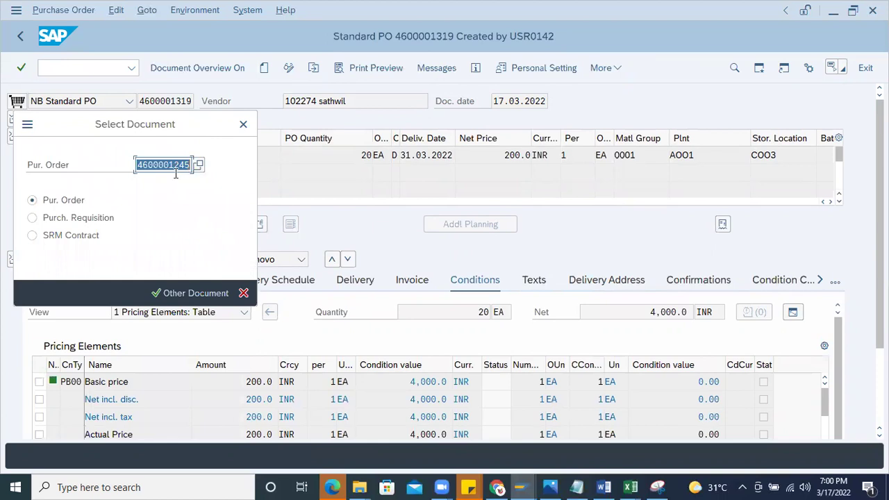
key(BackSpace)
click(186, 226)
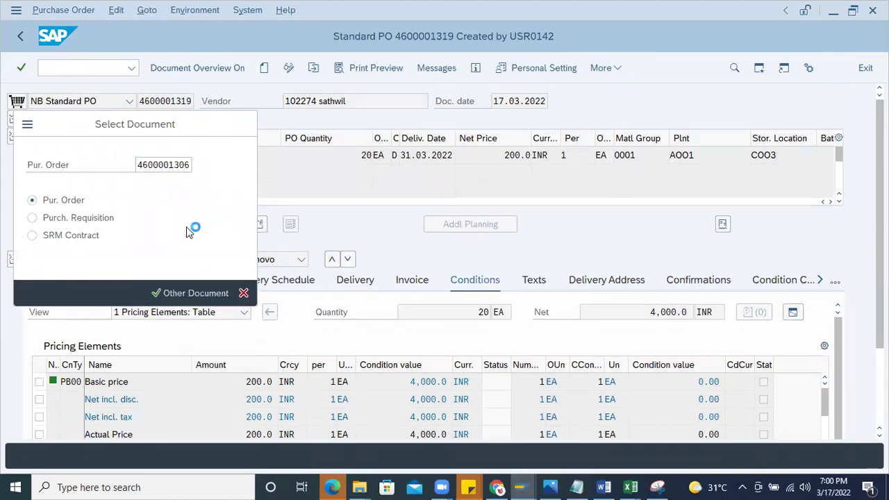
key(Return)
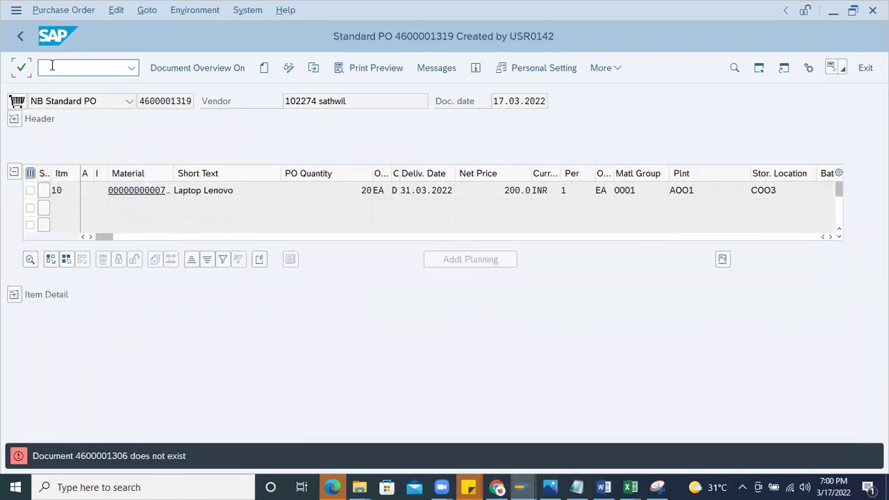
Open transaction ME2N for purchasing documents per document number and clear the plant selection.
text(/nme2n)
key(Return)
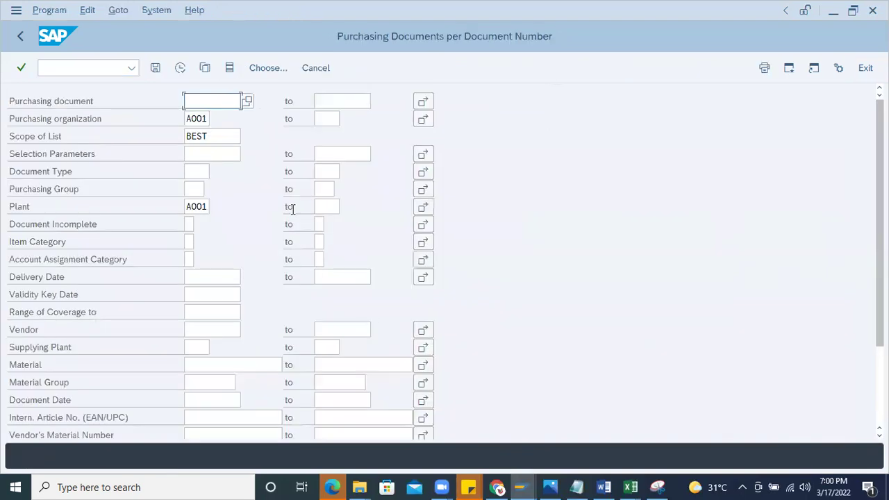
double_click(208, 206)
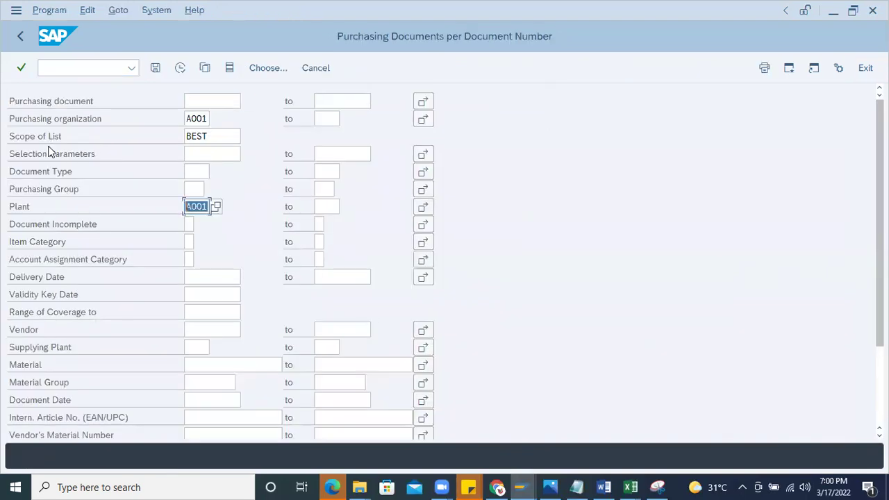
key(Delete)
click(203, 192)
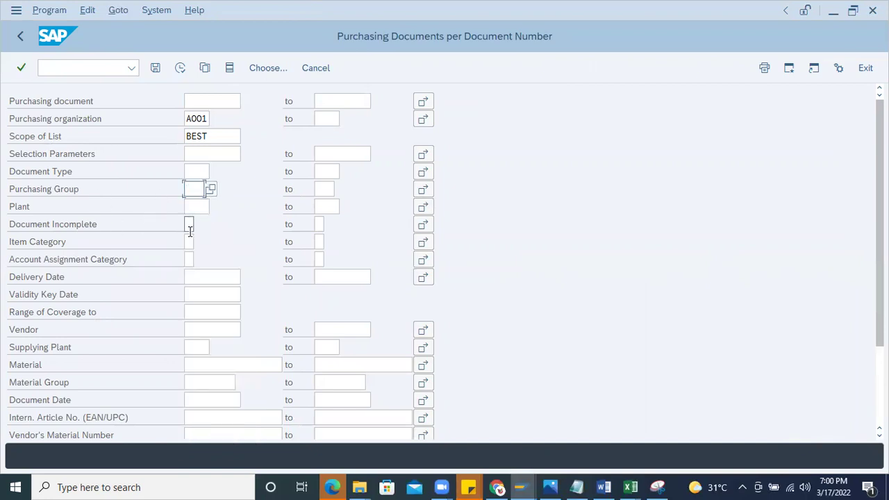
Restrict the purchasing document selection to account assignment category K (Cost Centre).
click(189, 259)
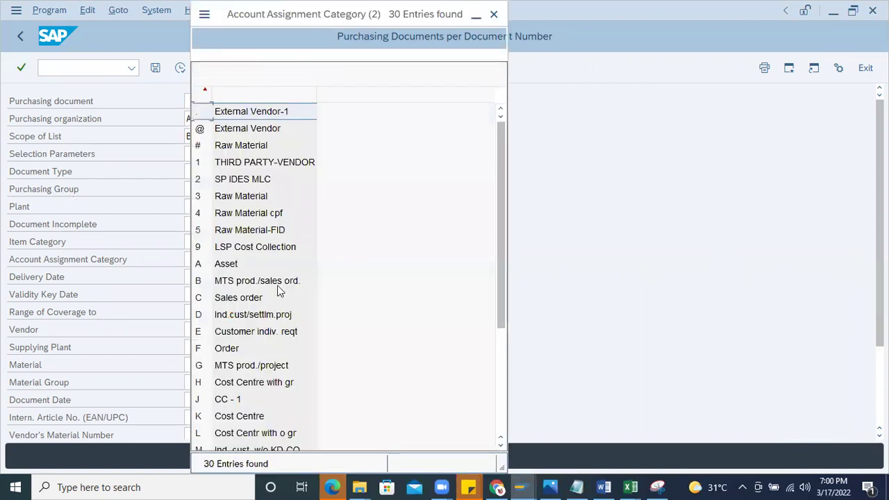
click(206, 418)
click(207, 418)
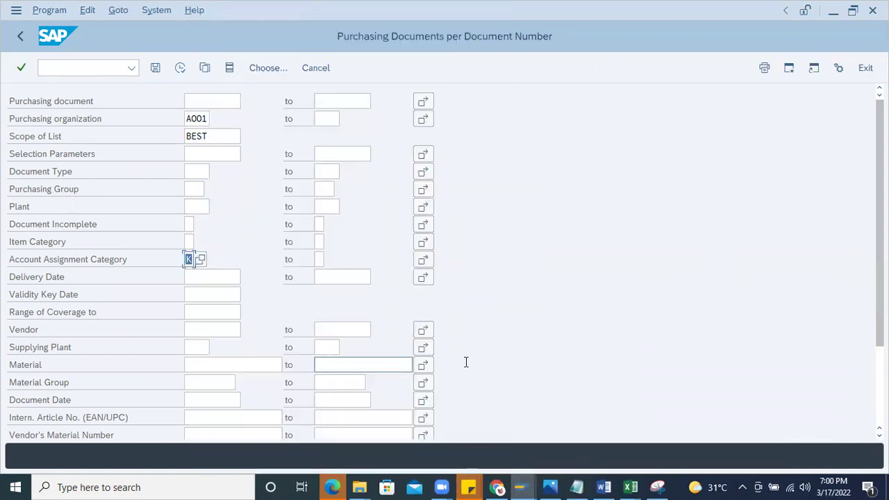
Set the document date range from 01.03.2022 to 17.03.2022 in the purchasing document selection.
scroll(369, 387, down, 1)
click(214, 386)
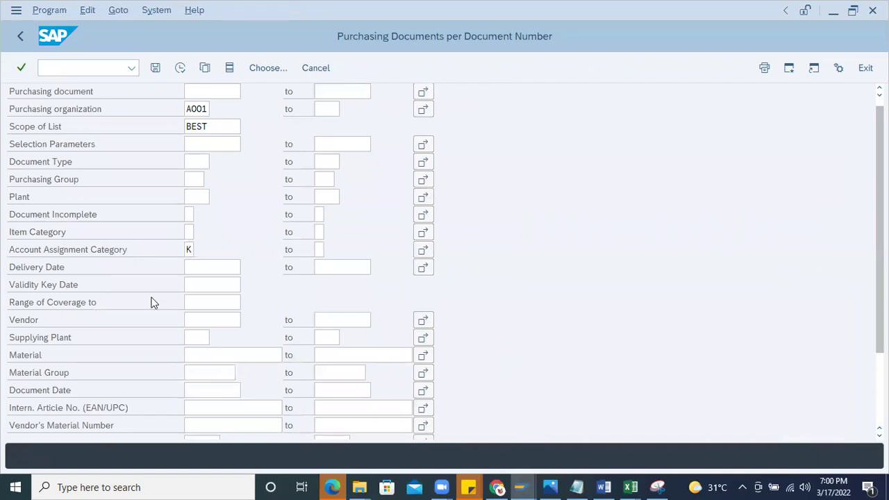
key(F4)
double_click(168, 276)
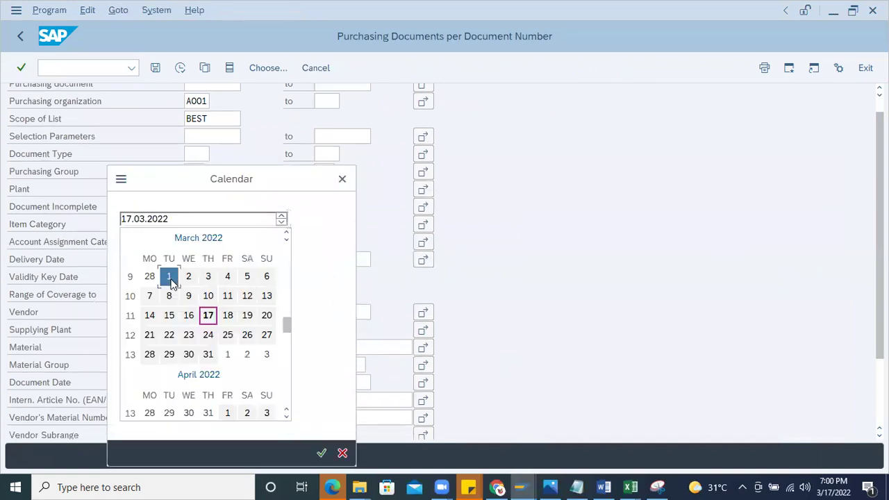
click(341, 382)
click(377, 382)
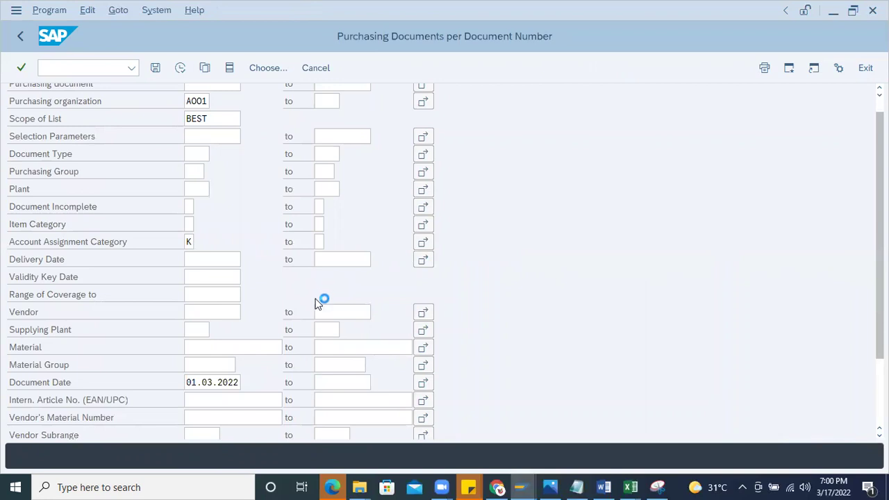
double_click(209, 315)
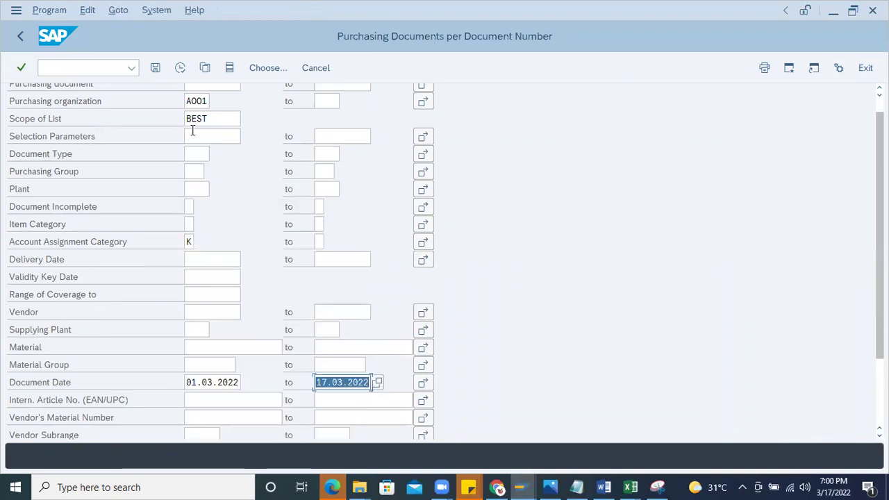
Clear the purchasing organization from the purchasing document selection.
double_click(209, 100)
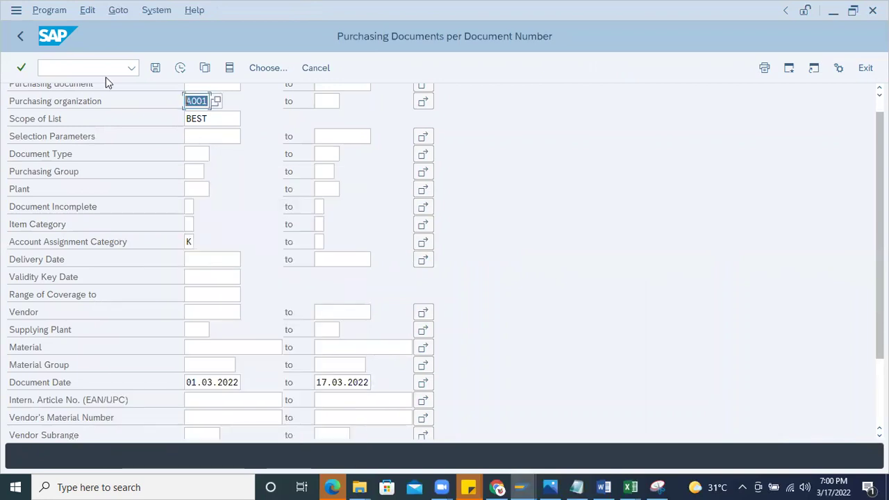
key(BackSpace)
click(199, 119)
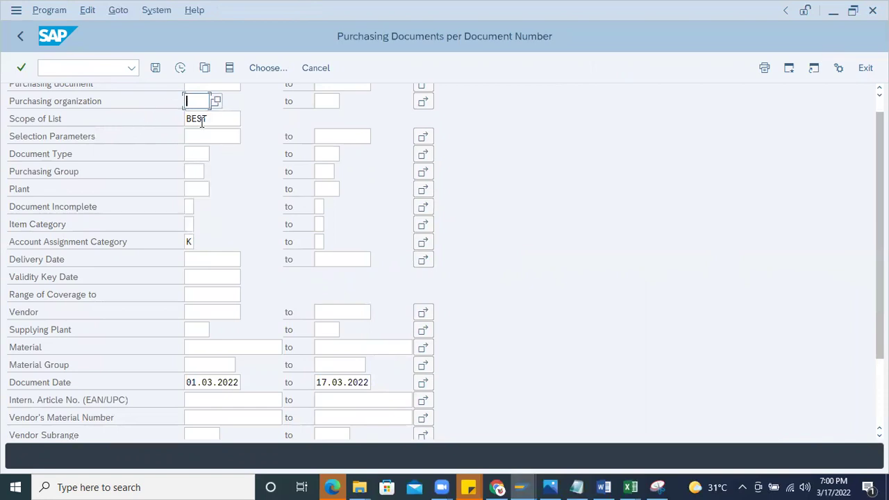
Set the scope of list to ALLES_ALV and run the purchasing document report.
double_click(201, 119)
key(BackSpace)
click(219, 137)
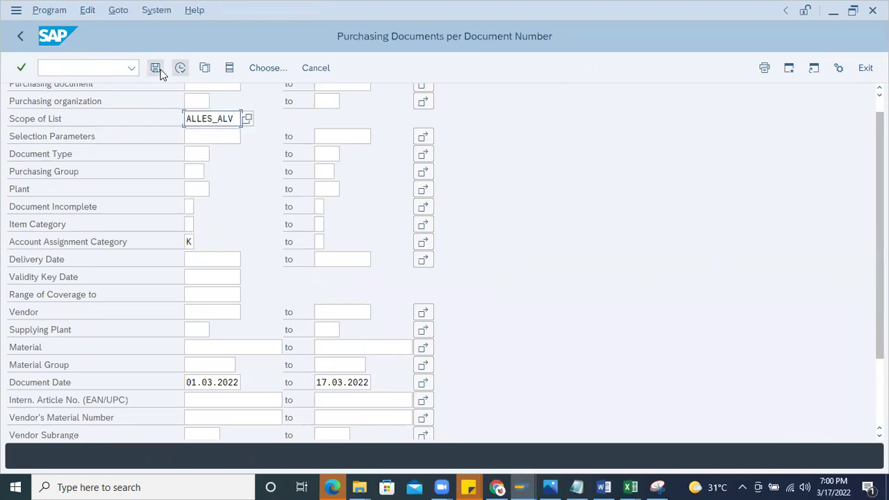
click(183, 72)
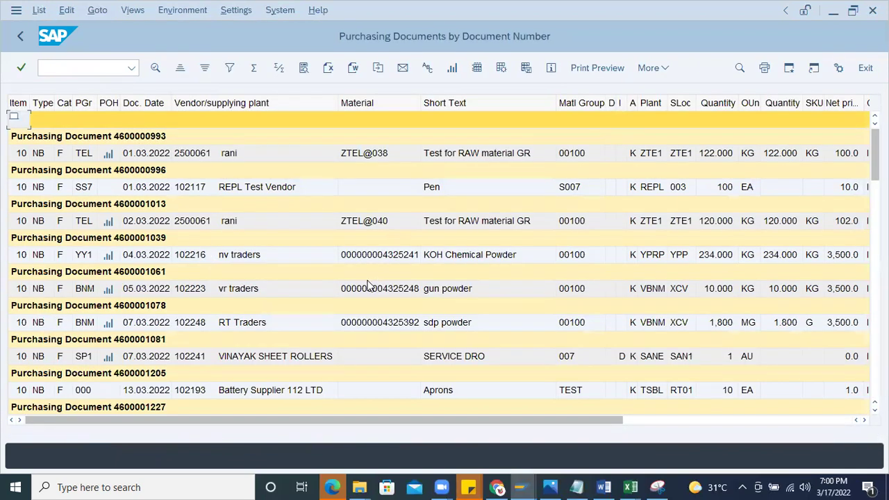
Open the 15.03.2022 aprons purchase order from vendor batt supply 100 and check its item's material, short text and plant.
scroll(148, 233, down, 8)
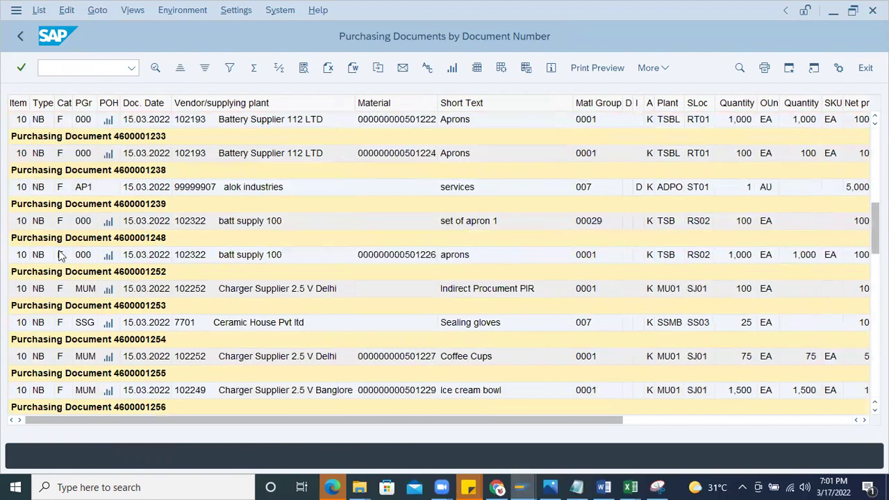
double_click(21, 255)
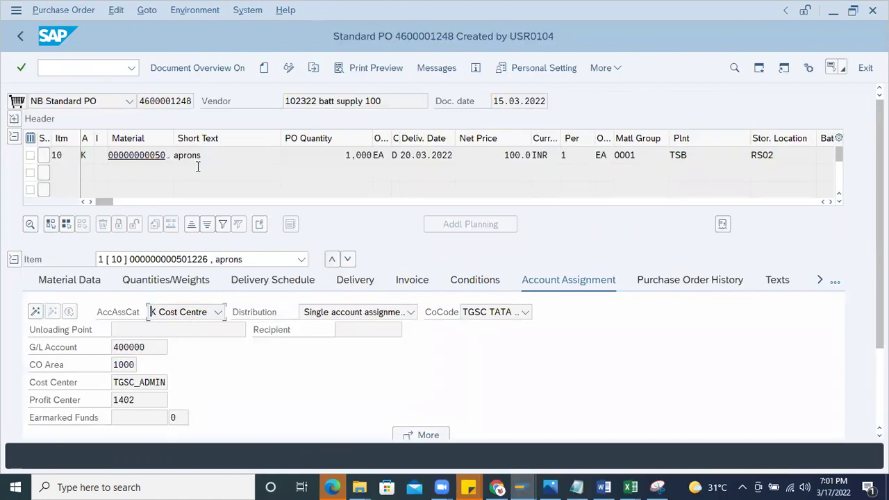
double_click(216, 159)
drag(172, 136, 247, 170)
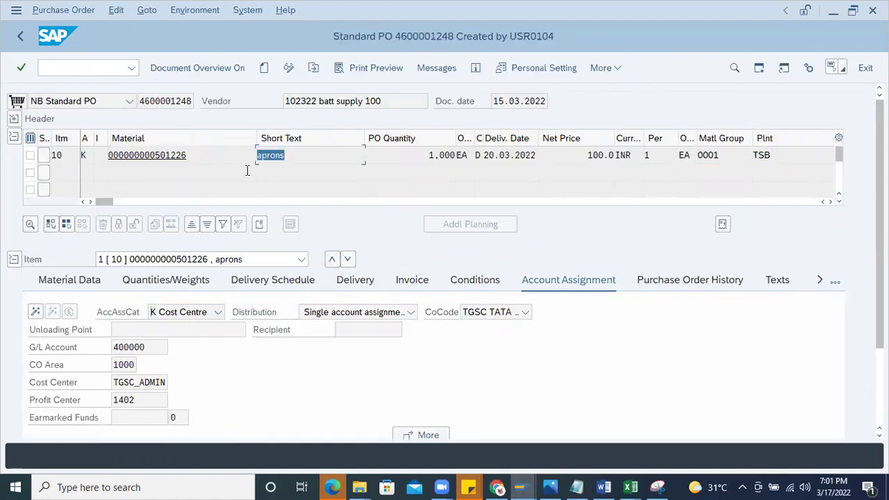
click(302, 157)
key(shift+Home)
drag(186, 155, 107, 154)
key(Tab)
click(292, 157)
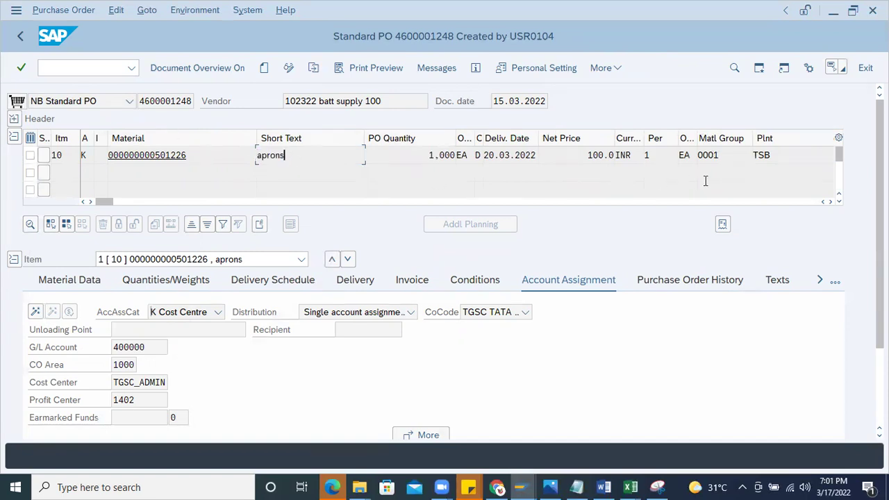
click(779, 151)
Check the purchasing organization and company code in the aprons order's header organizational data, then return to the item details.
key(ctrl+F2)
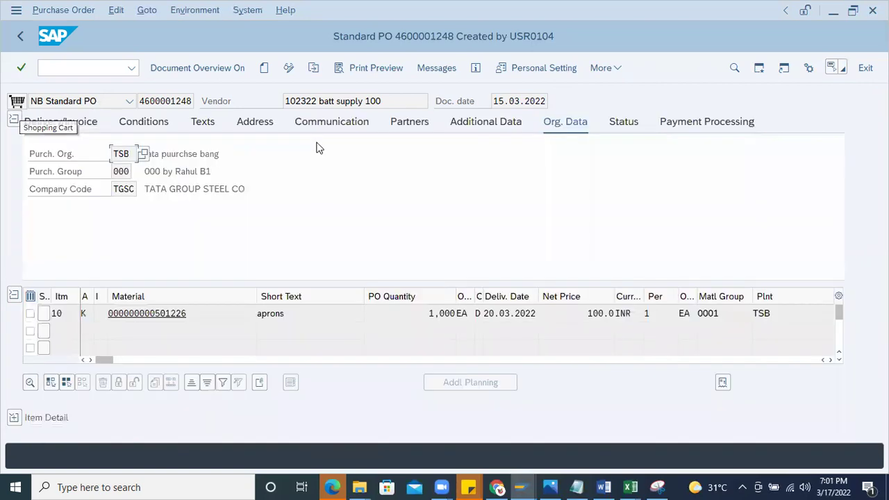
double_click(136, 189)
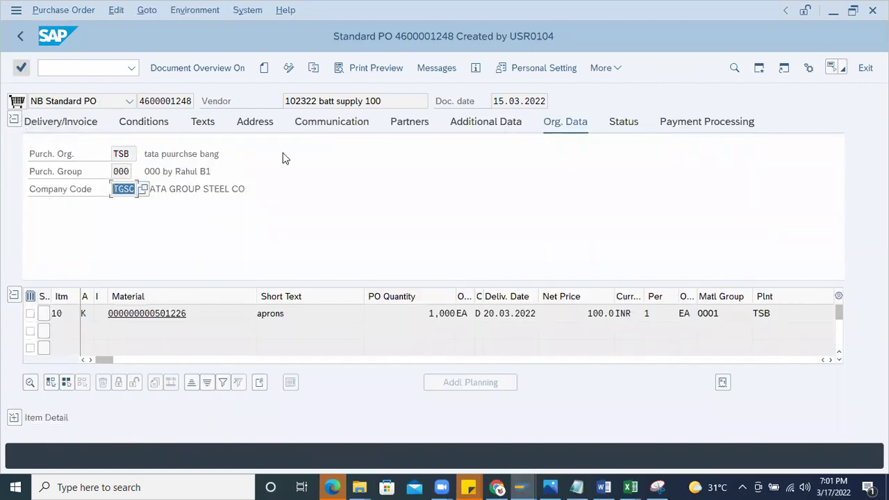
double_click(134, 154)
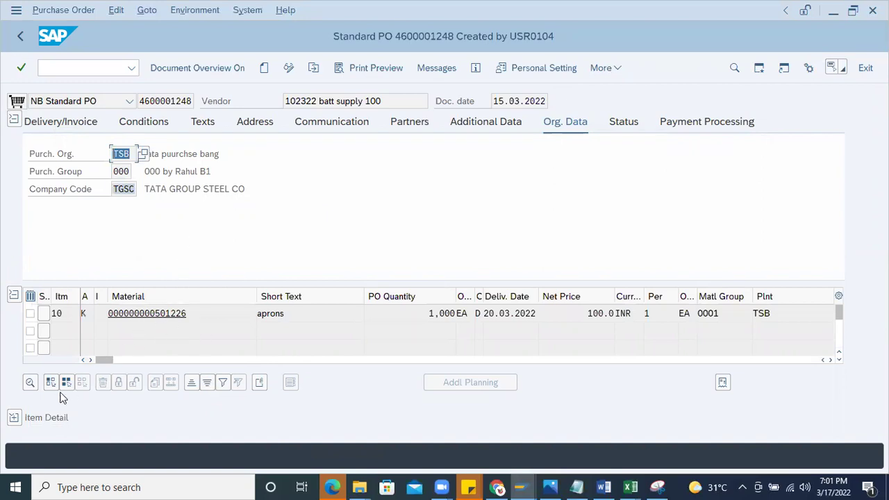
click(13, 418)
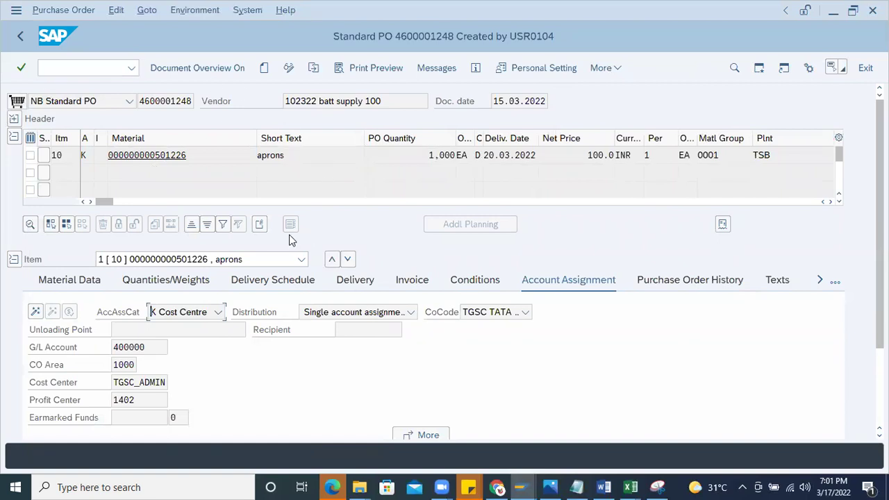
Examine the G/L account, cost center and profit center in the aprons item's account assignment.
double_click(156, 349)
click(119, 383)
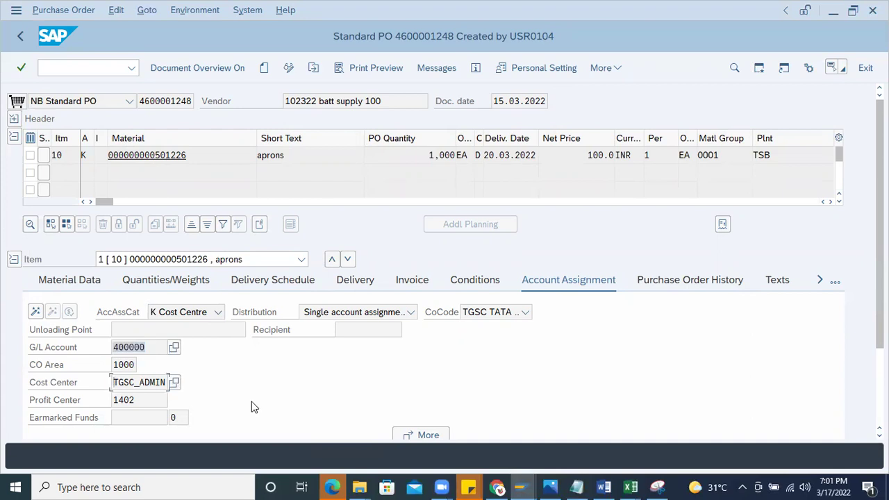
drag(113, 382, 150, 383)
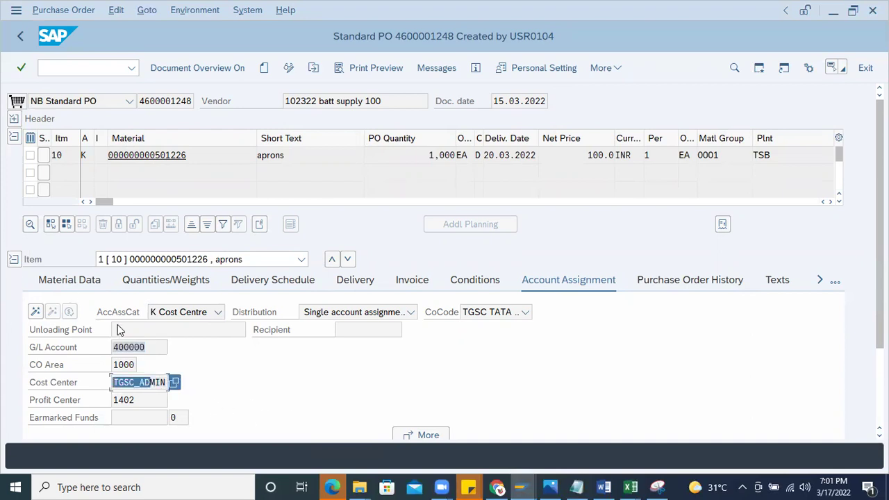
click(155, 402)
scroll(218, 373, down, 1)
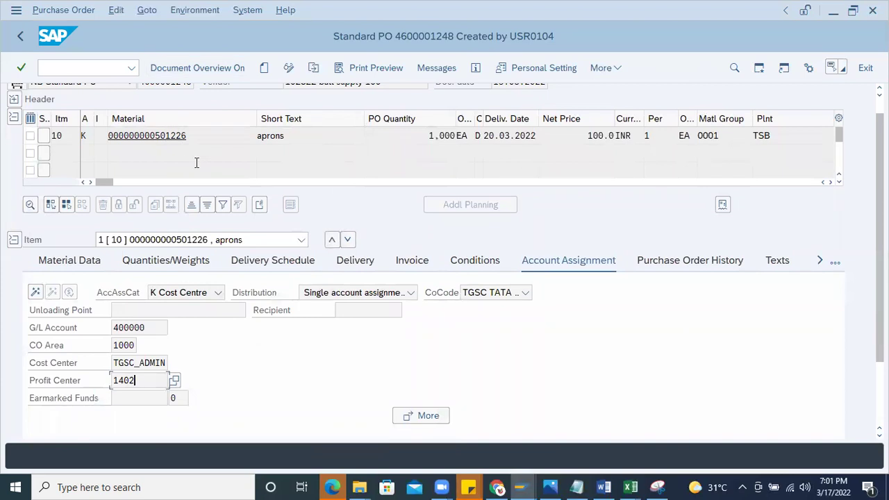
scroll(178, 102, up, 1)
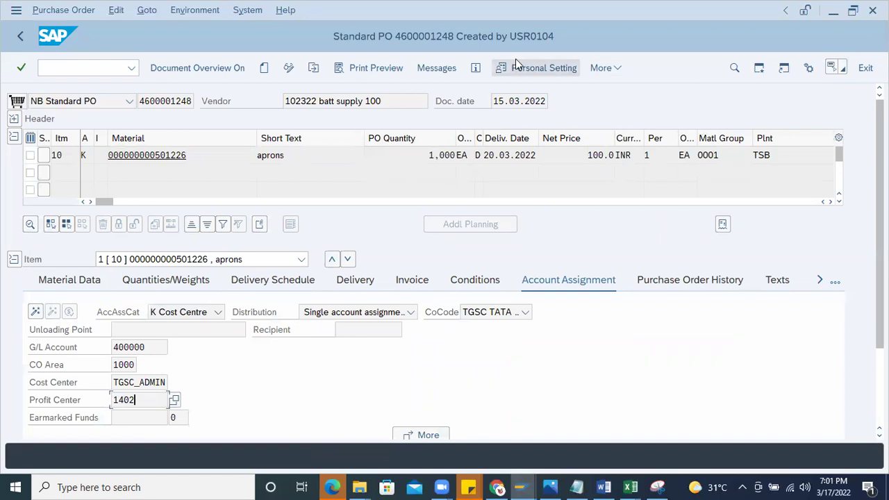
Open a new SAP session, start transaction ME21N and begin a new purchase order.
click(759, 67)
click(87, 67)
text(/n)
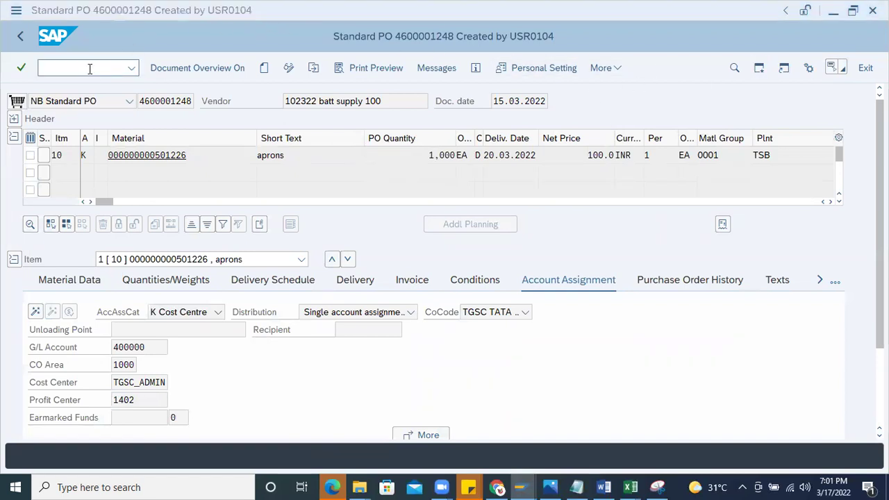
key(Return)
text(me21n)
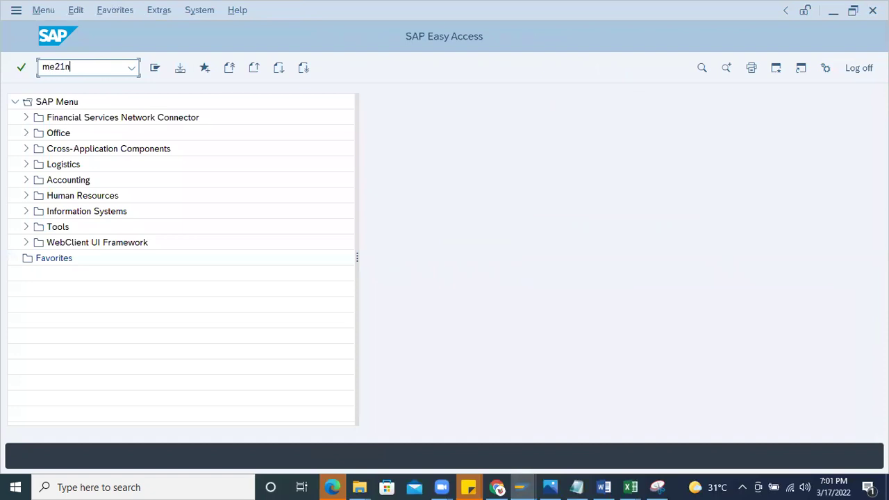
key(Return)
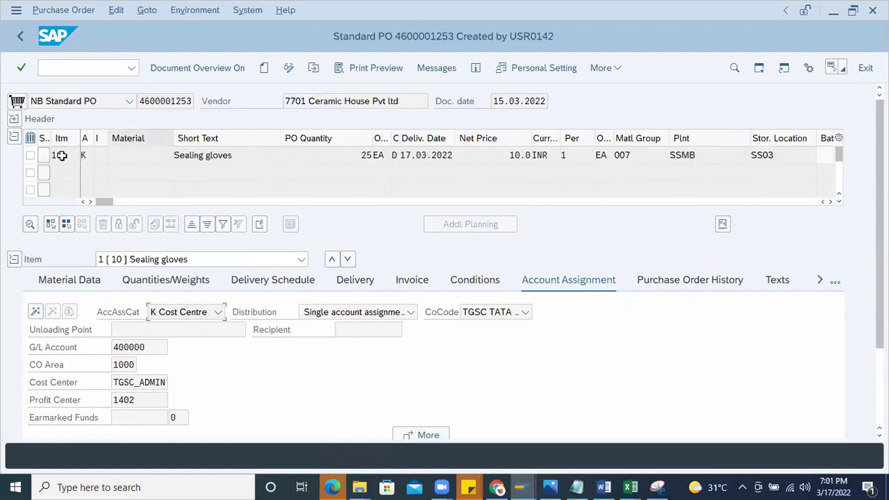
click(264, 67)
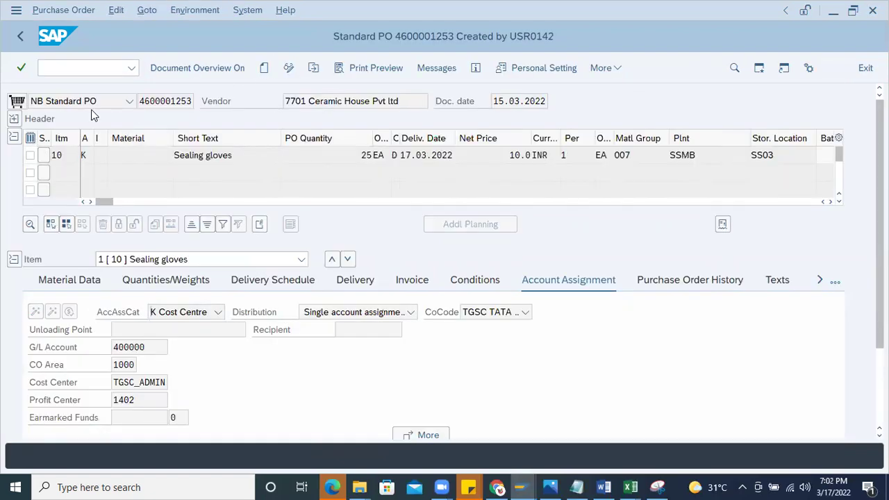
Switch back to the existing aprons purchase order and copy its vendor number.
key(alt+Tab)
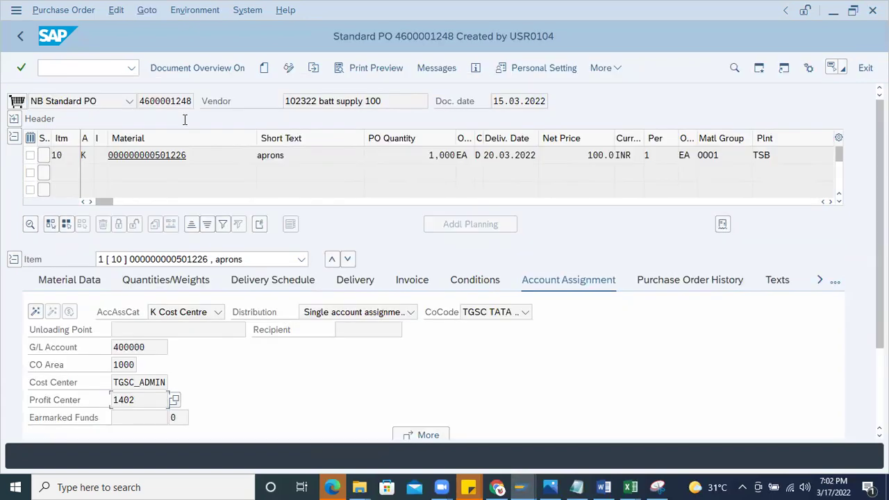
drag(194, 103, 91, 70)
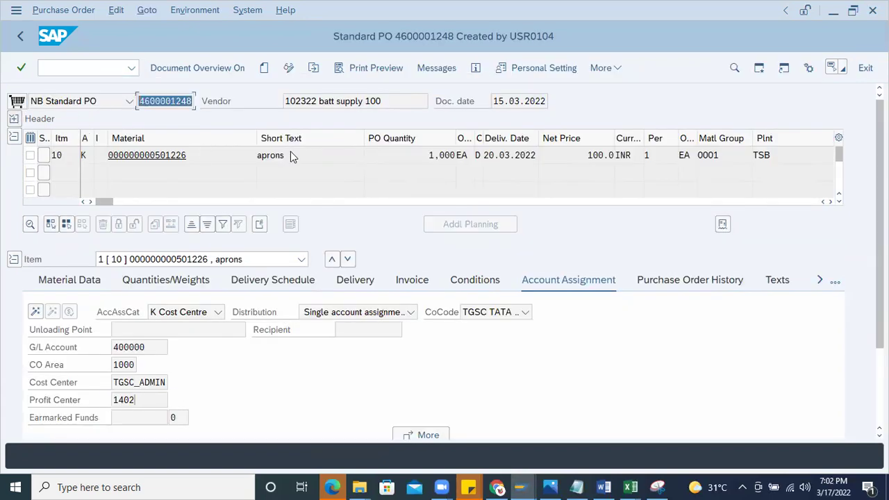
drag(316, 104, 239, 65)
key(ctrl+c)
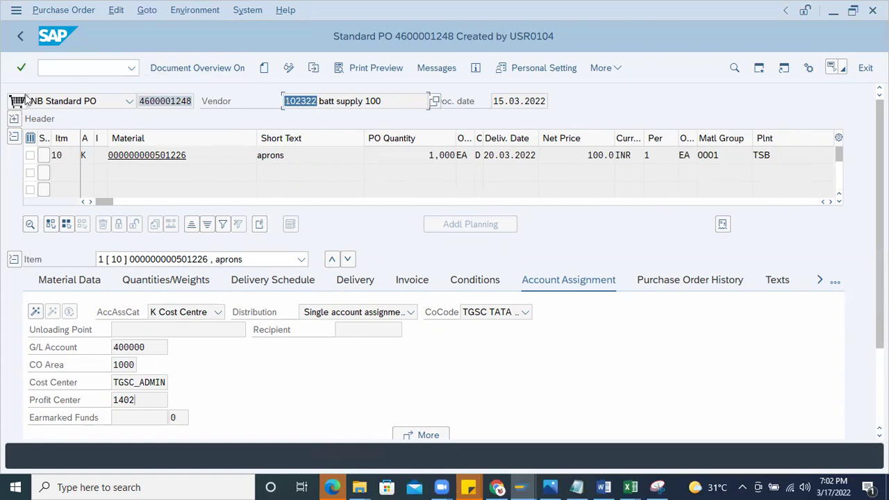
Transfer organizational data TSB, 000 and TGSC from the aprons order to the new purchase order and enter the same vendor's number.
click(15, 118)
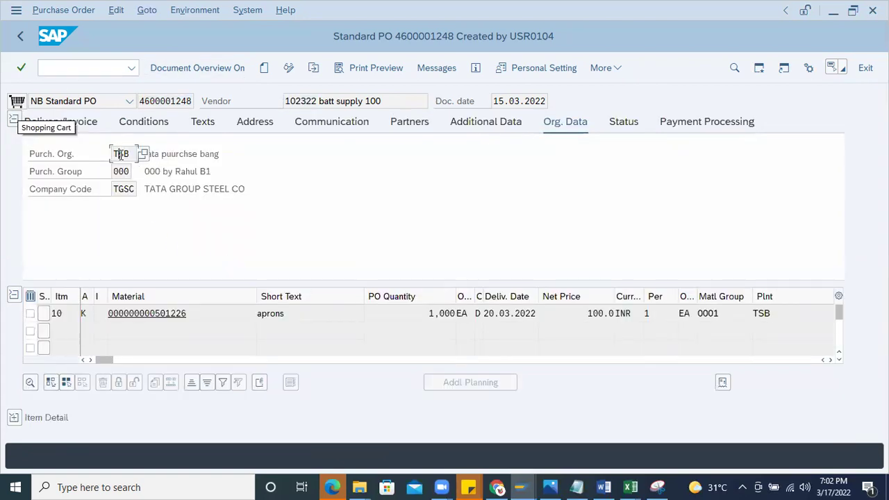
drag(114, 150, 147, 208)
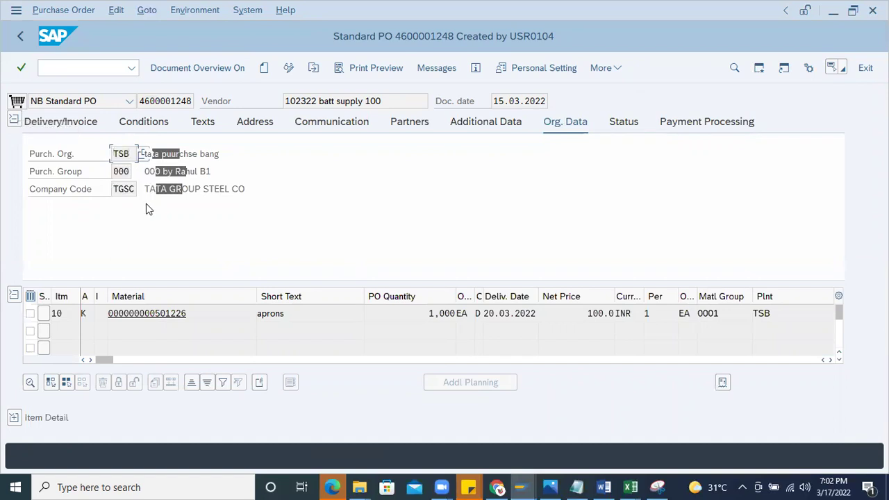
key(F5)
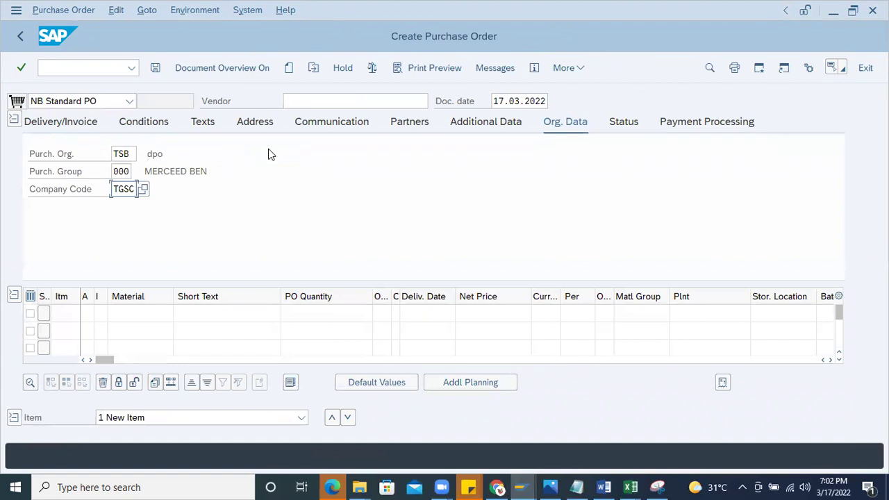
click(291, 103)
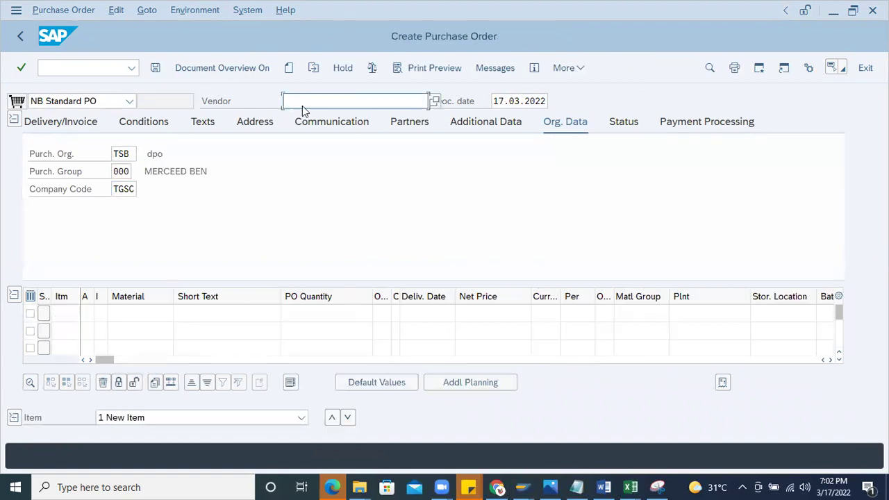
key(ctrl+v)
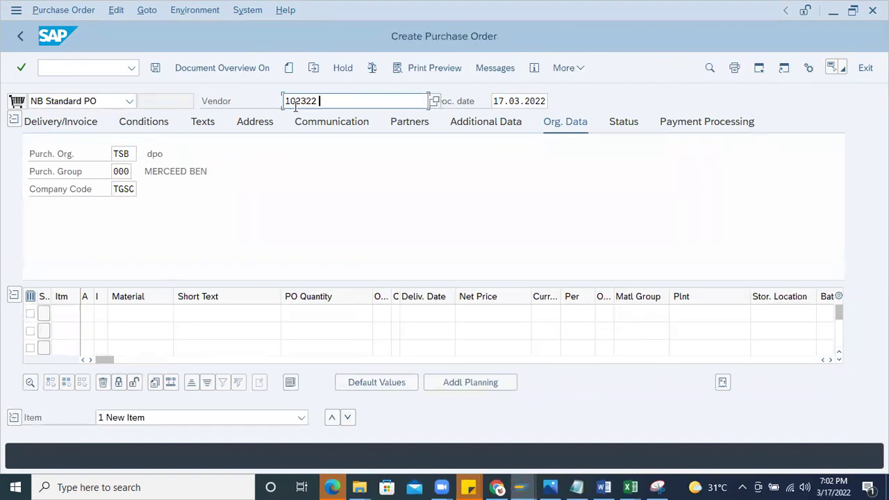
click(131, 313)
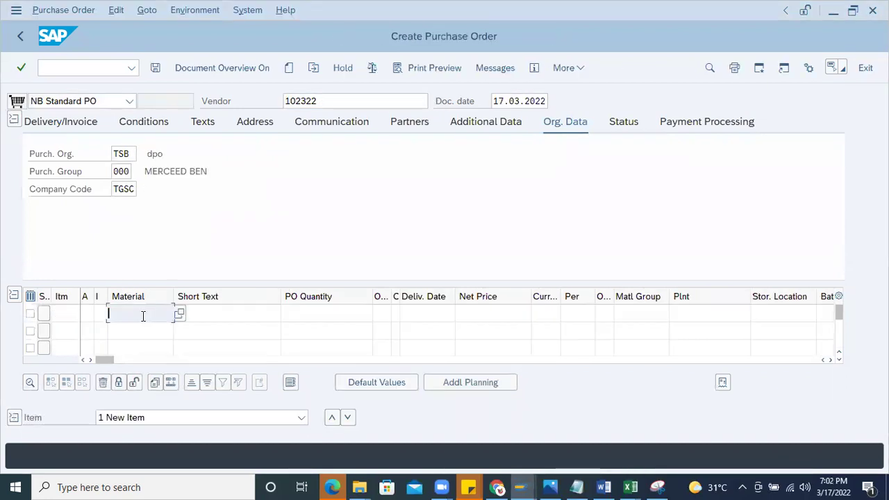
key(ctrl+v)
click(88, 313)
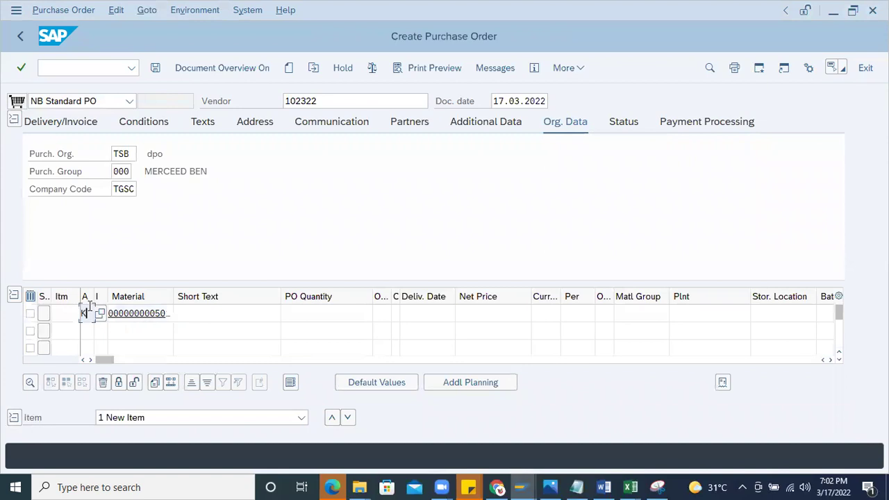
text(K)
key(Return)
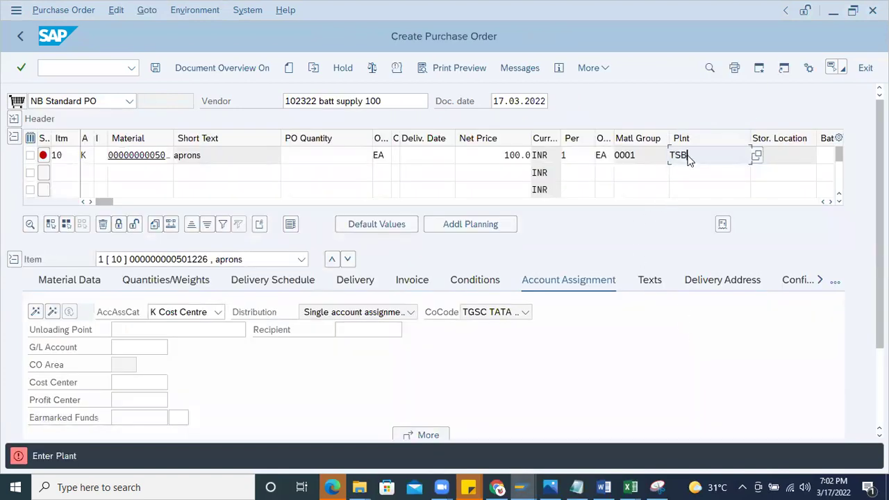
Set the aprons item's plant to TSB and its PO quantity to 100.
text(TSB)
key(Return)
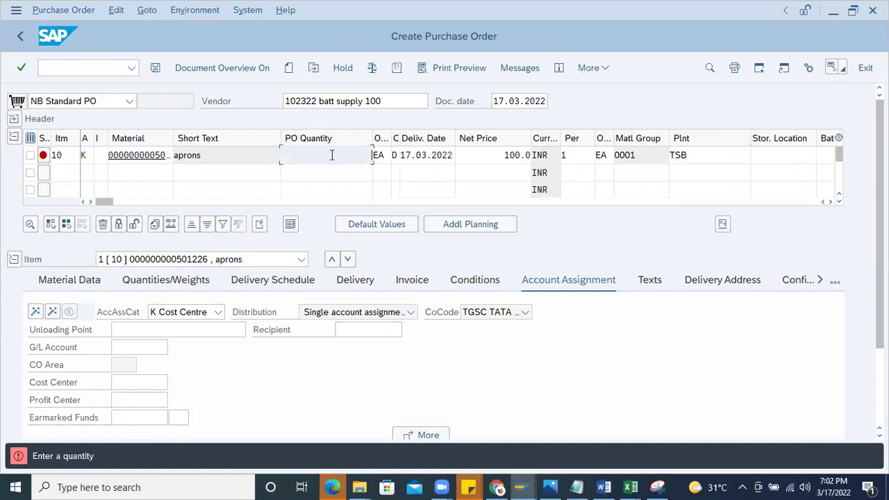
text(100)
key(Return)
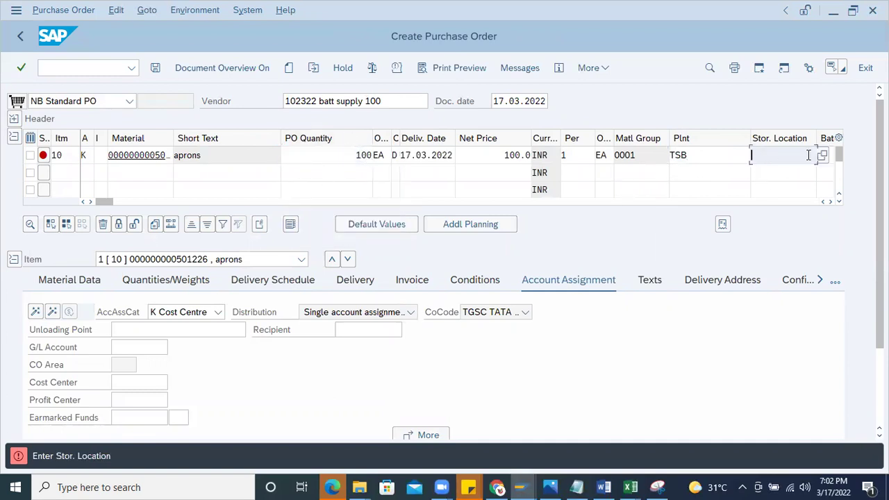
Look up the available storage locations and assign RS02 to the aprons item.
click(482, 172)
key(F4)
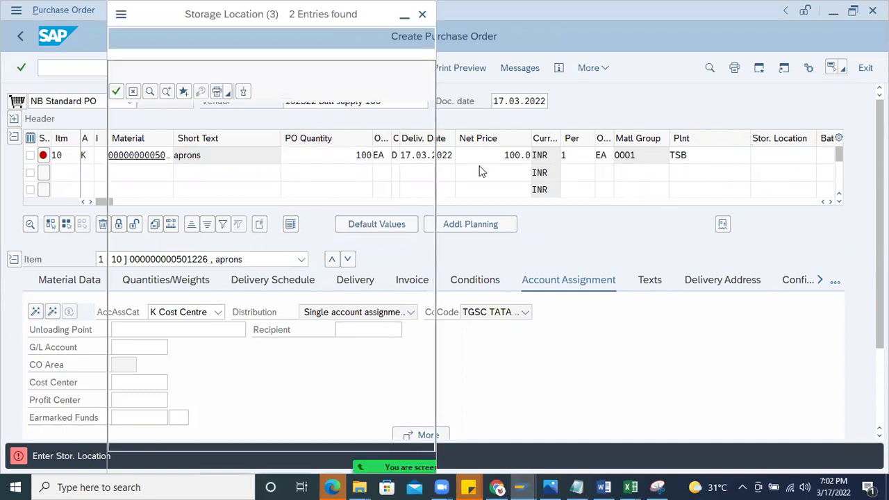
double_click(132, 148)
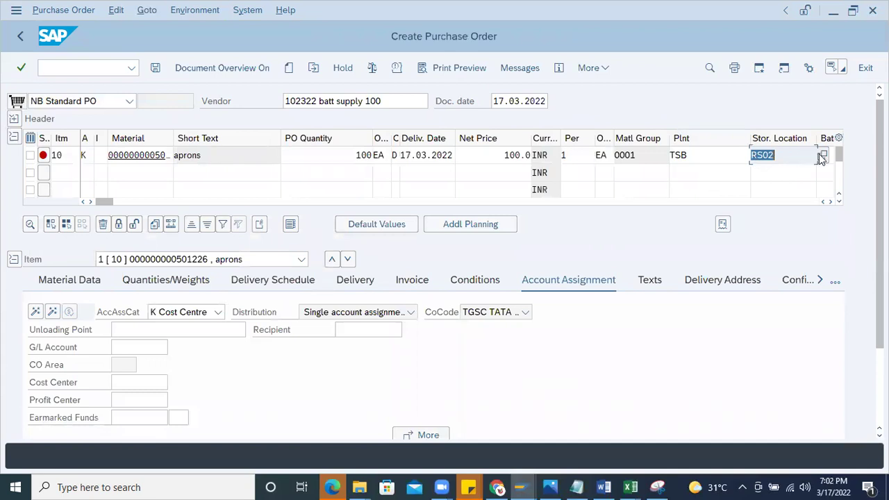
Change the aprons item's storage location to FS02 and widen the Material column to review the item line.
click(820, 154)
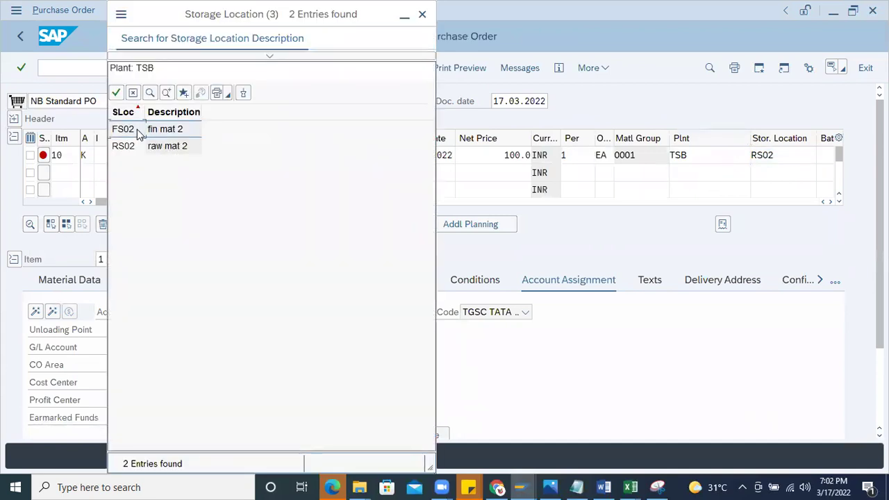
double_click(138, 133)
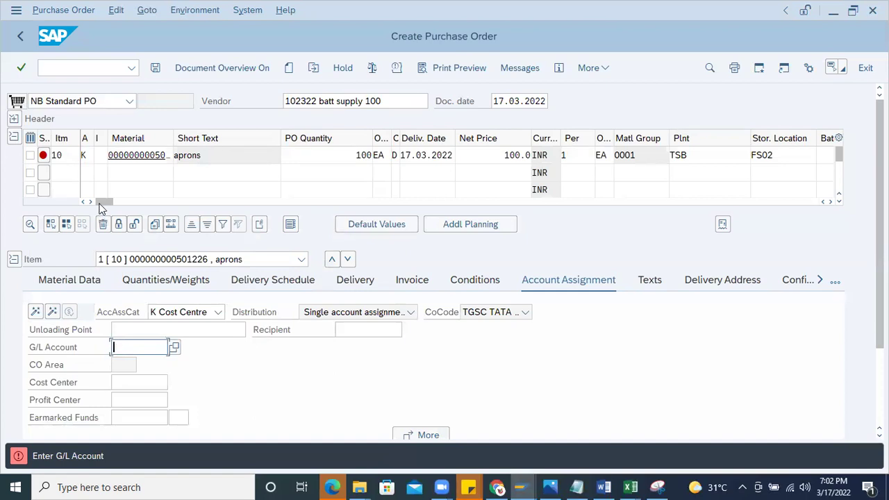
mouse_move(100, 204)
mouse_down()
mouse_move(139, 203)
mouse_move(100, 202)
mouse_up()
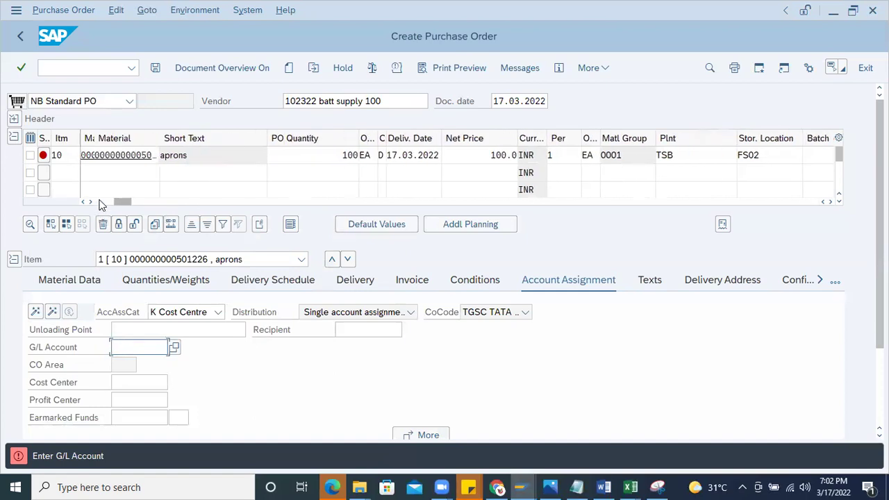
drag(172, 139, 209, 139)
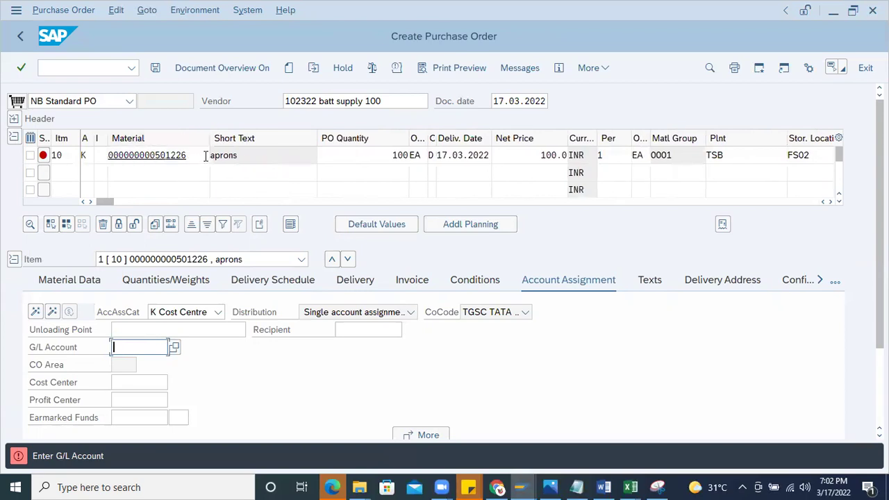
double_click(208, 155)
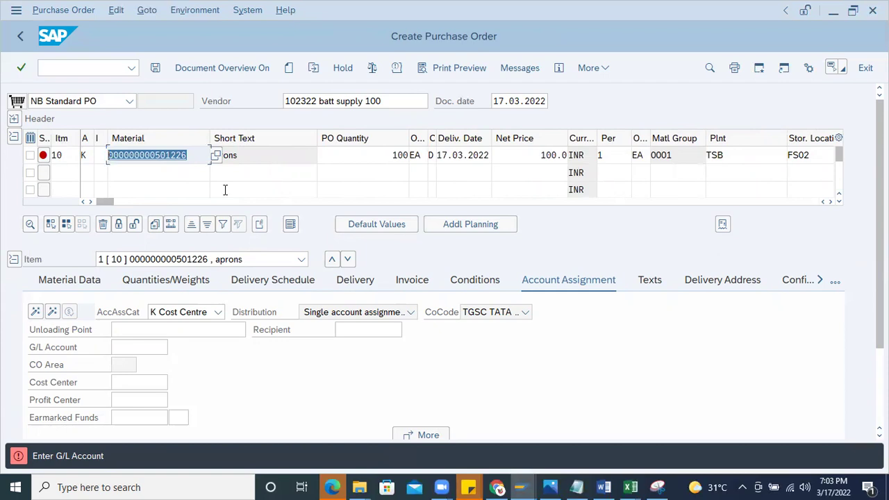
click(194, 155)
drag(194, 155, 40, 155)
drag(111, 201, 226, 242)
drag(446, 155, 359, 215)
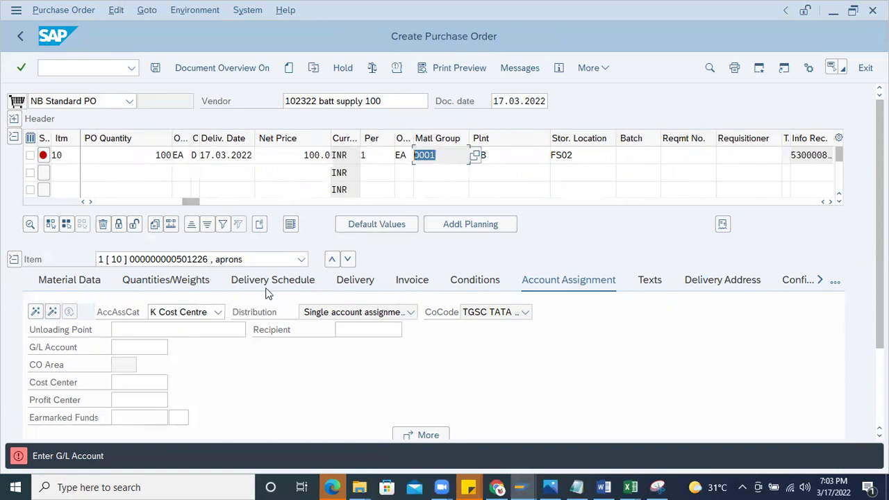
Copy cost center TGSC_ADMIN from the existing aprons order's account assignment into the new order's Cost Center field.
click(150, 348)
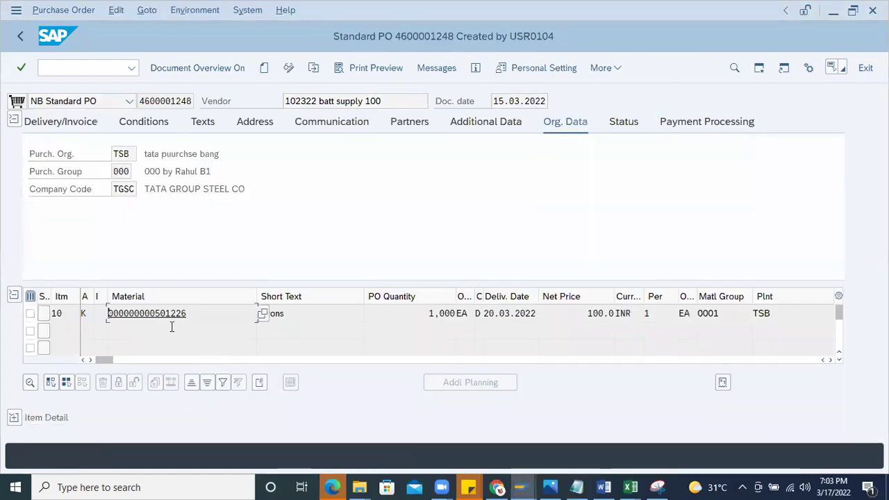
click(14, 417)
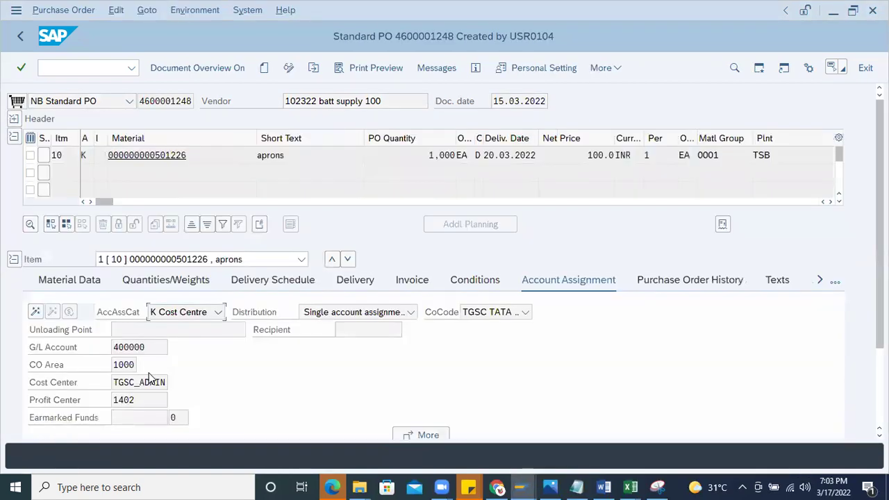
scroll(148, 377, down, 1)
click(131, 368)
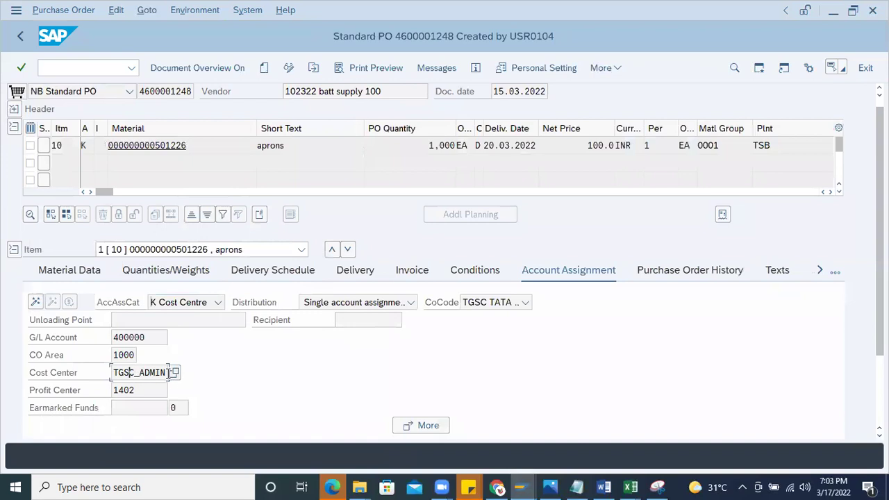
double_click(128, 373)
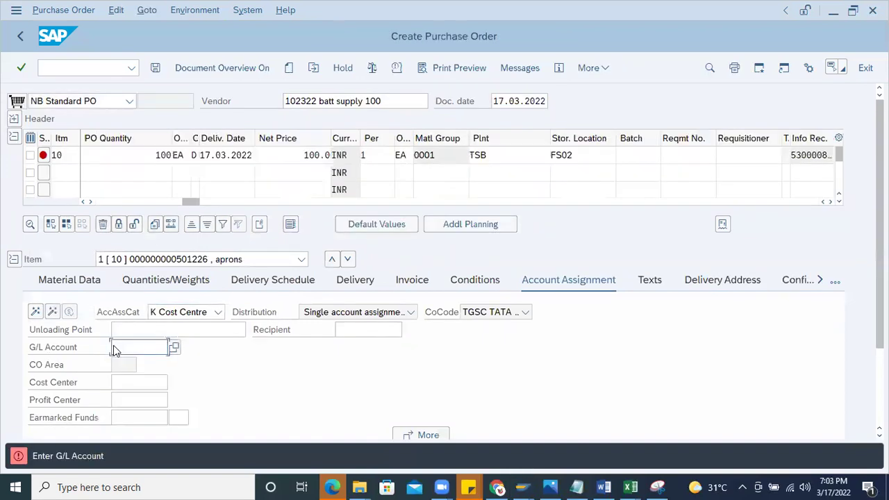
text(TGSC_ADMIN)
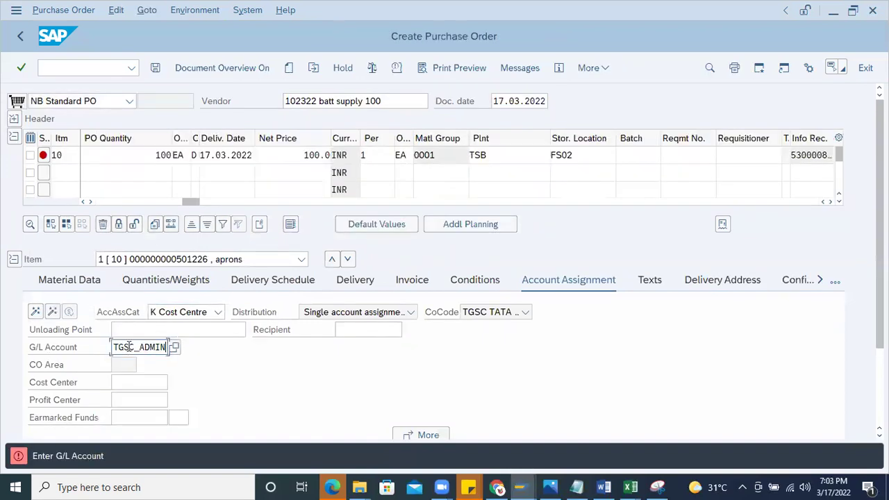
double_click(129, 347)
key(ctrl+x)
click(126, 383)
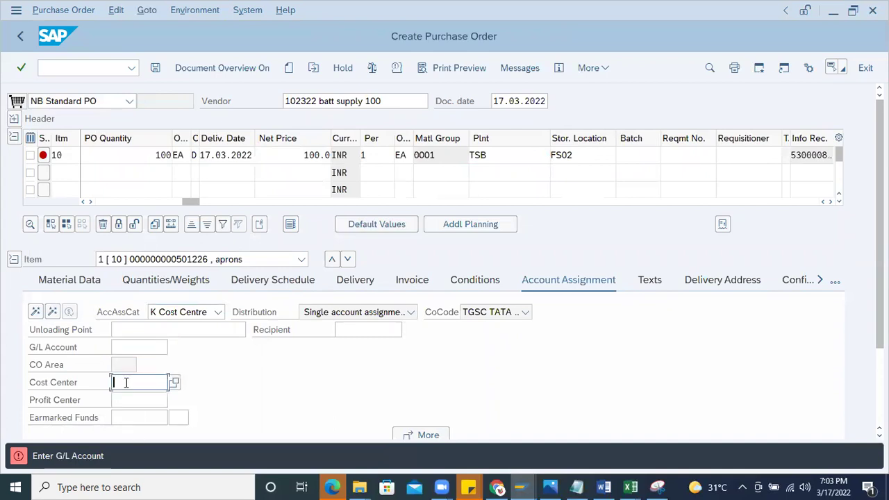
key(ctrl+v)
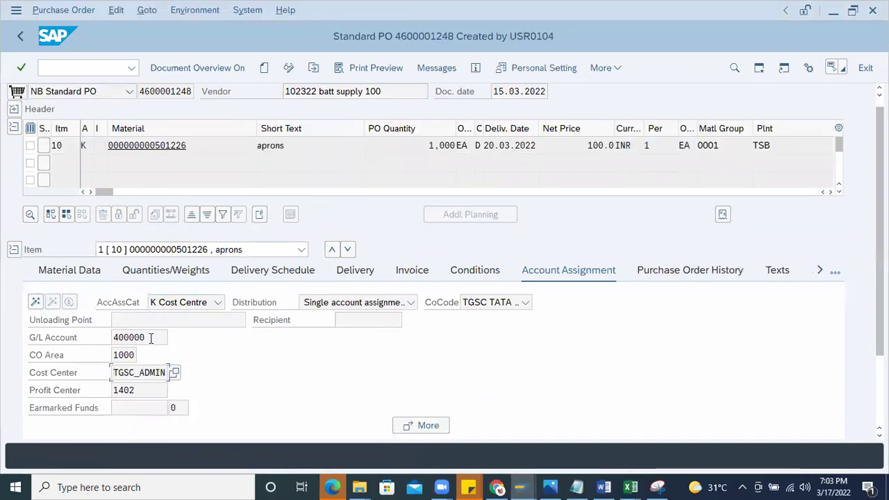
Copy the G/L account from the existing aprons order to the new item and review its controlling area and profit center.
double_click(139, 337)
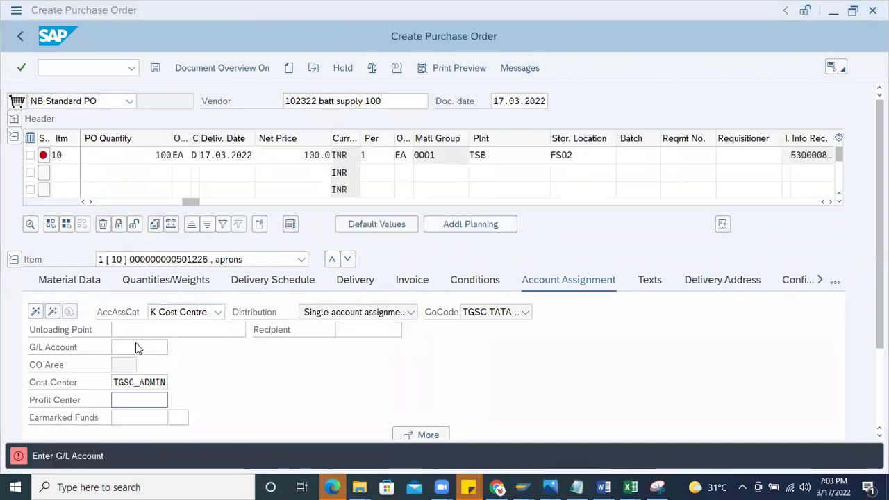
click(129, 347)
key(ctrl+v)
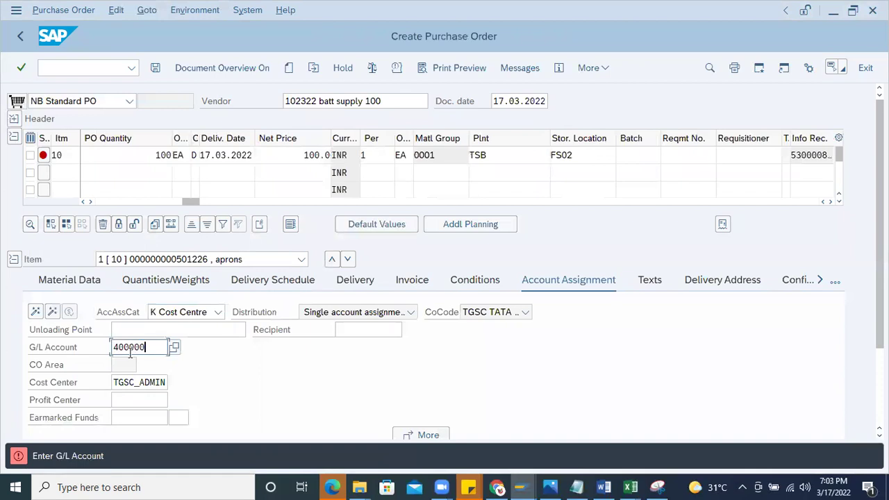
key(Return)
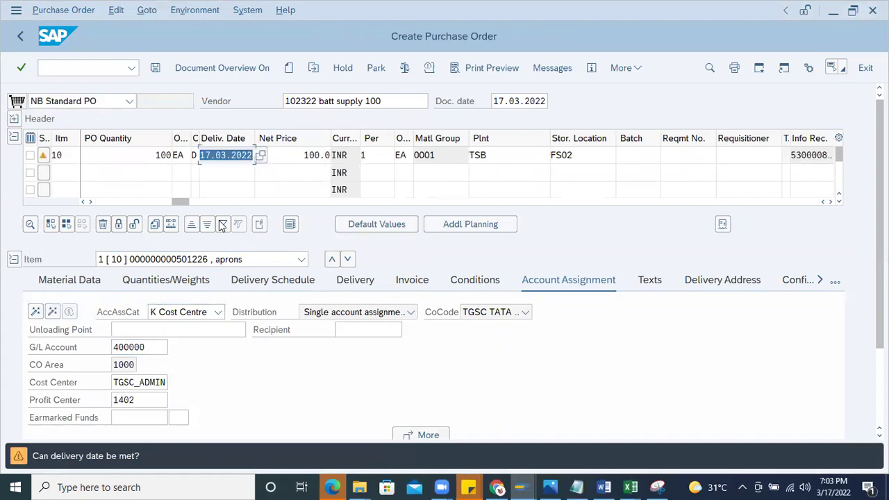
double_click(143, 349)
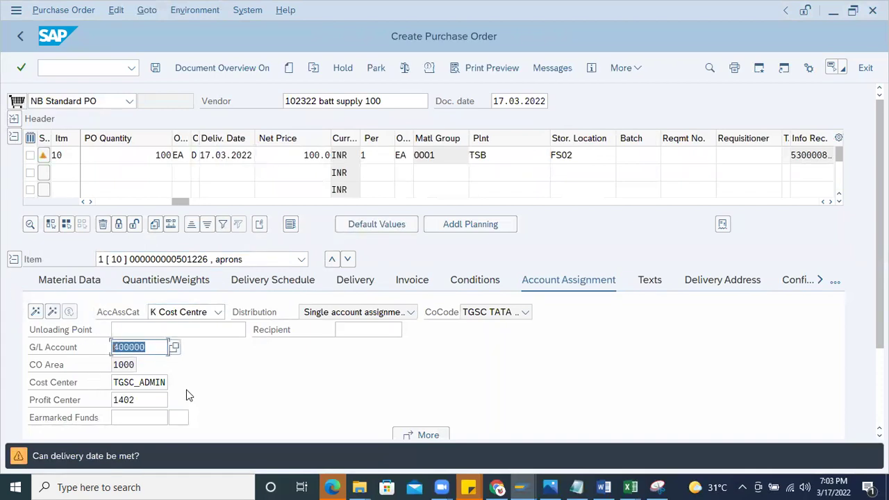
click(120, 364)
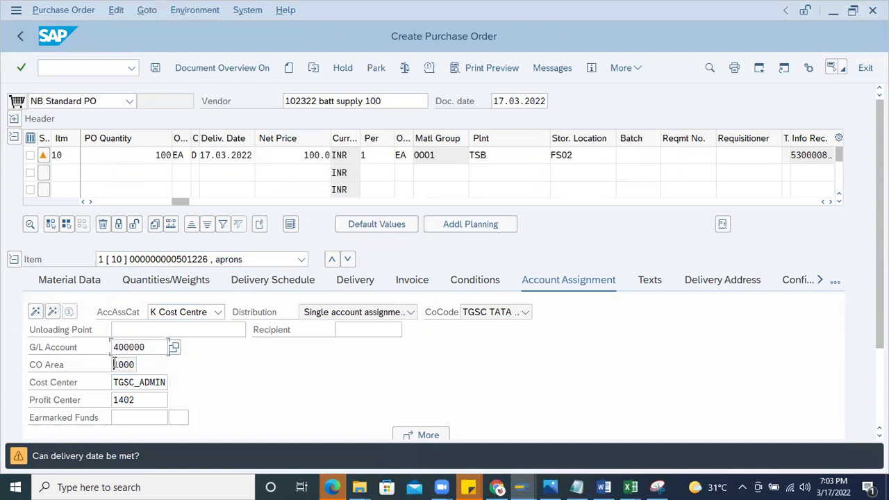
key(ctrl+a)
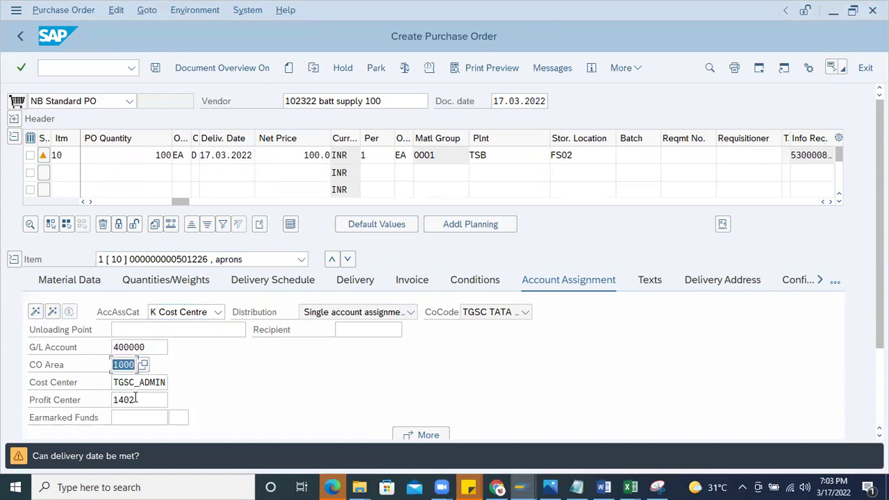
click(111, 400)
key(ctrl+a)
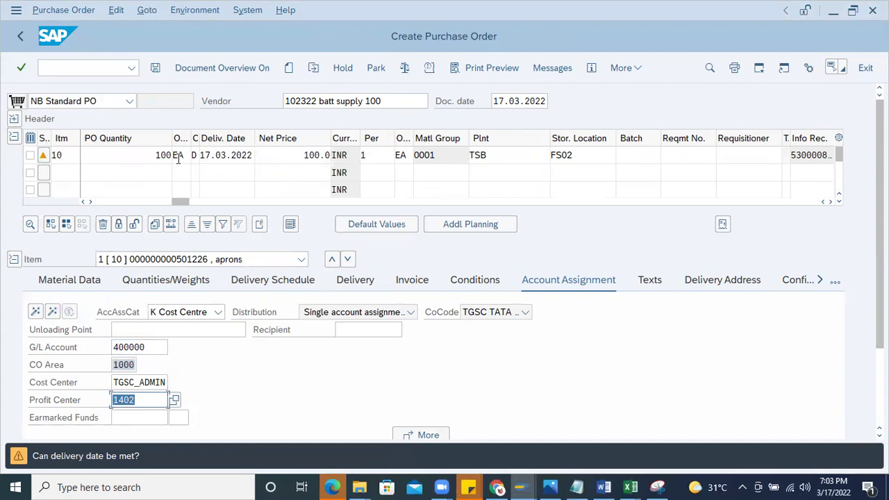
Save the new aprons purchase order and copy its number from the message details.
click(157, 68)
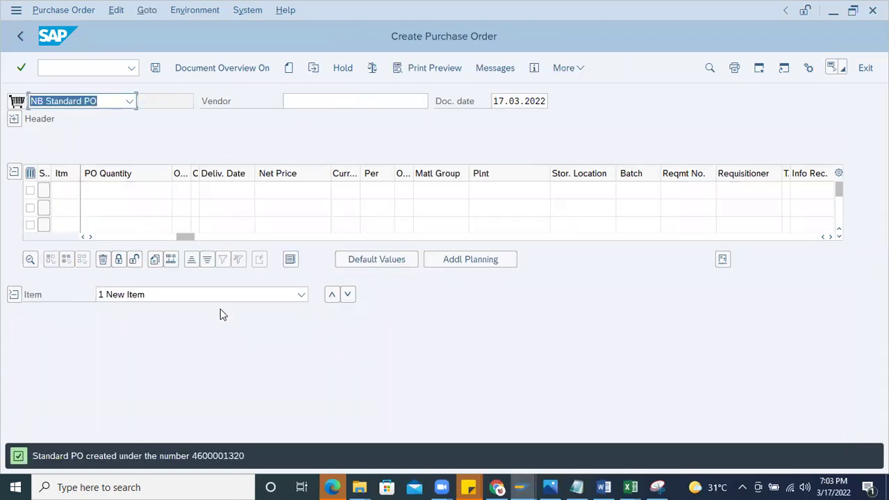
double_click(179, 441)
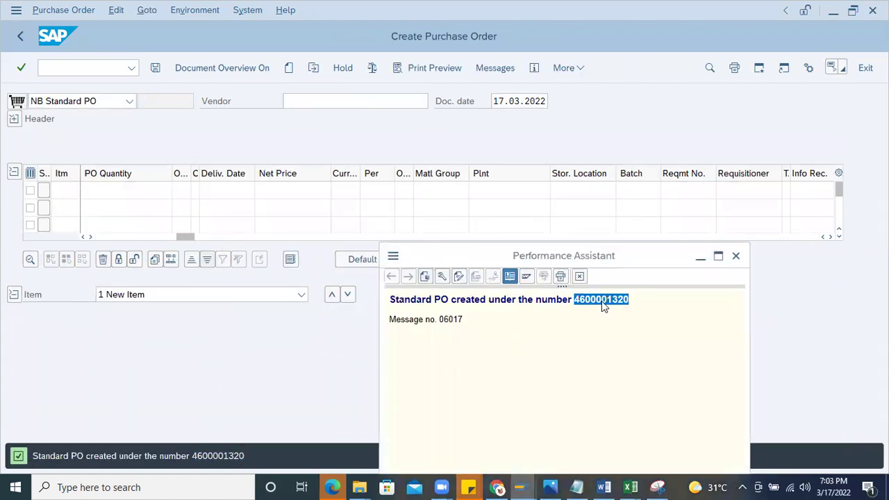
Open the goods movement transaction and load the new purchase order for A01 Goods Receipt with reference R01 Purchase Order.
click(56, 69)
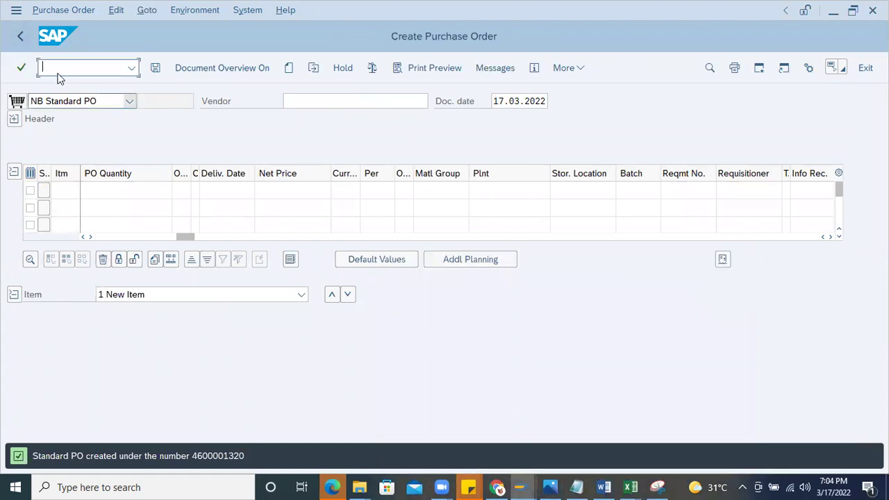
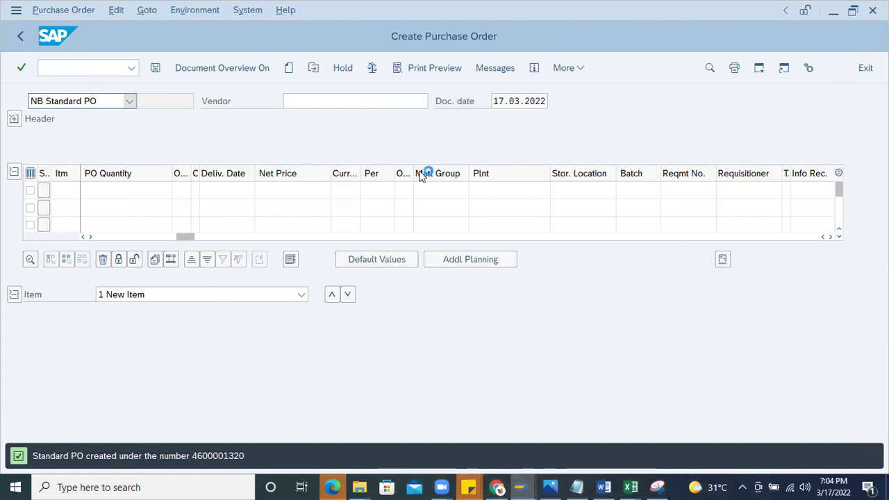
click(101, 101)
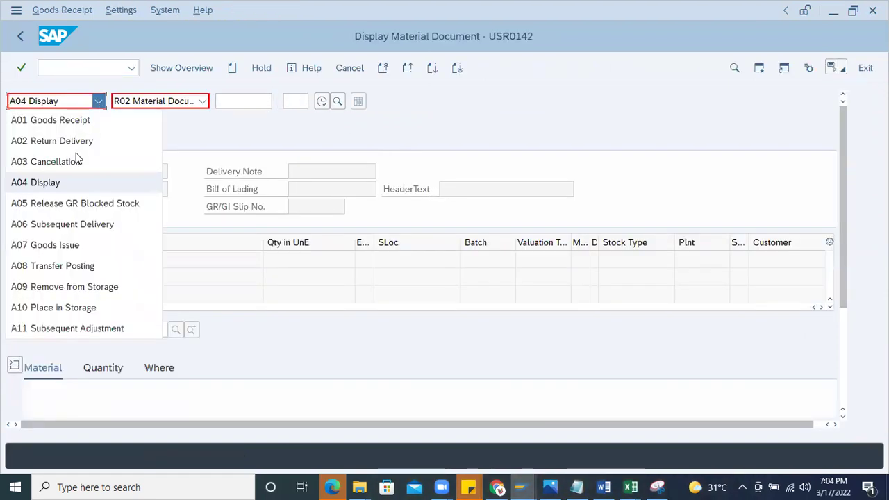
click(53, 120)
click(232, 102)
key(ctrl+v)
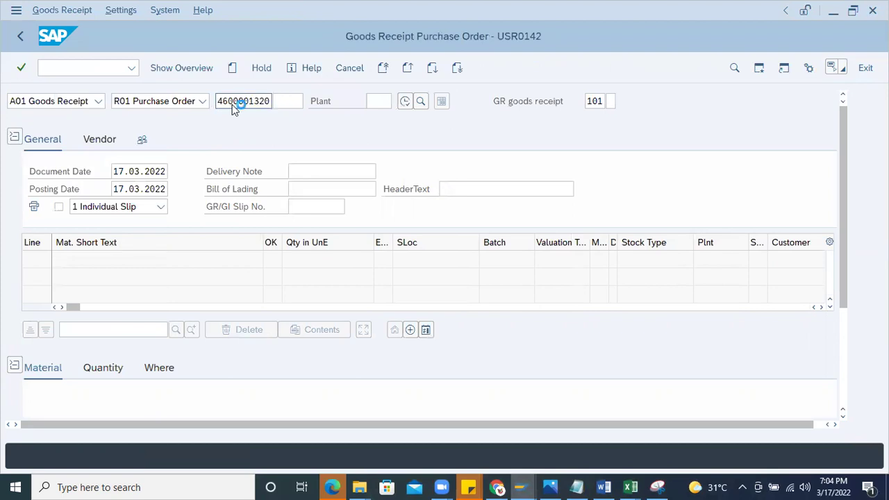
key(Return)
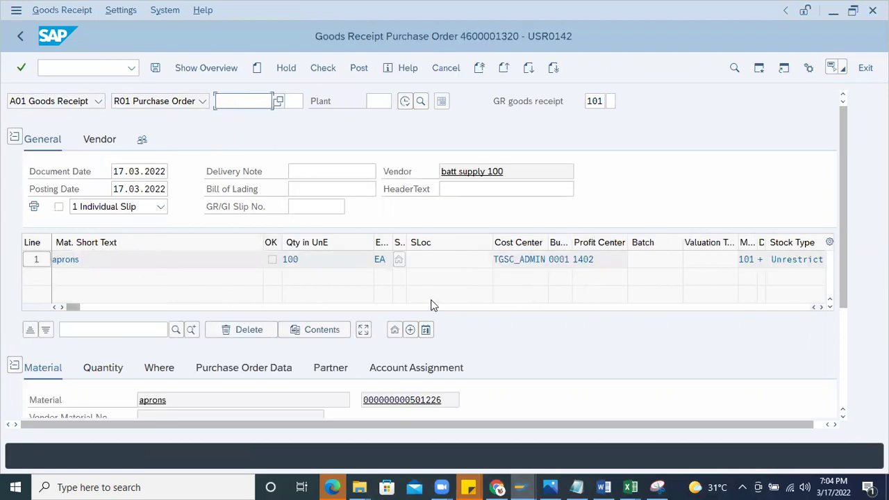
Examine the aprons receipt item's movement and plant details and its account assignment.
scroll(844, 226, down, 3)
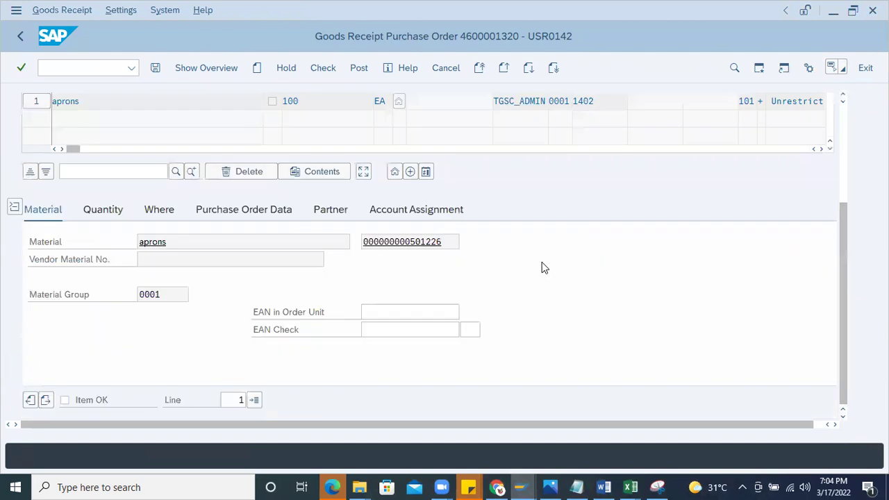
click(166, 214)
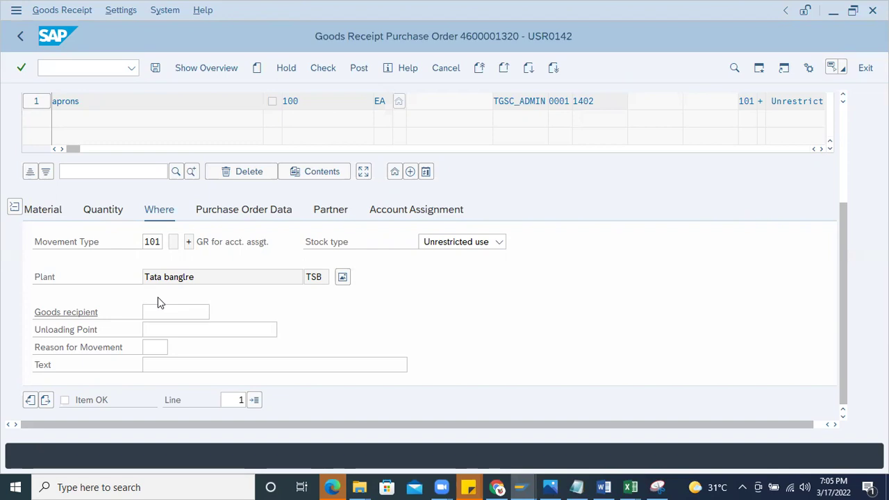
click(393, 212)
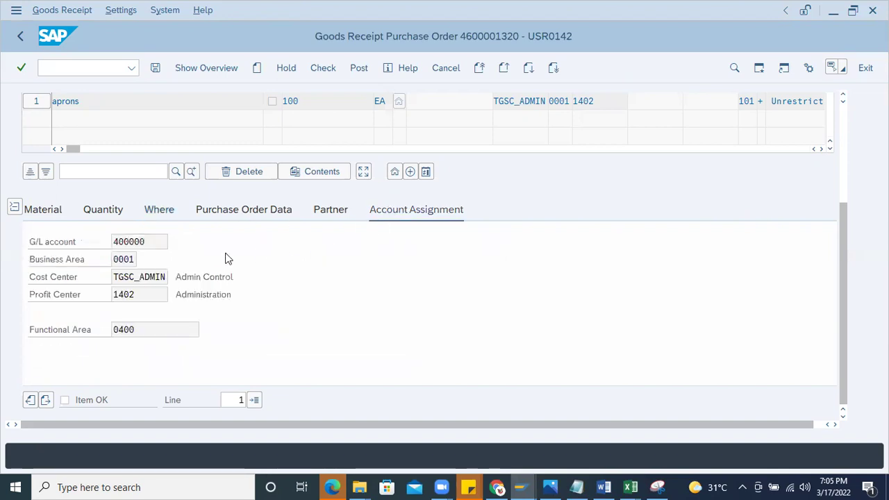
drag(156, 240, 23, 254)
drag(165, 277, 95, 333)
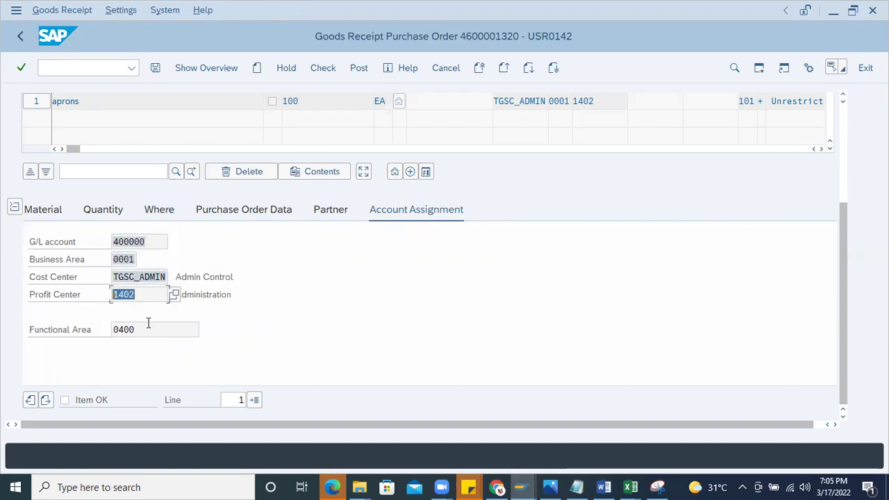
click(149, 329)
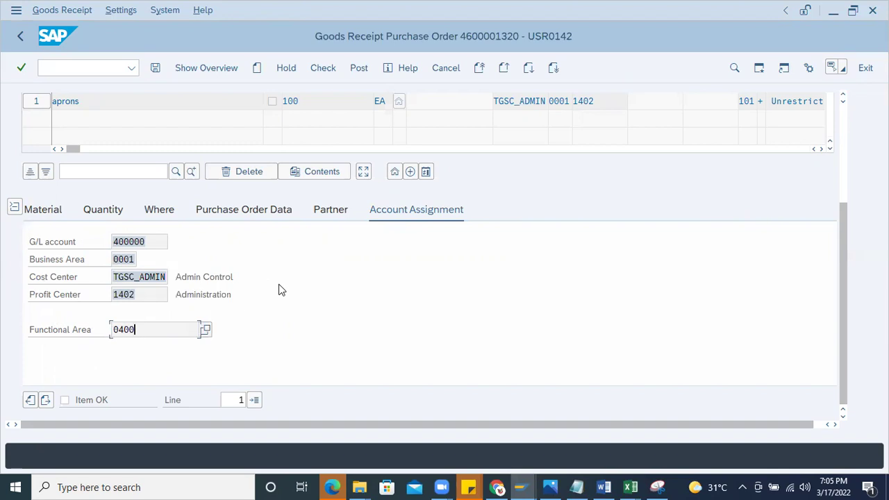
Mark the aprons item as OK, check the goods receipt and post it.
click(71, 400)
click(312, 69)
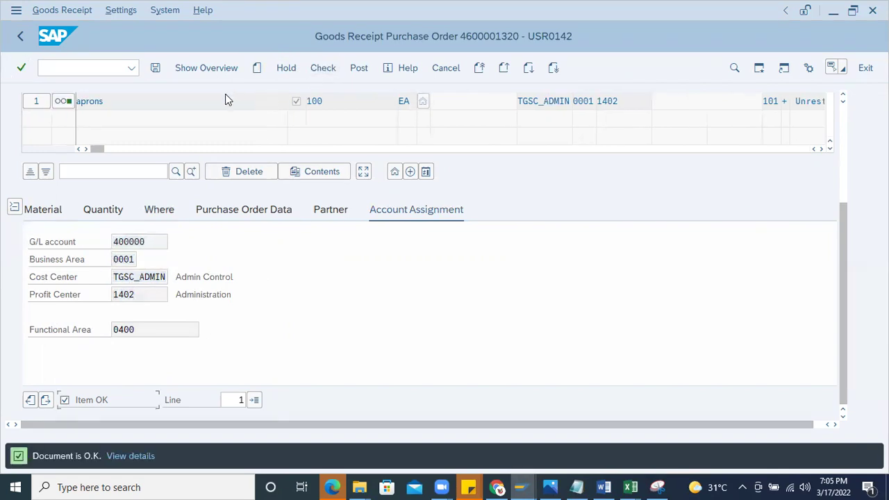
click(359, 68)
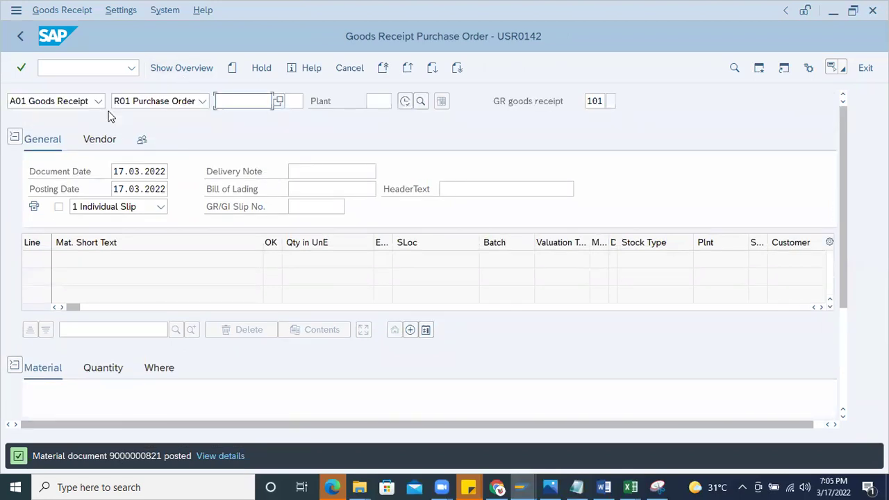
Display the posted aprons material document with A04 Display and reference R02 Material Document, and view its item's purchase order data.
click(97, 100)
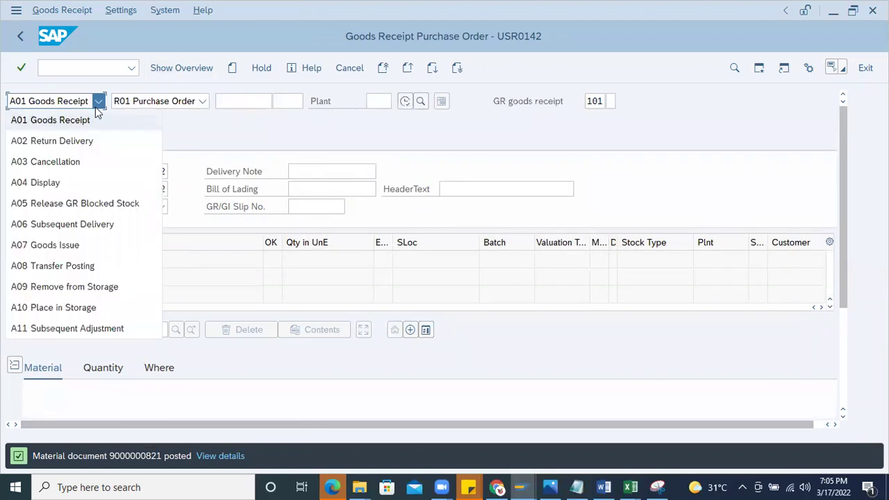
click(61, 180)
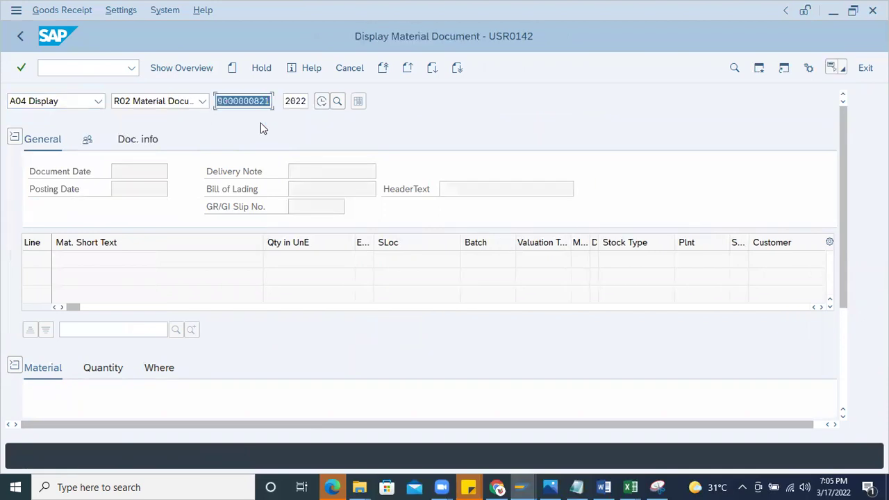
key(Return)
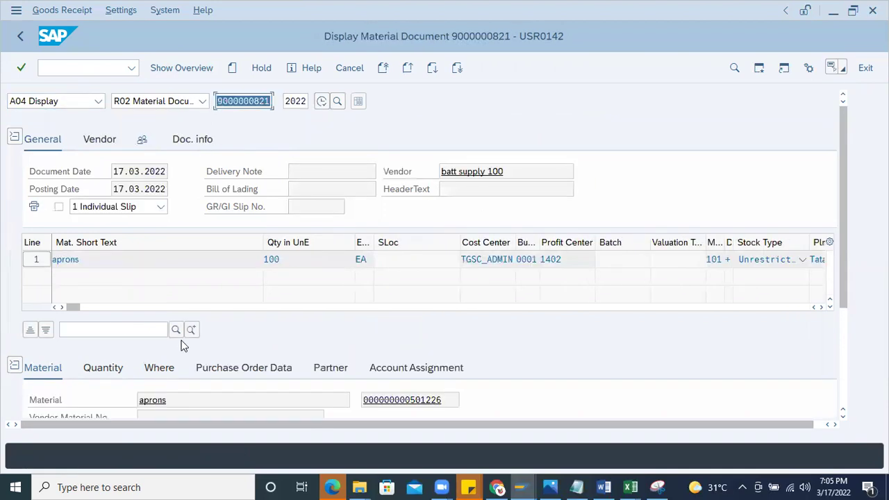
click(229, 368)
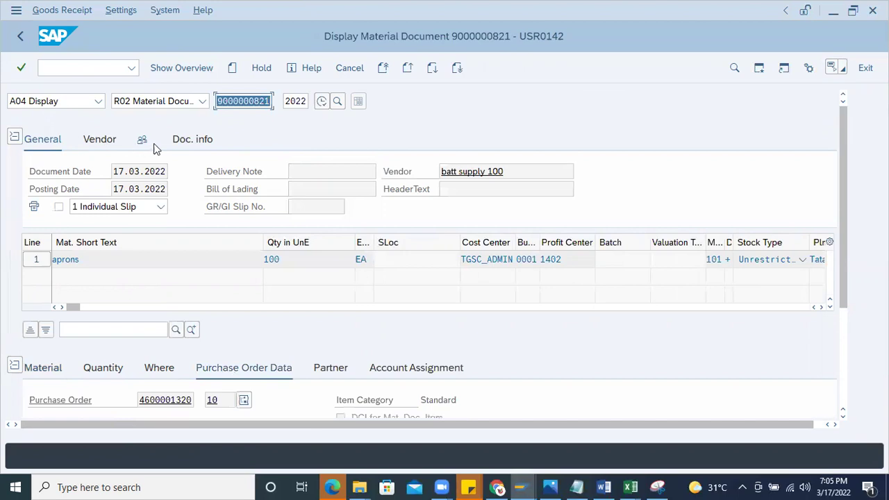
Examine the material document's header information for who entered it, its creation date and time, and its transaction code.
click(190, 138)
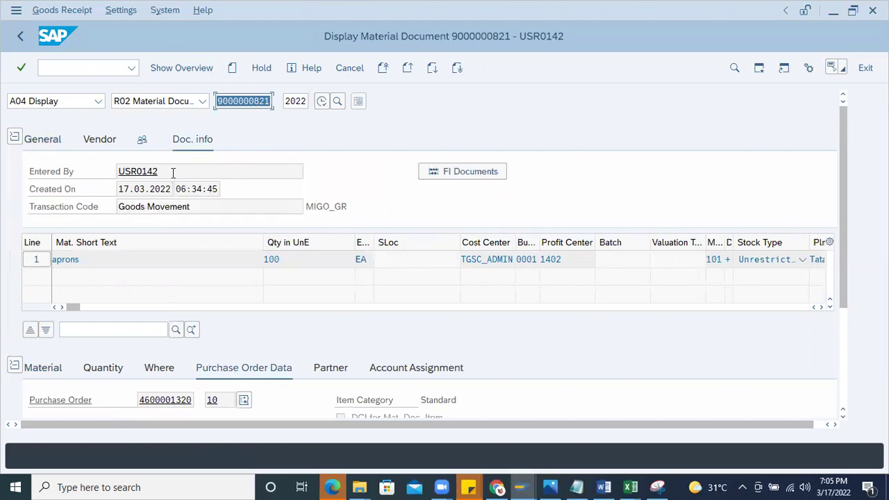
drag(168, 171, 26, 158)
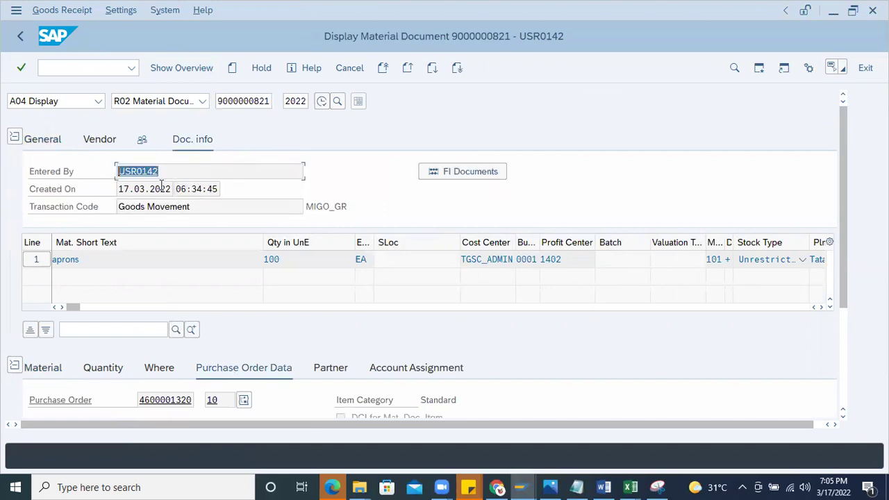
drag(120, 188, 198, 189)
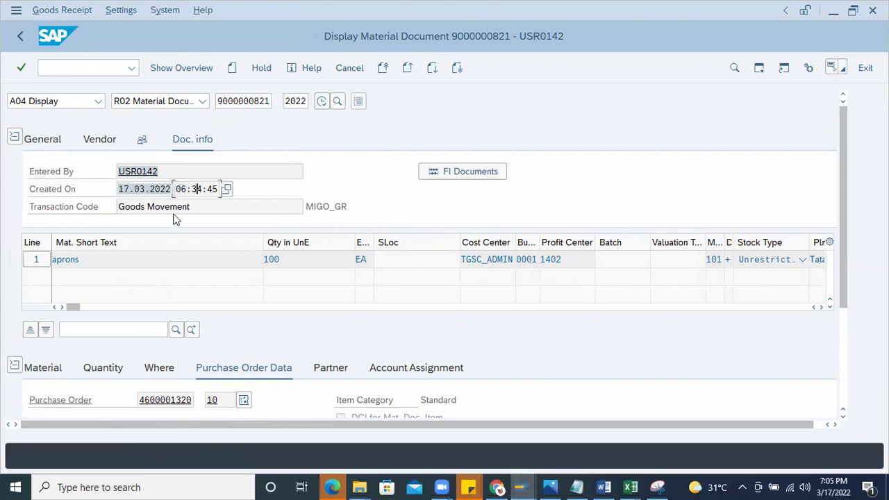
drag(409, 204, 224, 192)
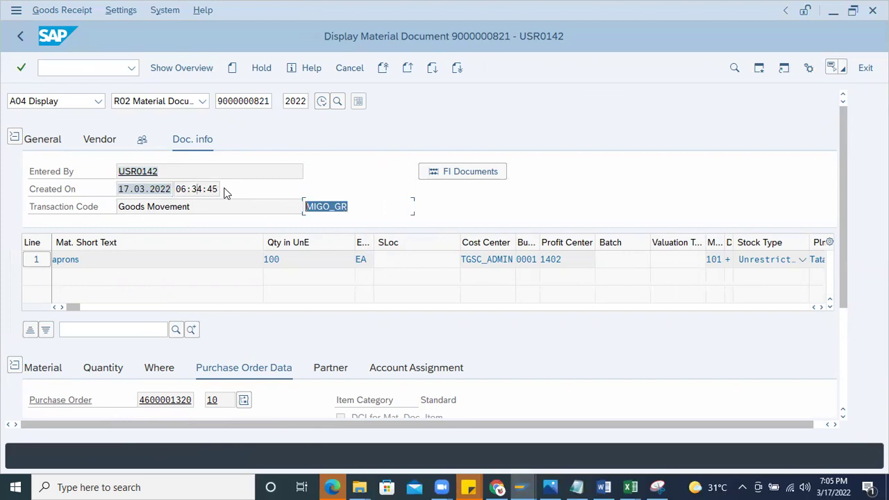
click(355, 207)
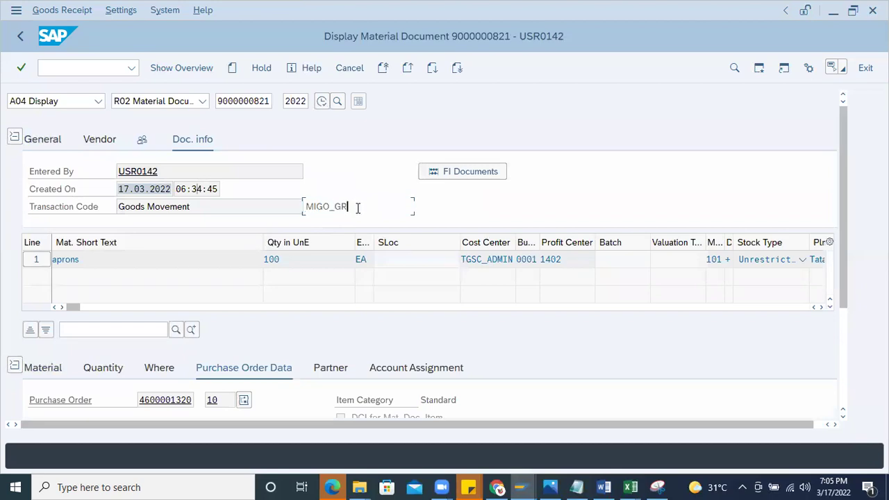
drag(350, 207, 287, 191)
Open the receipt's accounting document from its FI documents and examine the line items' transaction keys, accounts and amounts.
click(470, 174)
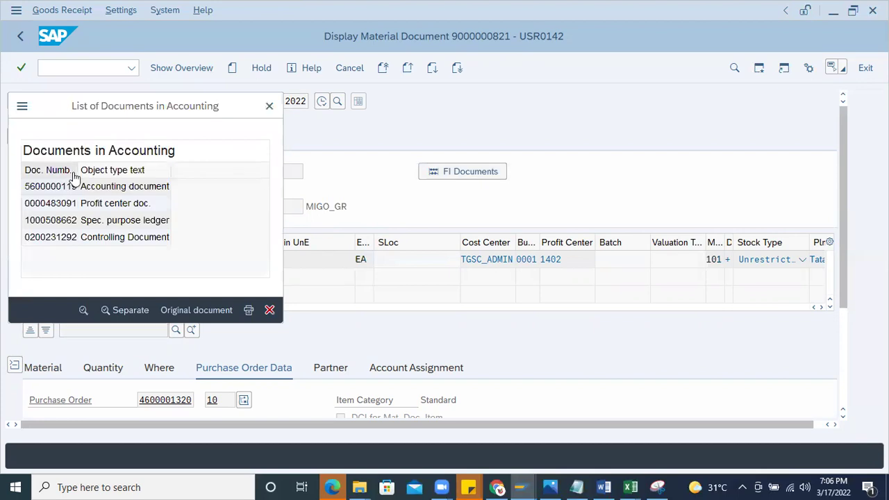
click(95, 191)
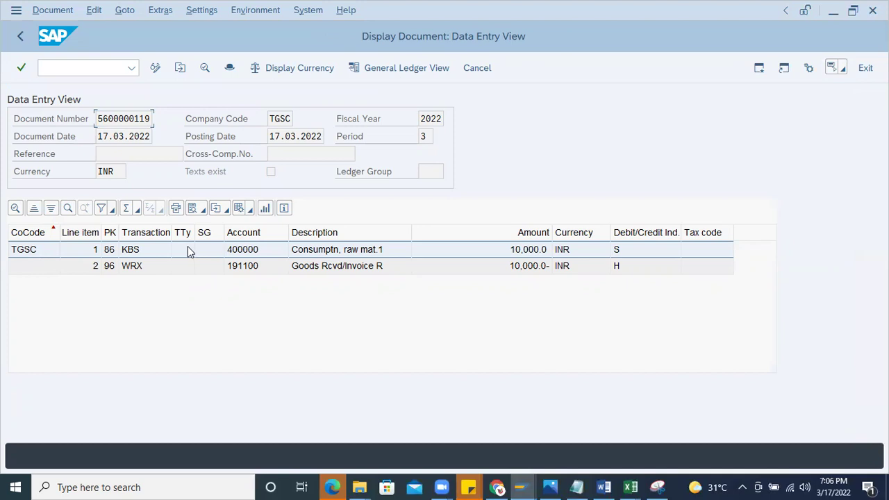
click(141, 248)
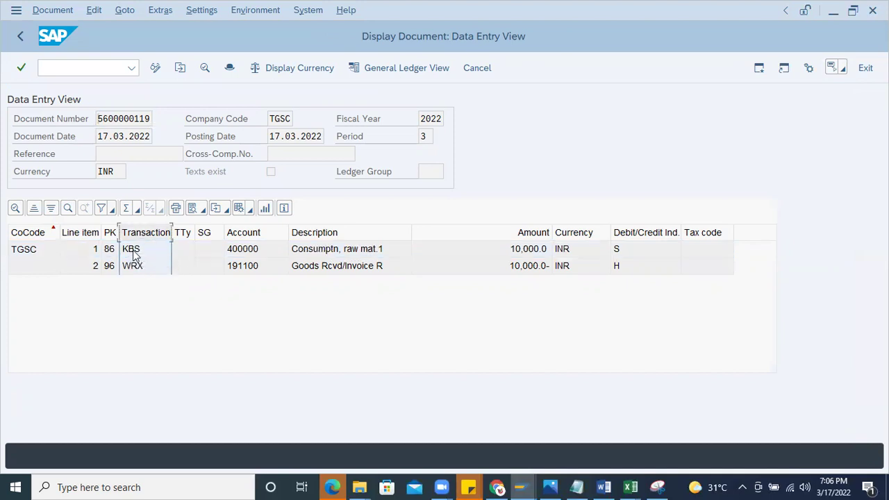
drag(160, 234, 196, 233)
click(157, 264)
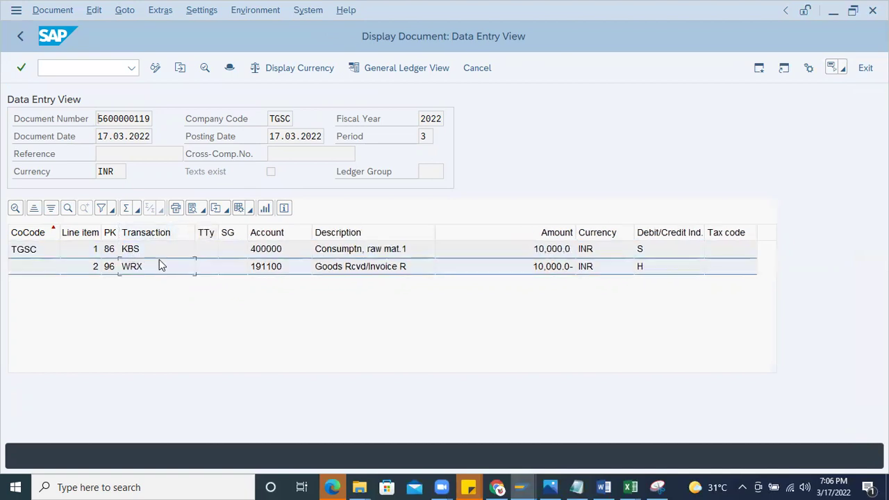
click(157, 250)
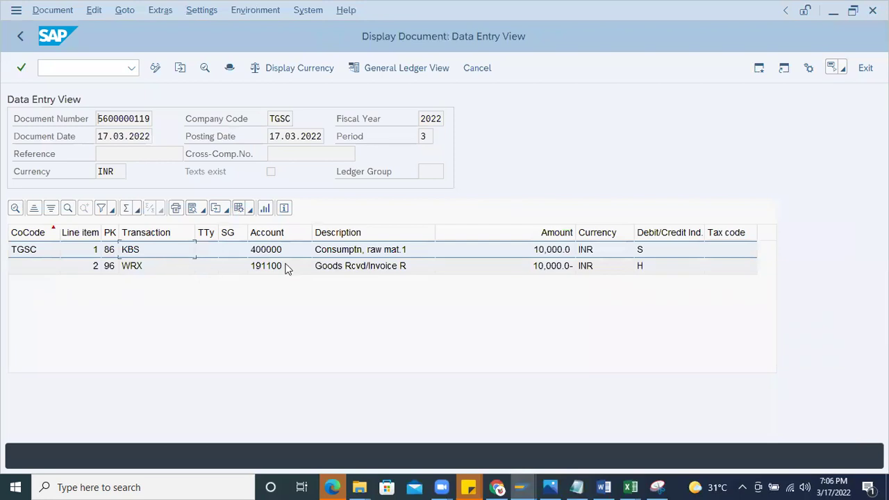
click(321, 252)
click(525, 254)
click(555, 268)
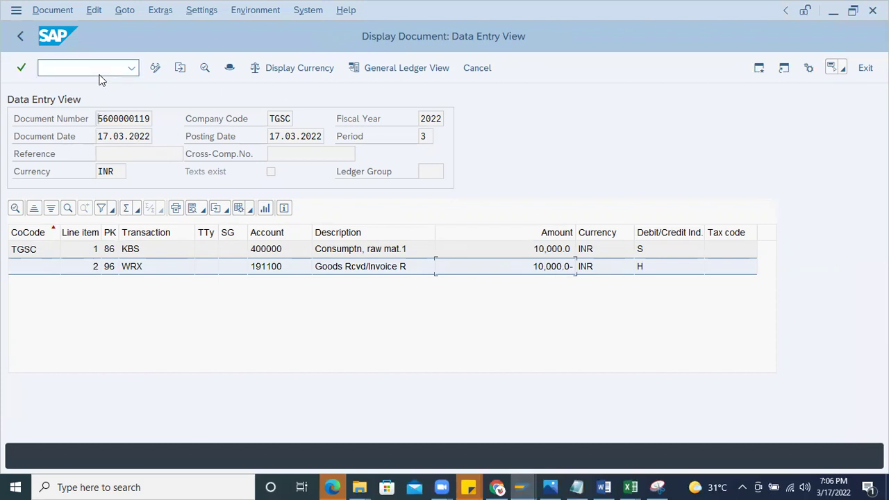
click(20, 36)
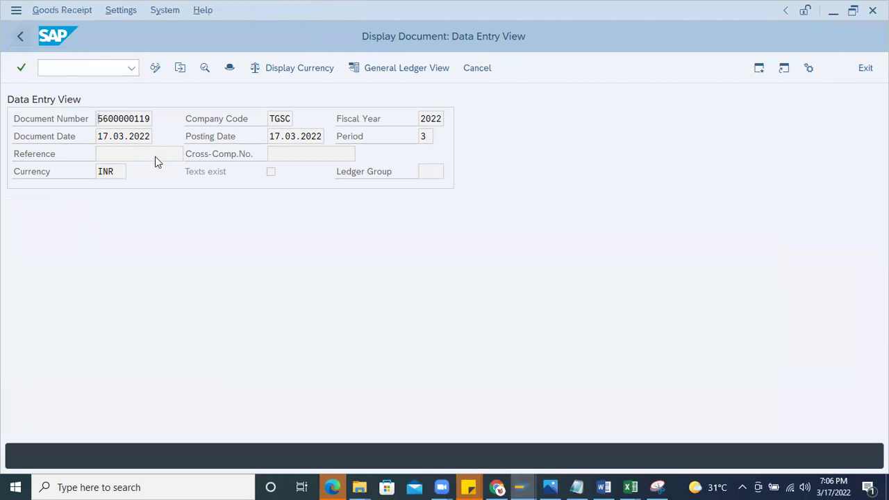
click(269, 105)
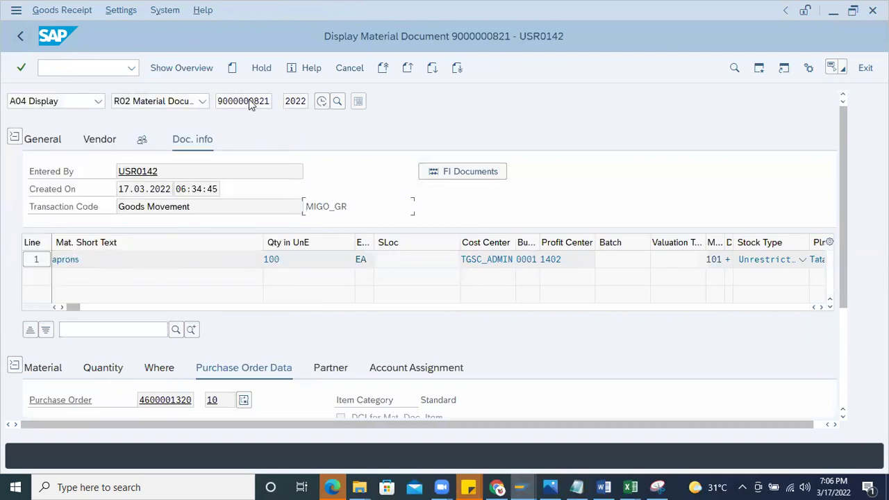
Copy the purchase order number from the material document's item and open the incoming invoice transaction.
double_click(189, 400)
key(ctrl+c)
click(44, 63)
text(/nmigo)
key(Return)
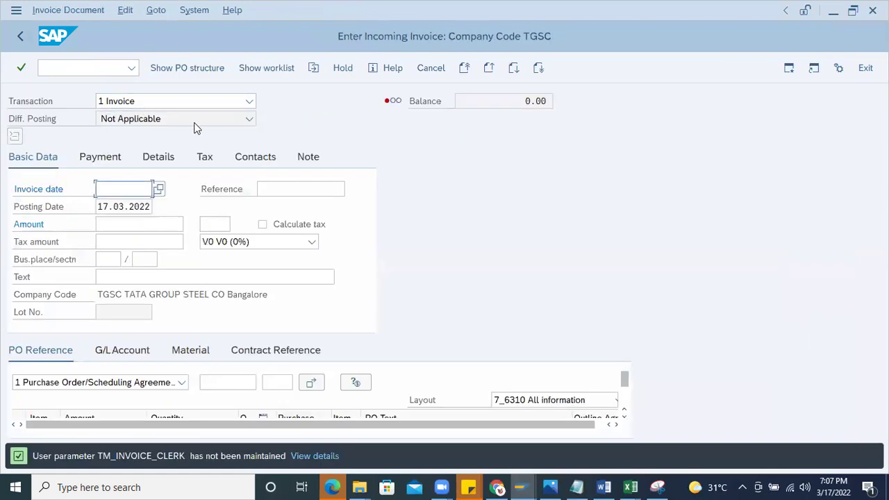
Load the copied purchase order as the invoice reference with the invoice date 17.03.2022.
click(216, 382)
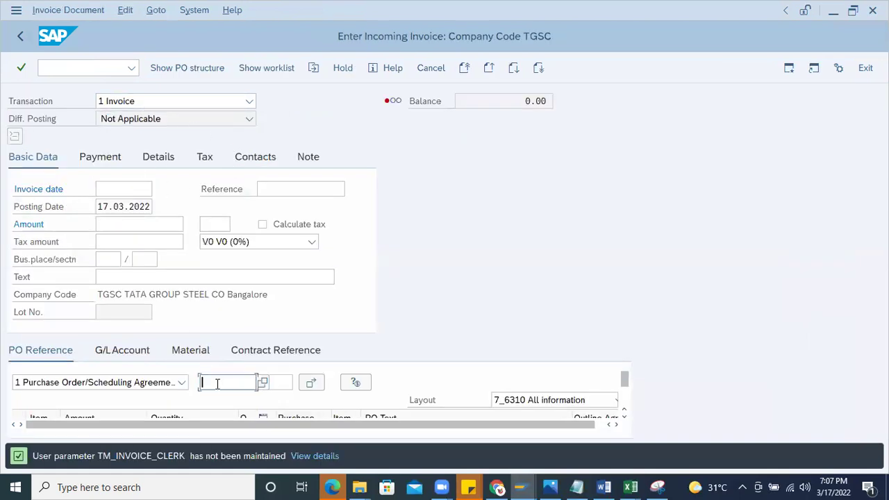
key(ctrl+v)
key(Return)
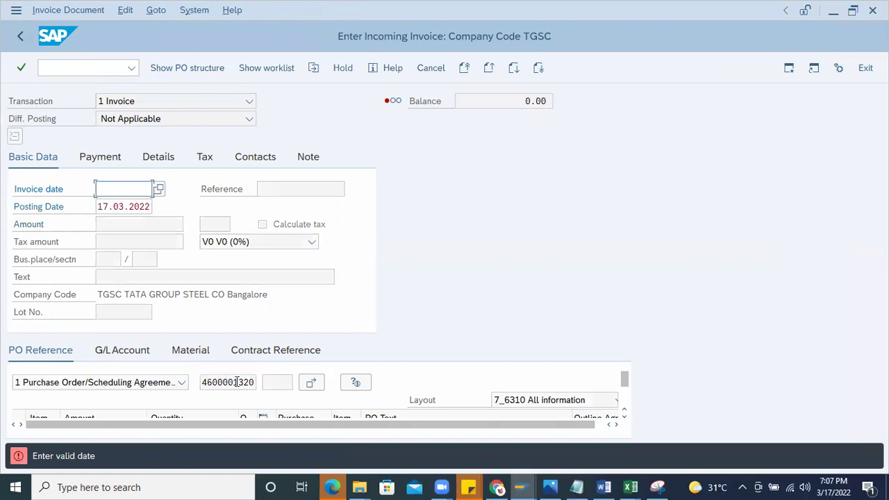
click(98, 229)
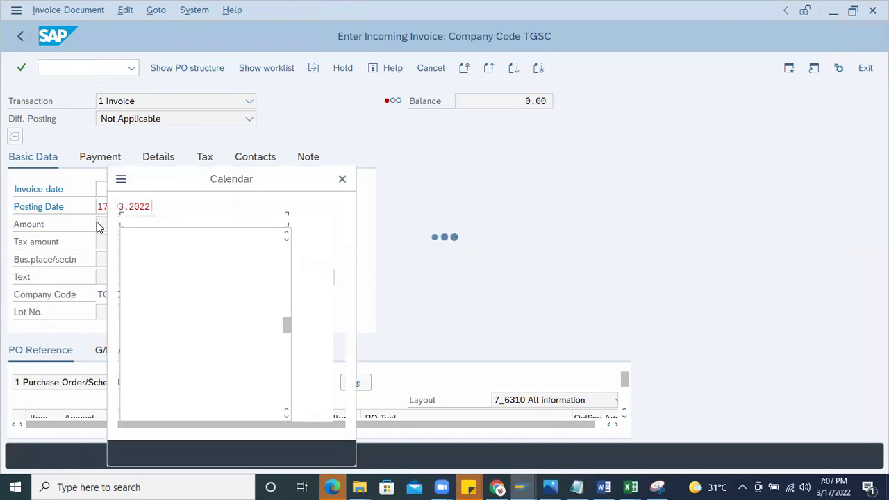
click(215, 319)
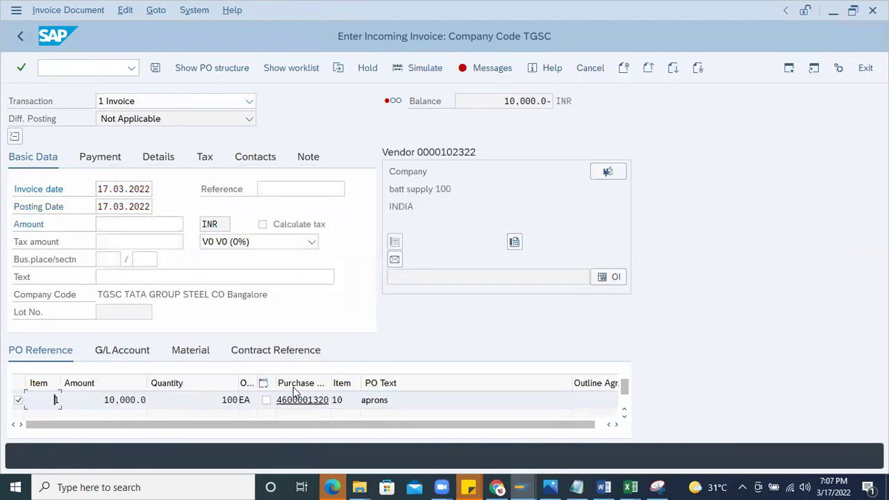
Copy the aprons item's amount into the invoice header so the invoice amount is 10,000.0 INR.
drag(99, 396, 206, 403)
key(ctrl+c)
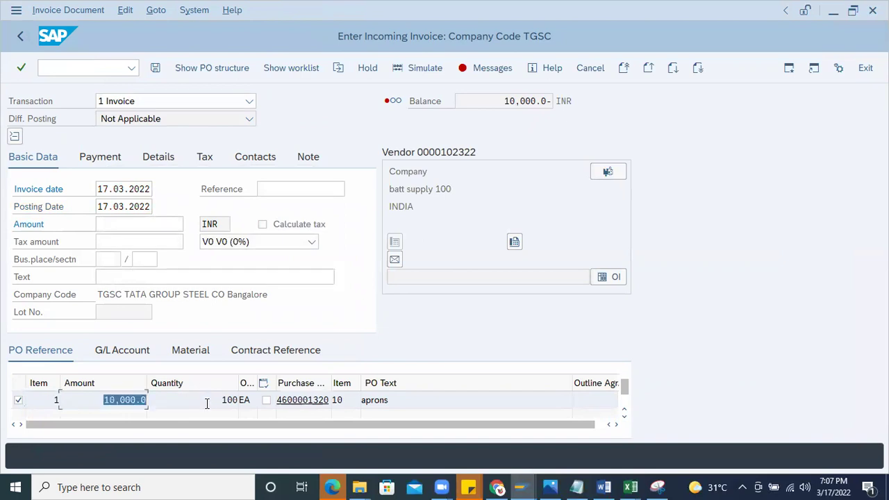
key(End)
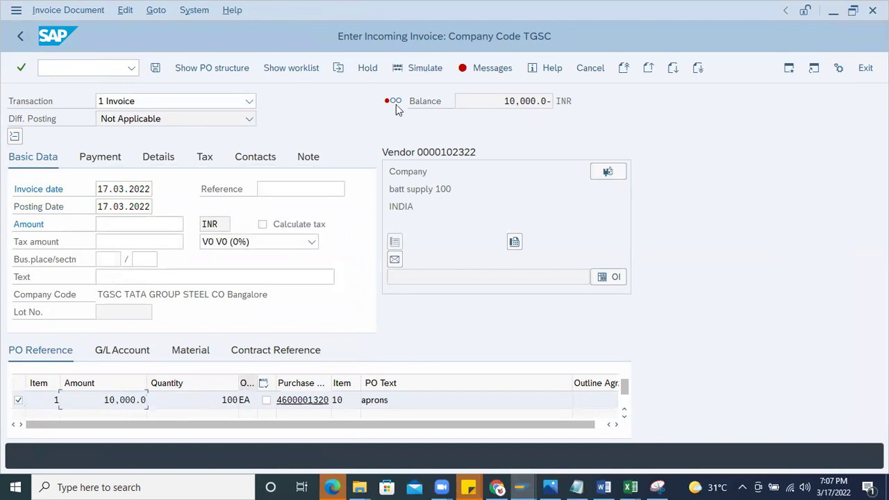
click(118, 227)
key(ctrl+v)
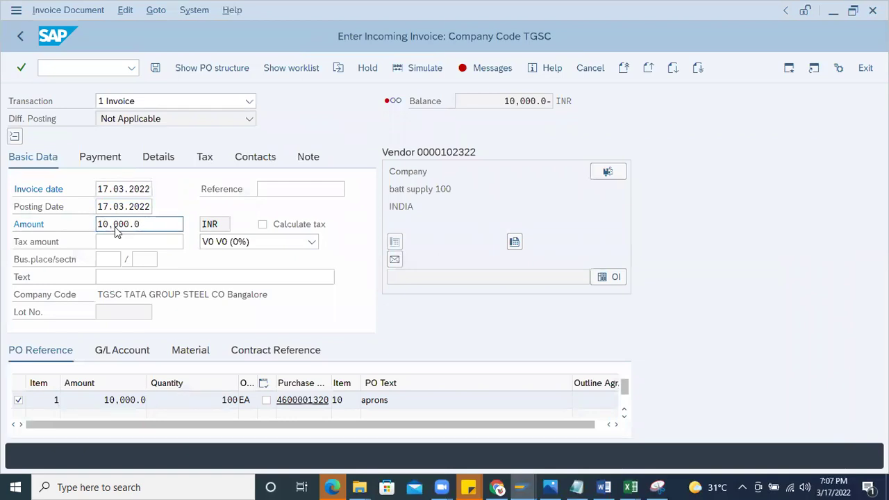
key(Return)
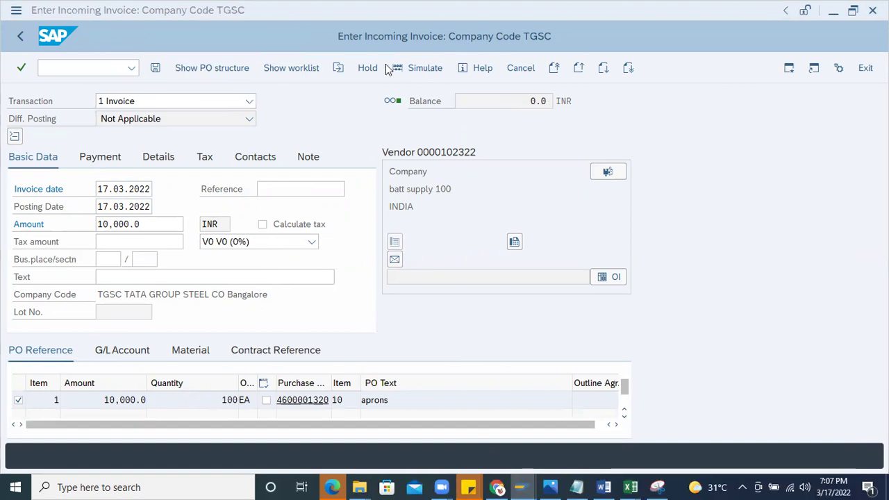
Simulate the invoice posting, widen the account type column and look up the meaning of the vendor line's account type K.
click(406, 70)
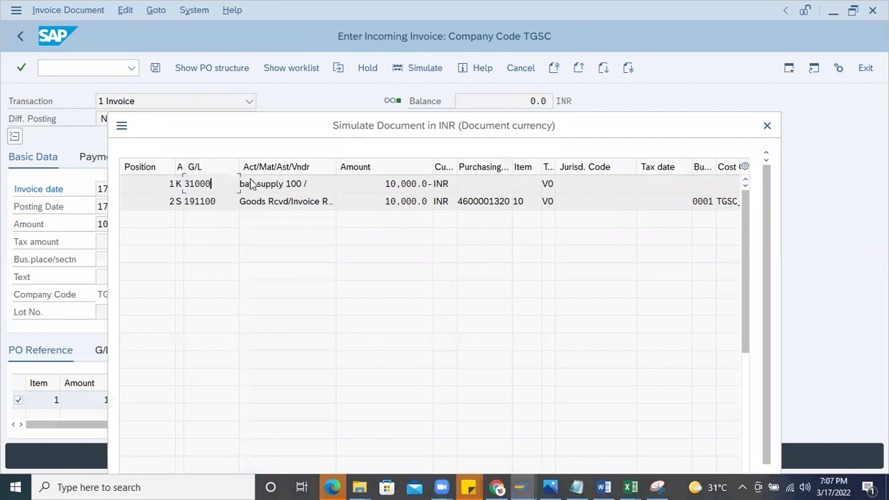
drag(309, 186, 199, 167)
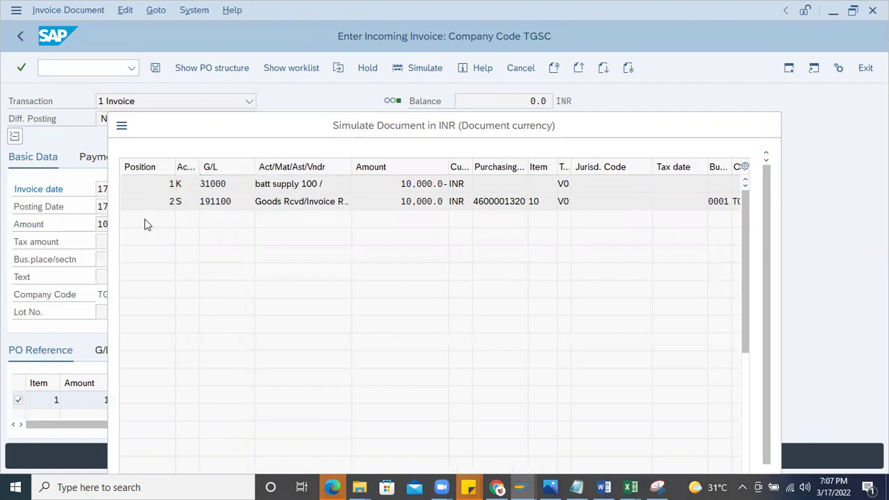
key(F4)
click(138, 115)
drag(188, 60, 229, 61)
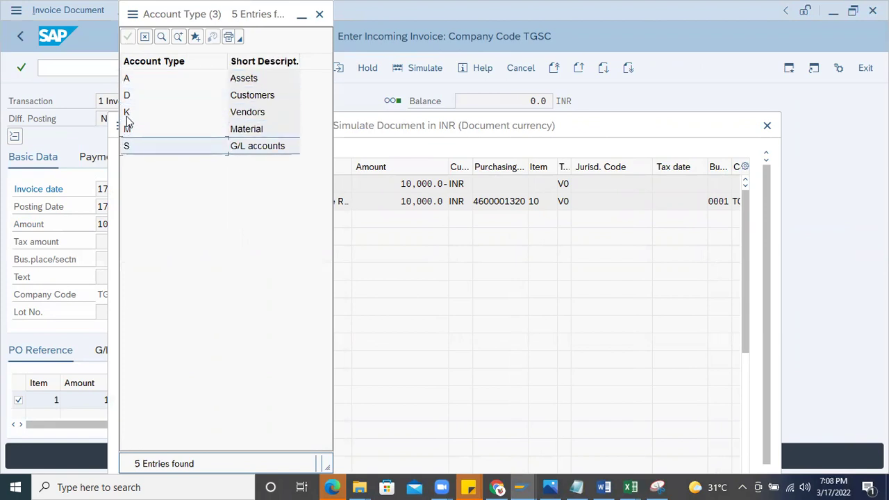
click(320, 14)
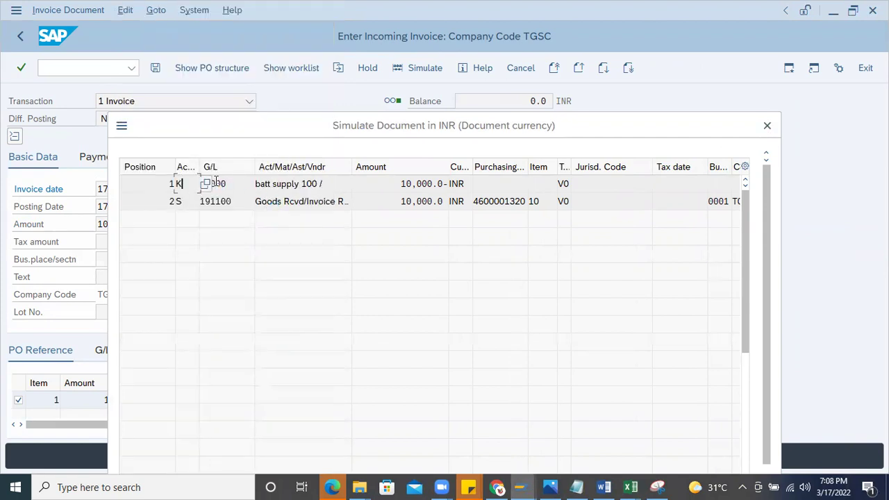
Look up account type S of the second simulated line, then check its amount and widen the currency column.
click(188, 201)
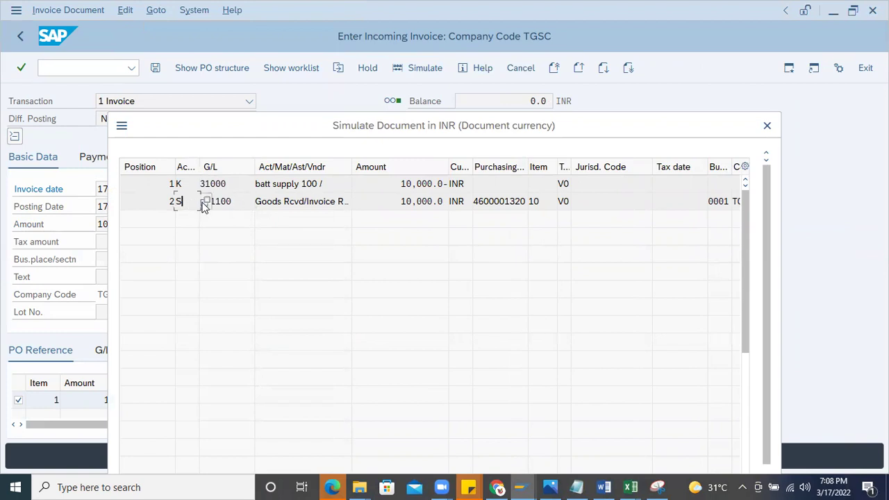
key(F4)
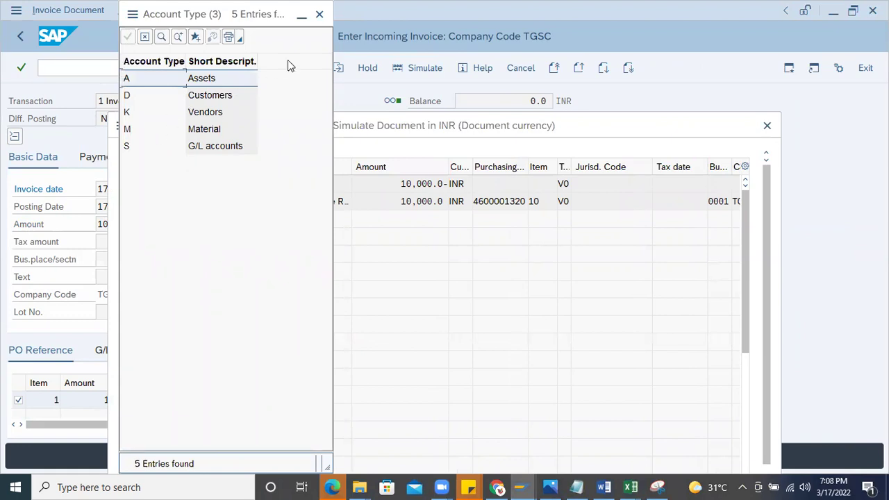
click(320, 15)
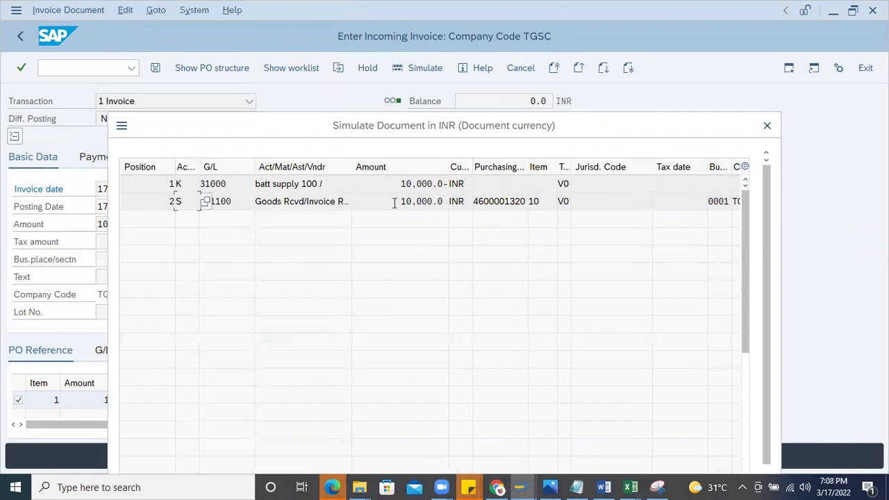
key(Tab)
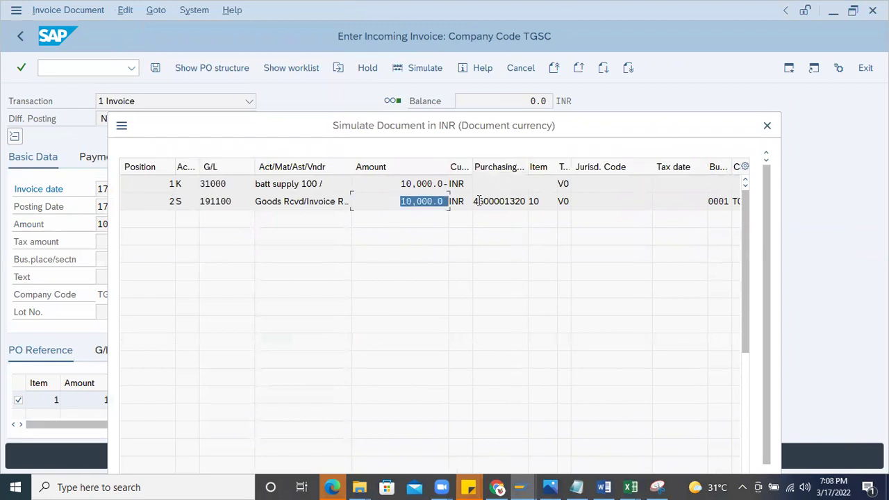
mouse_move(473, 200)
mouse_down()
mouse_move(515, 201)
mouse_move(489, 201)
mouse_up()
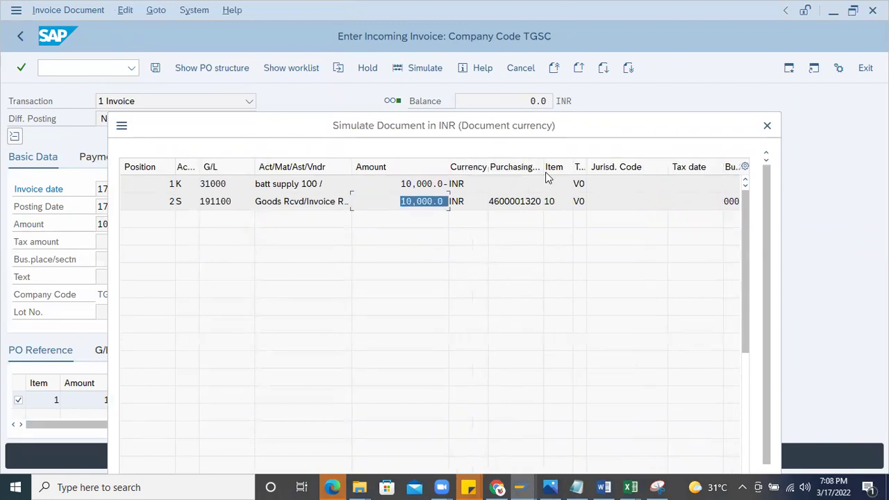
Check the purchasing document and item of the second simulated line, then post the invoice and dismiss the message help.
click(490, 183)
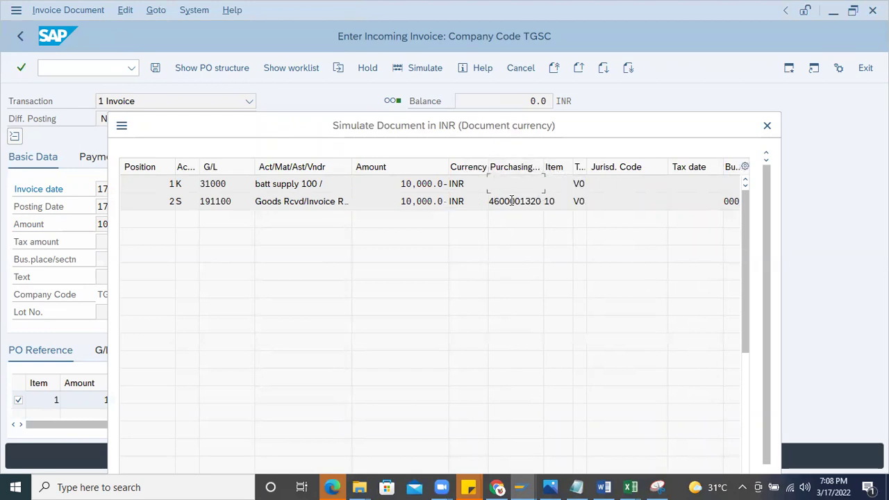
drag(491, 202, 582, 219)
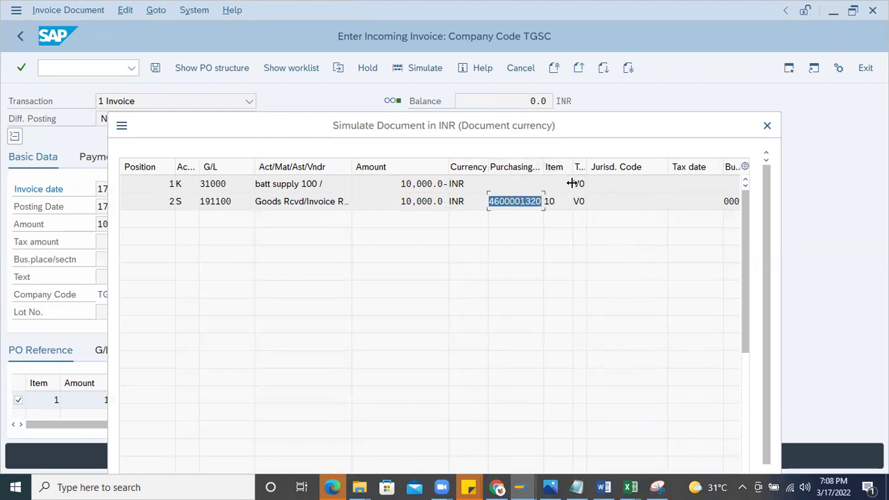
double_click(560, 201)
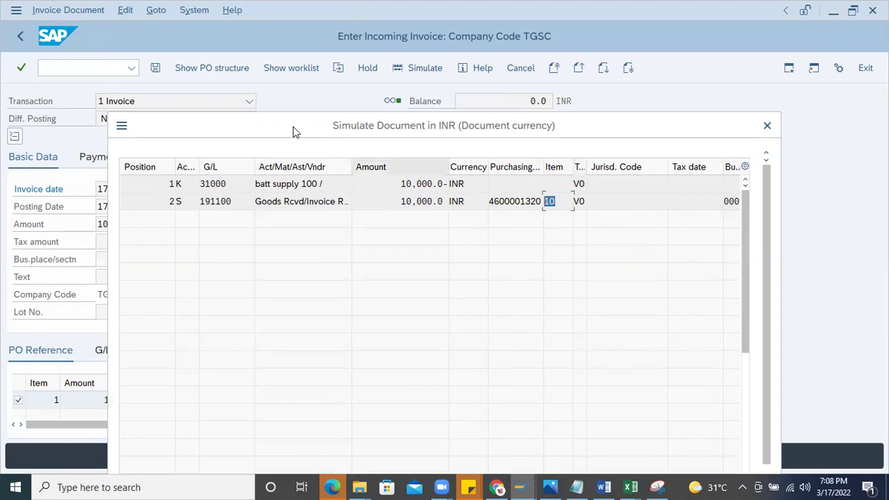
drag(291, 131, 266, 61)
click(713, 470)
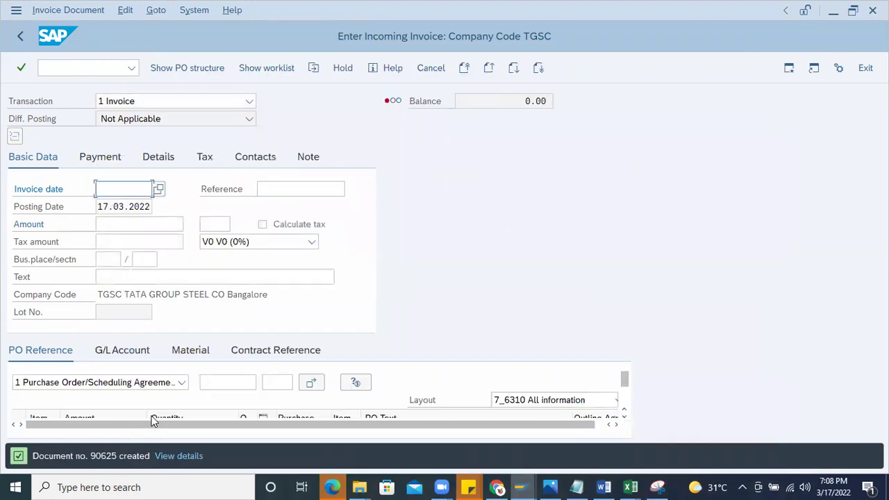
double_click(104, 455)
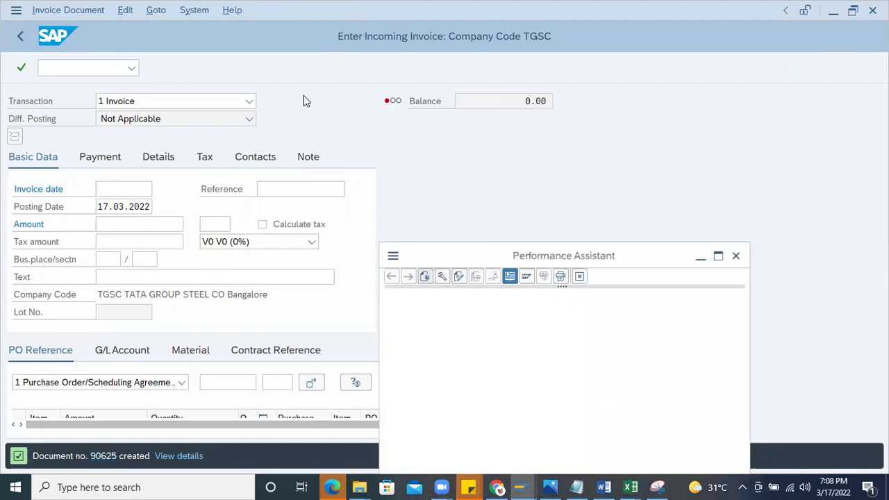
click(735, 257)
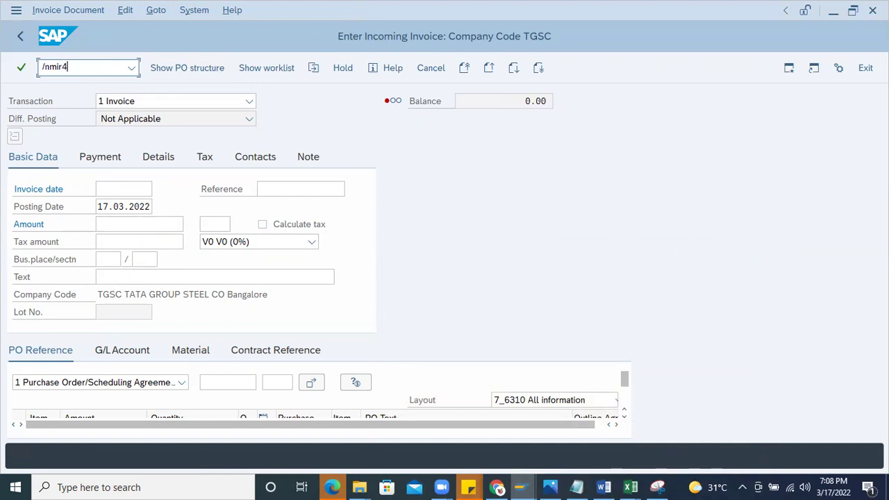
Open the posted invoice's accounting document through transaction MIR4 and check its vendor line and goods receipt/invoice receipt line.
key(Return)
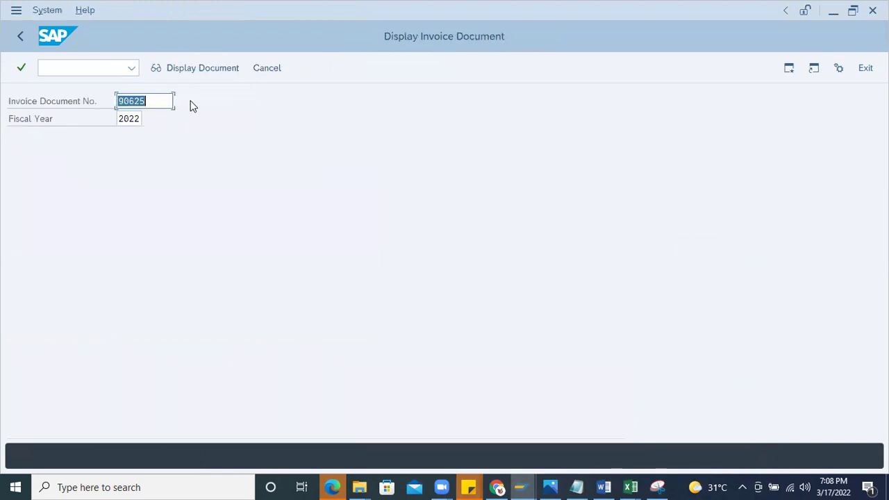
key(Return)
click(268, 69)
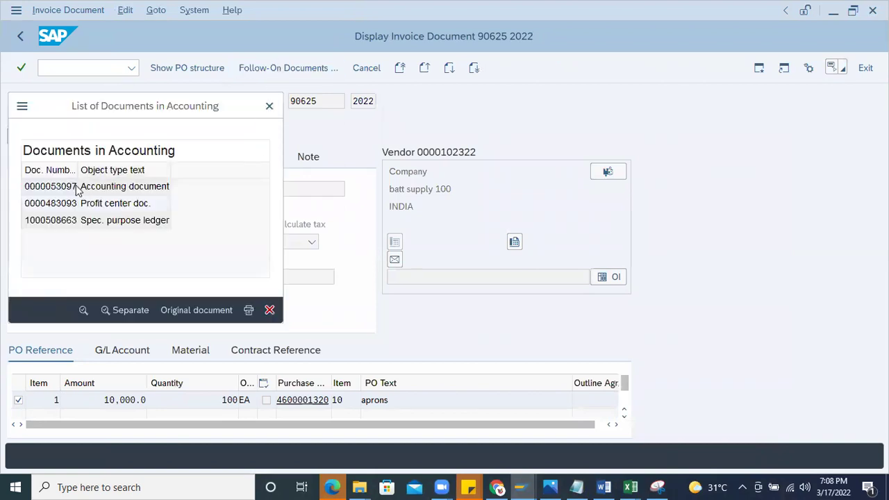
double_click(63, 192)
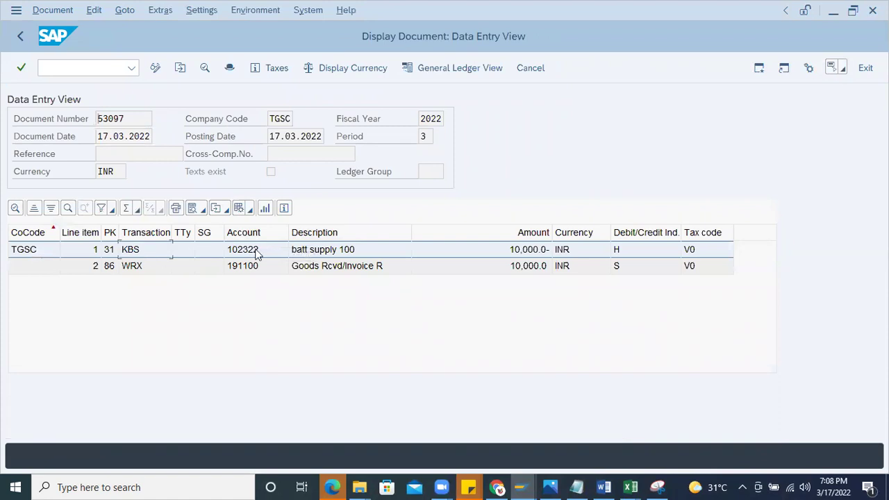
click(312, 254)
click(502, 252)
click(339, 268)
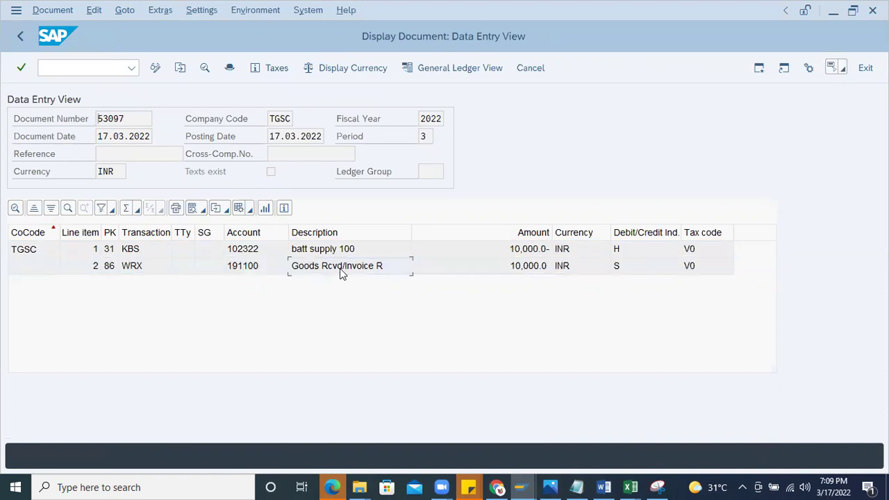
click(259, 249)
Open a separate session and display the aprons purchase order with transaction ME23N.
click(82, 70)
text(/n)
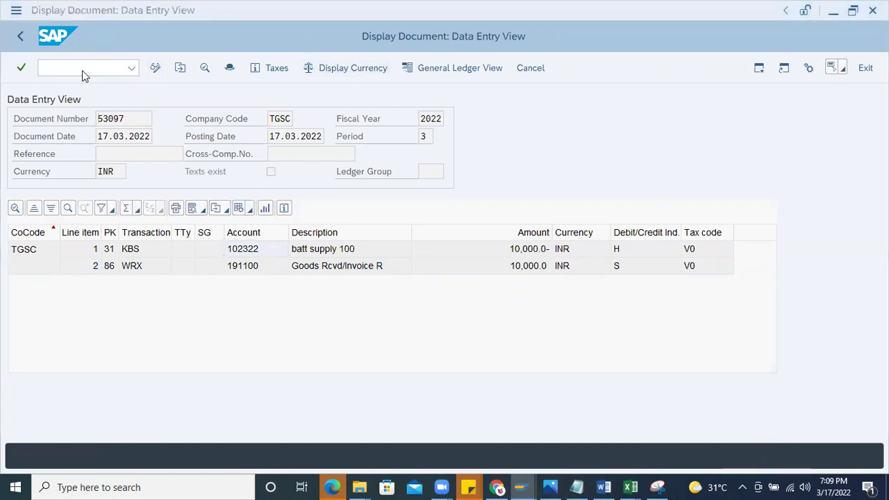
key(Return)
text(me)
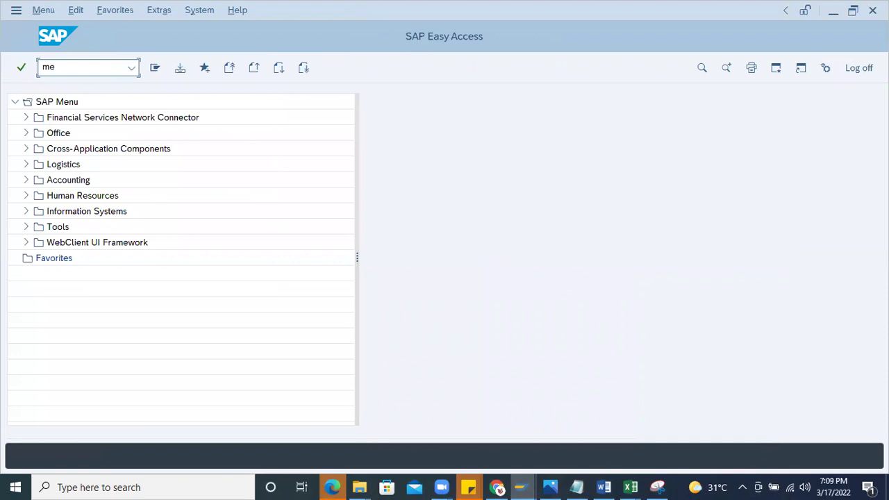
text(23n)
key(Return)
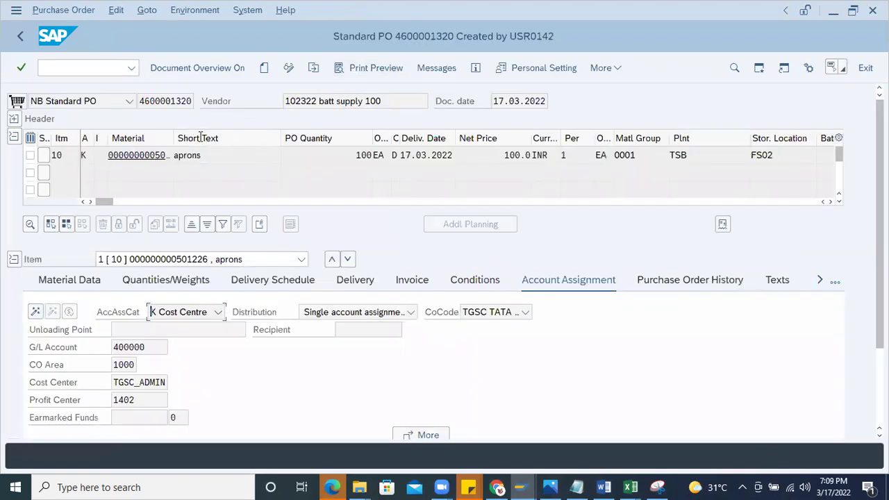
Check the invoice receipt in the item's purchase order history and compare the order's vendor with the invoice's accounting document.
click(685, 281)
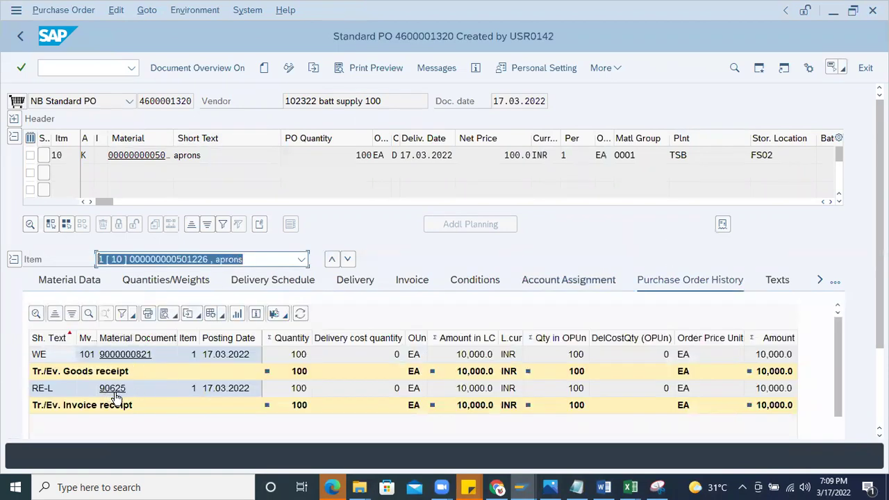
click(306, 390)
click(462, 391)
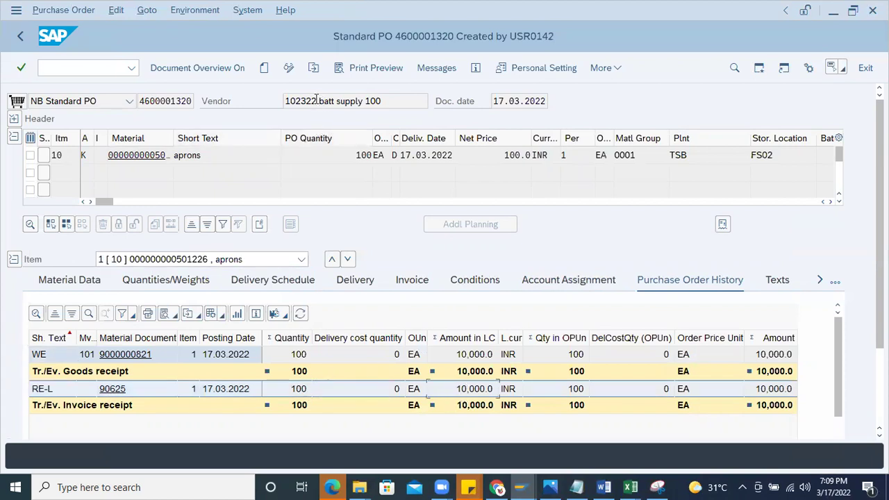
drag(316, 99, 253, 96)
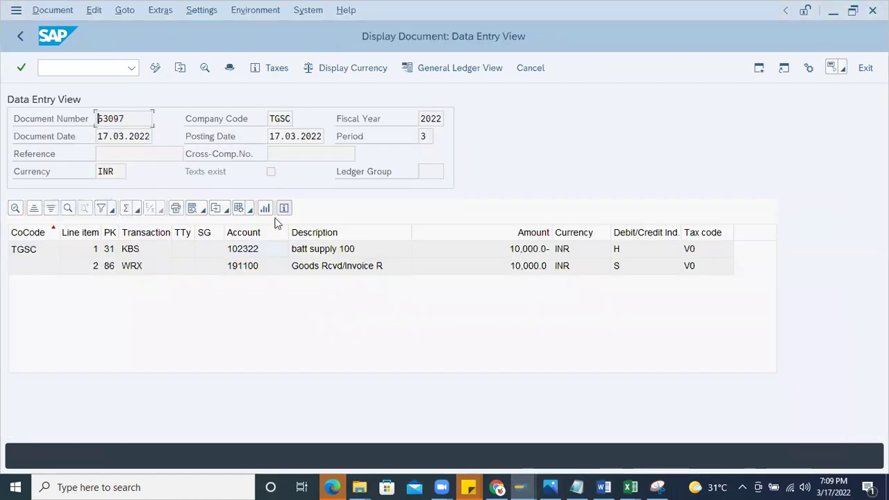
click(256, 251)
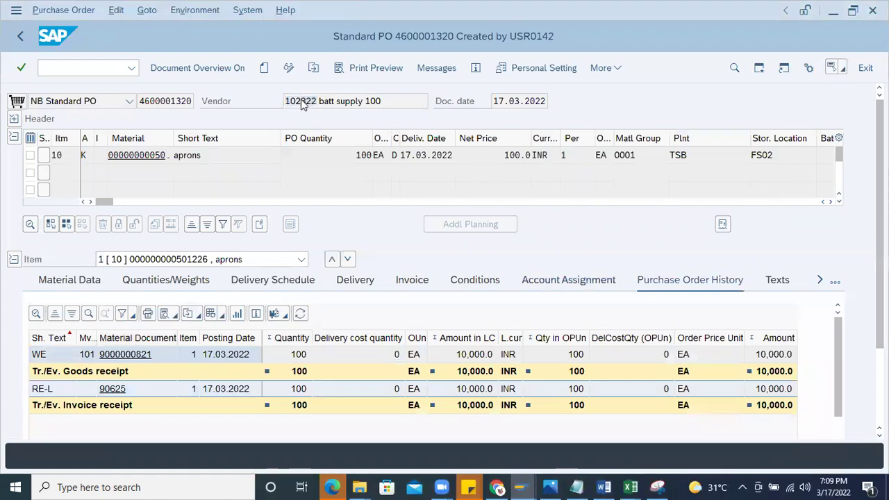
Open the vendor master from the purchase order, page through its address and purchasing data, and cancel the exit prompt.
double_click(302, 102)
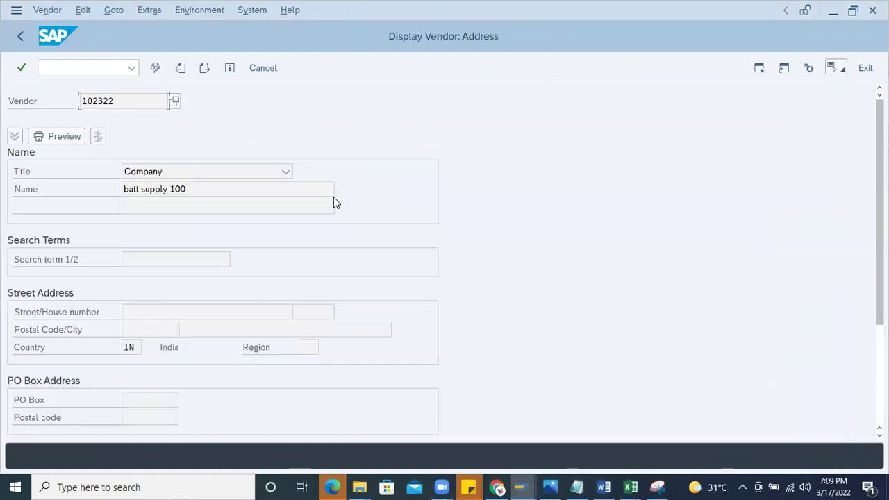
key(Return)
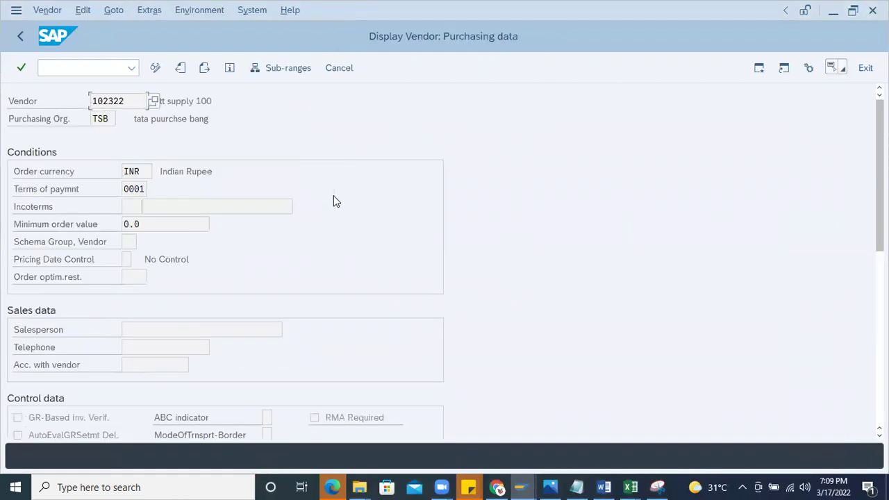
key(Return)
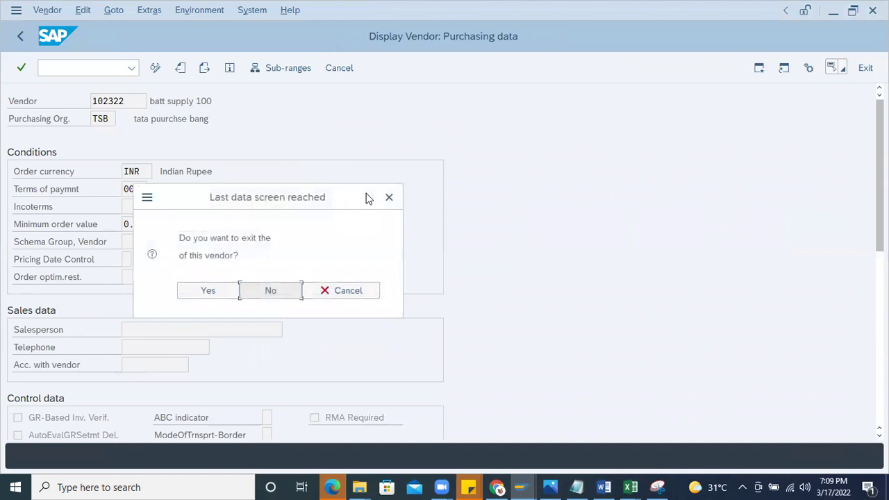
click(388, 197)
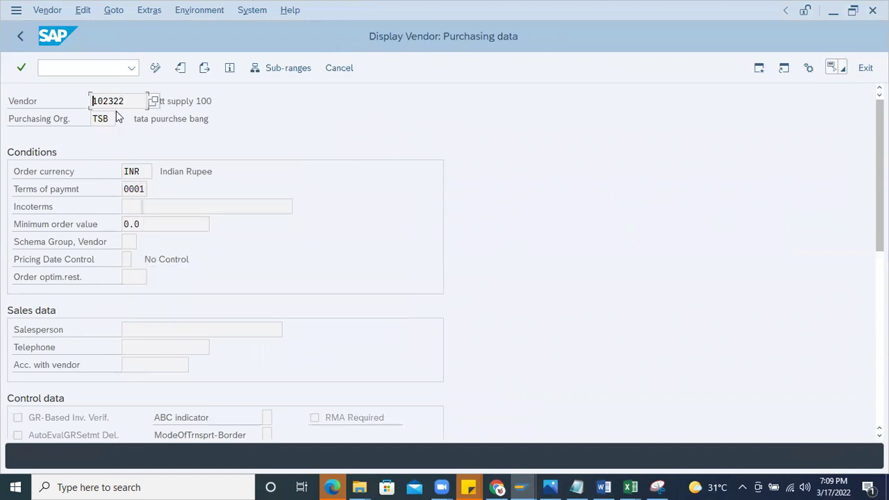
Display the same vendor with transaction XK03, selecting all general, company code and purchasing organization data views.
drag(126, 100, 38, 91)
click(54, 65)
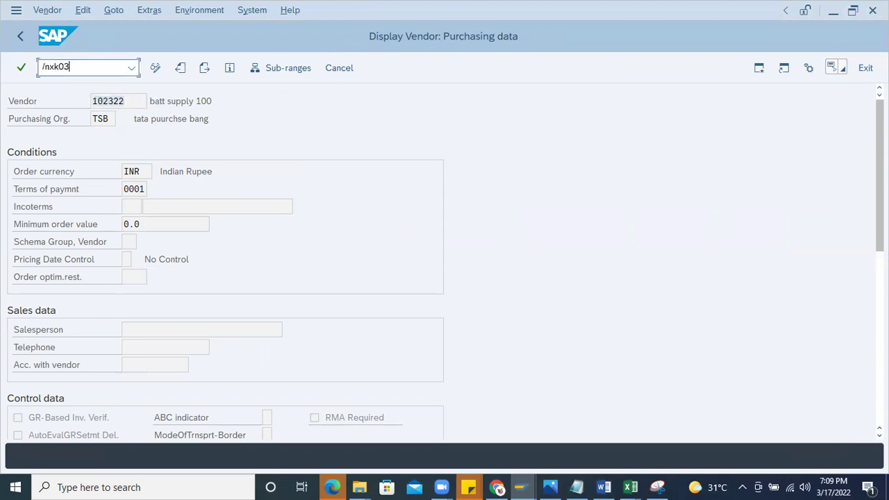
key(Return)
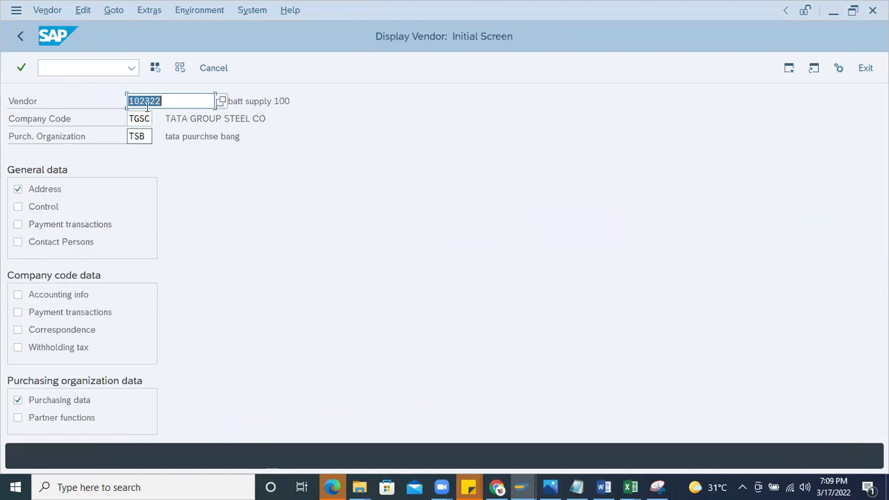
click(180, 67)
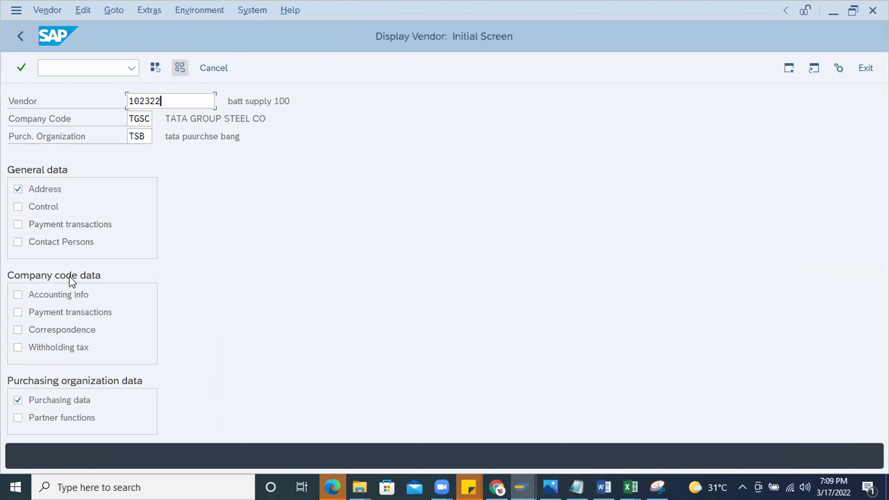
click(155, 68)
key(Return)
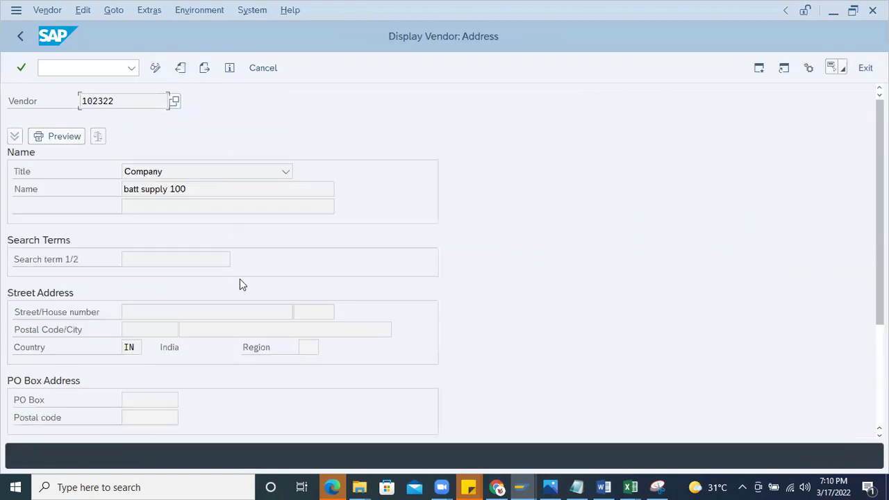
Page through the vendor record to the accounting information and check the reconciliation account.
key(Return)
key(Return)
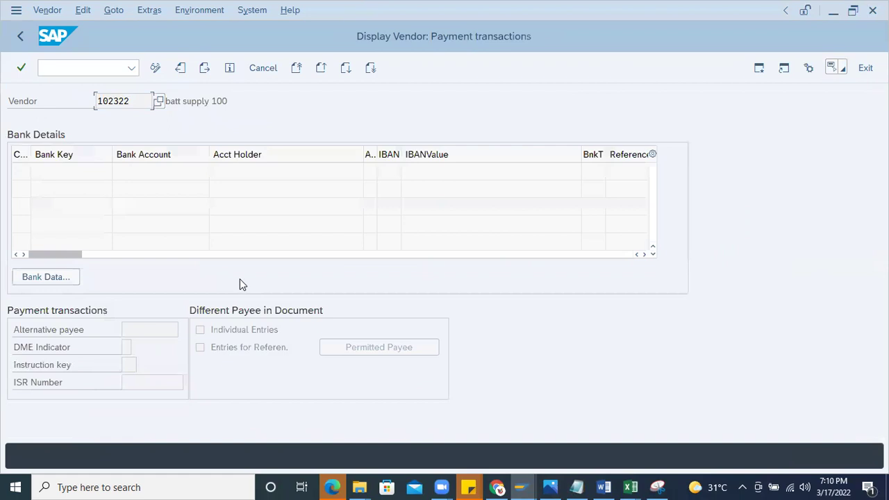
key(Return)
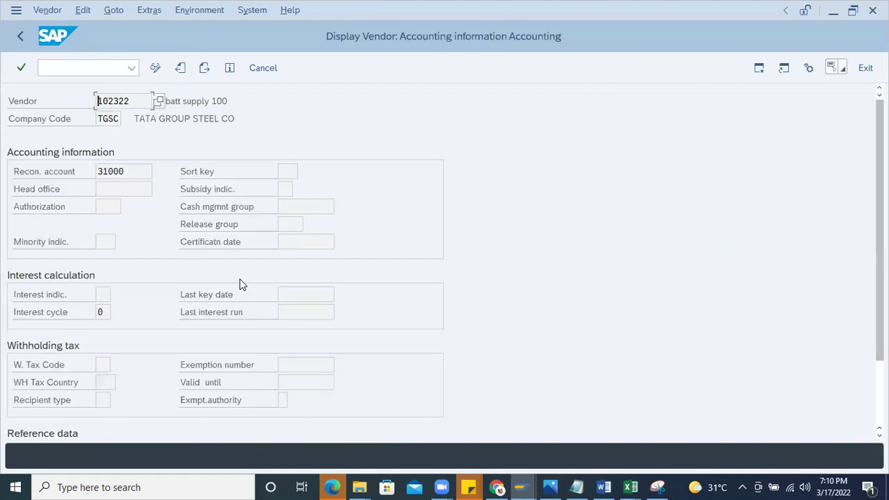
double_click(132, 171)
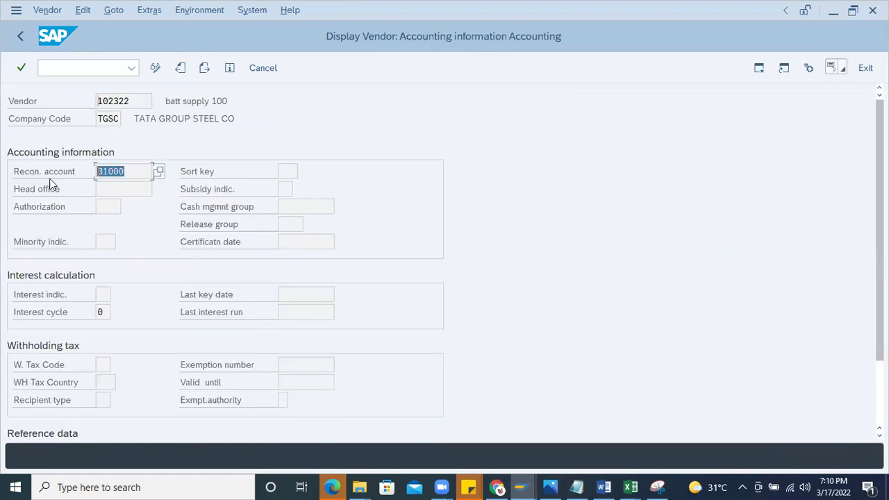
click(111, 174)
drag(130, 173, 37, 174)
Leave the invoice's accounting document and its document list, and display the aprons purchase order again.
key(F3)
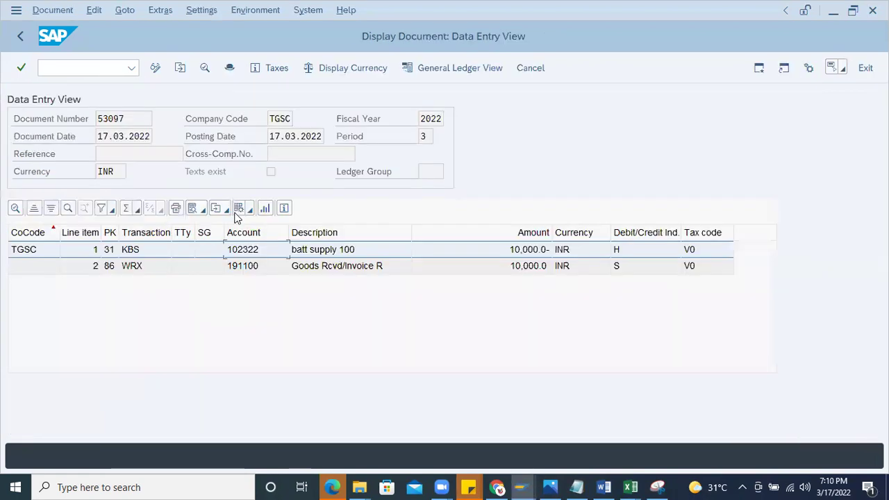
click(20, 35)
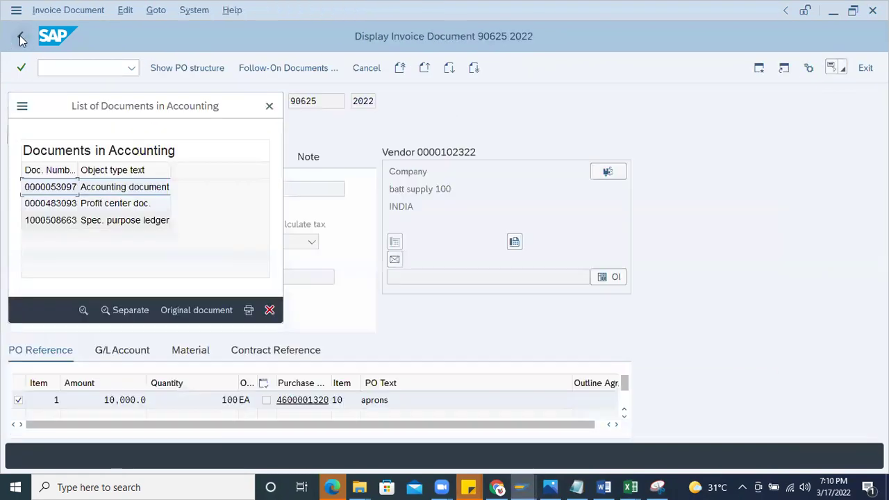
click(267, 104)
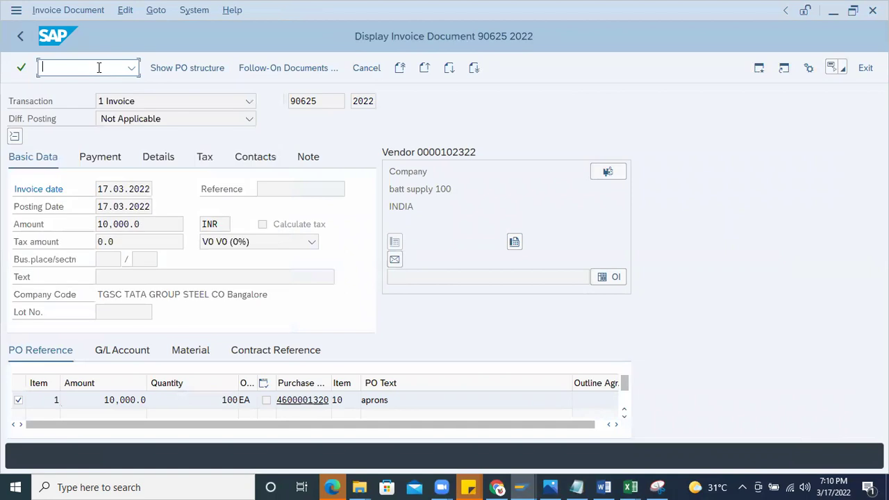
key(Return)
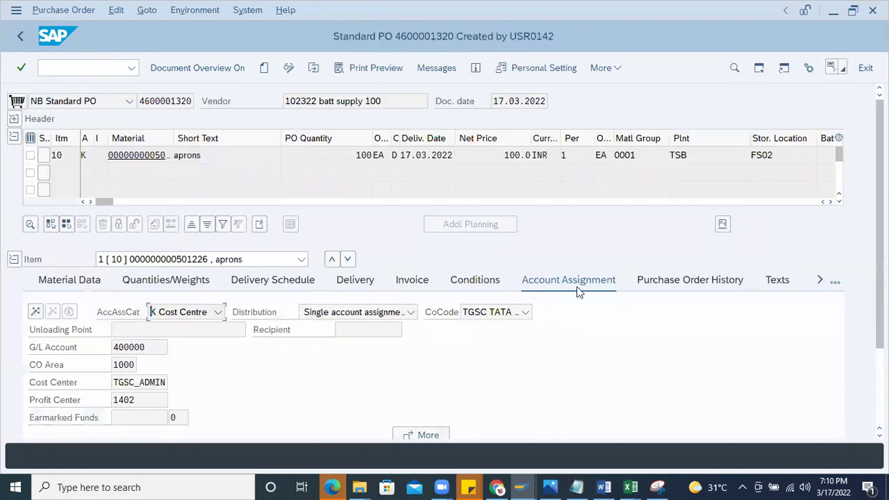
Open the goods receipt's material document from the purchase order history and display its accounting document.
click(667, 285)
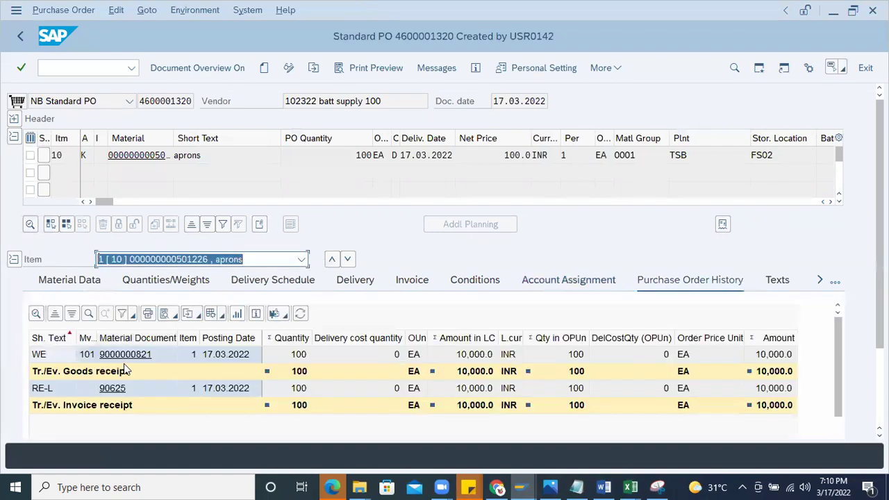
click(120, 356)
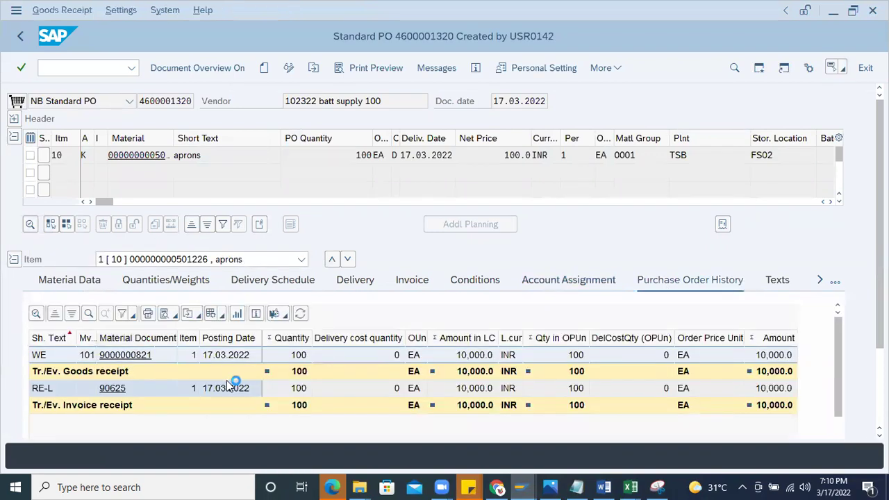
click(469, 179)
double_click(72, 188)
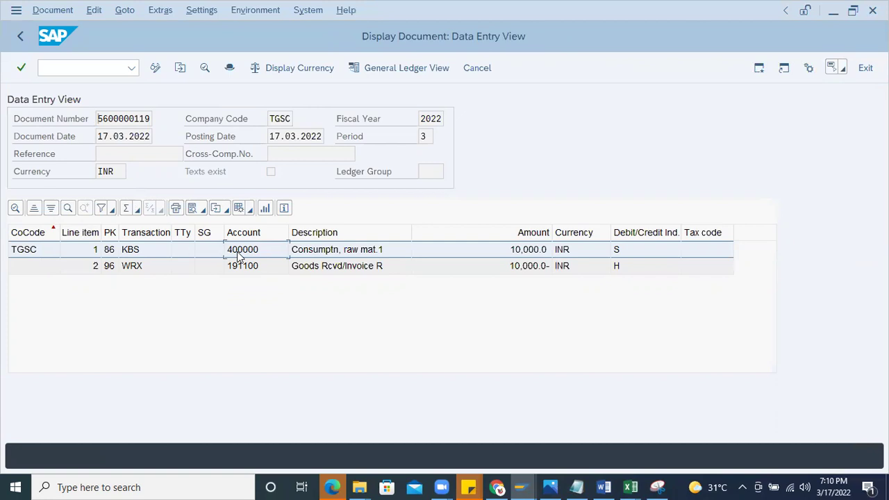
Examine the Goods Rcvd/Invoice R line item's account and description in the goods receipt's accounting document.
click(253, 270)
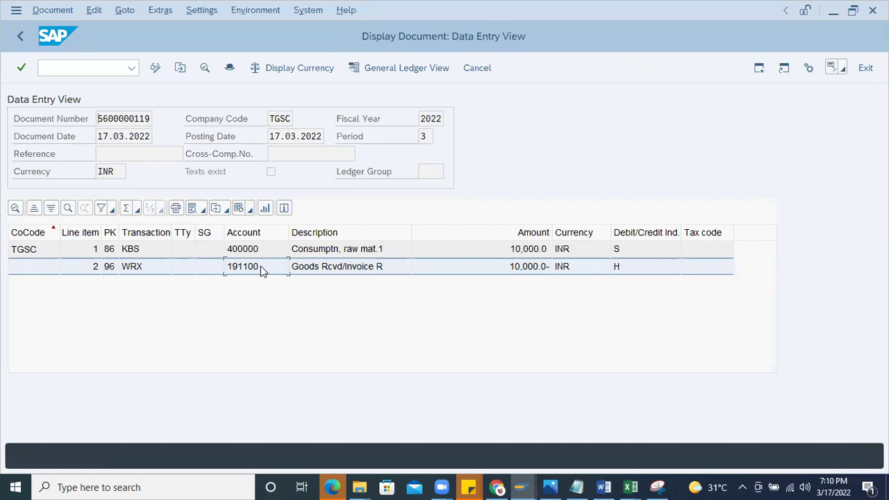
click(169, 271)
click(312, 270)
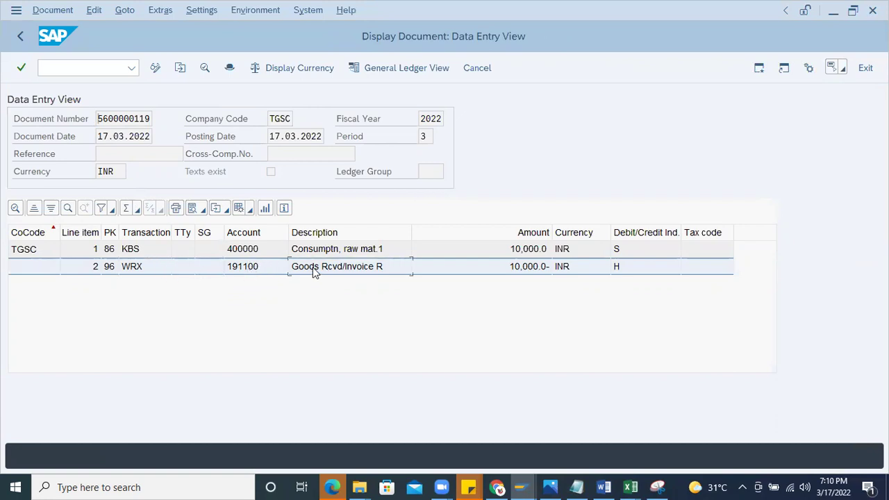
Check the reconciliation account in the vendor's accounting information, and return to the vendor display's initial screen.
click(19, 38)
click(129, 171)
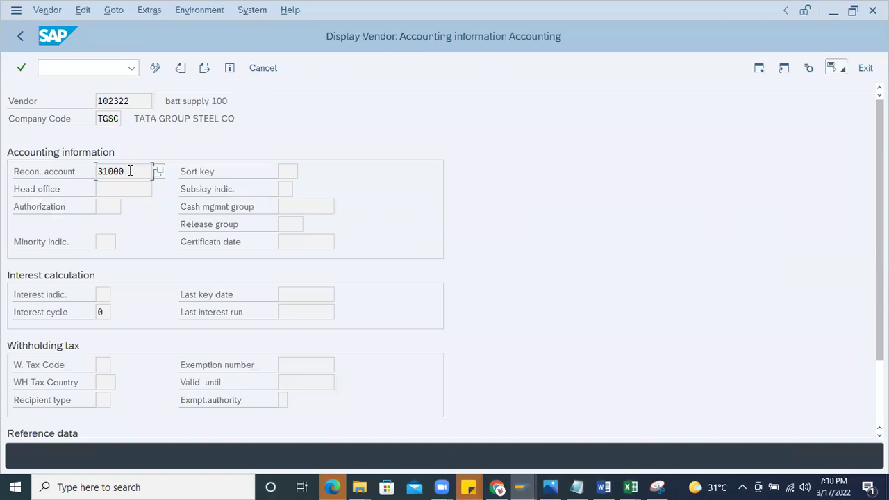
drag(132, 173, 58, 158)
click(21, 36)
click(38, 65)
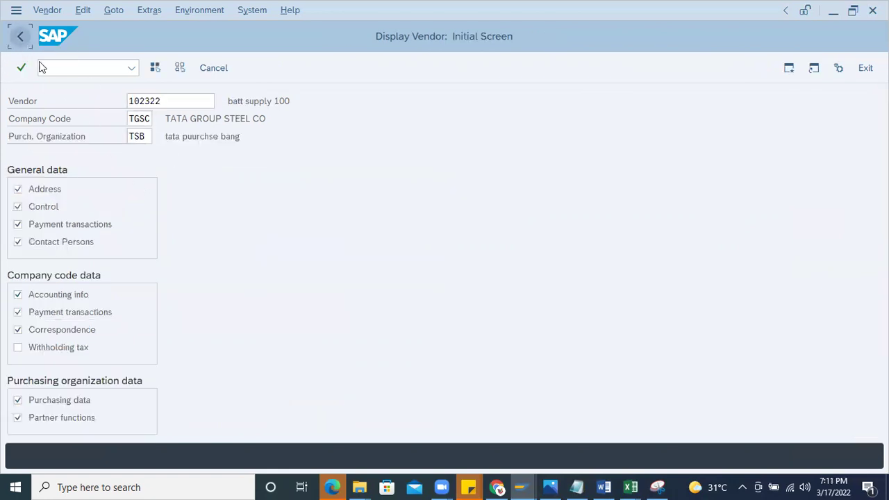
Leave the goods receipt's accounting document, its document list and the material document to return to the aprons purchase order.
key(F3)
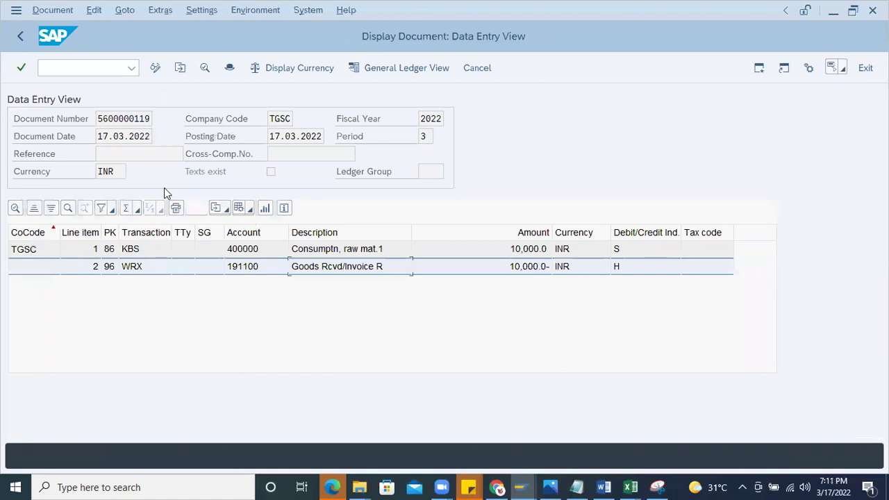
key(F3)
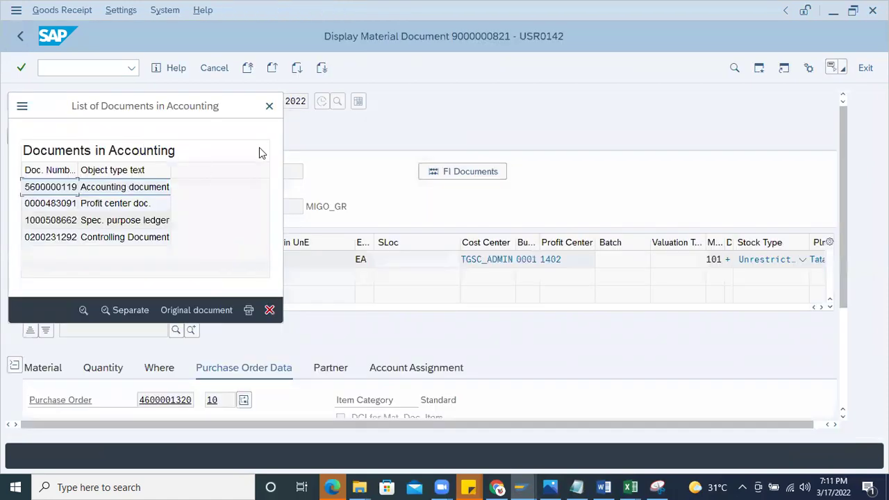
click(270, 106)
click(25, 35)
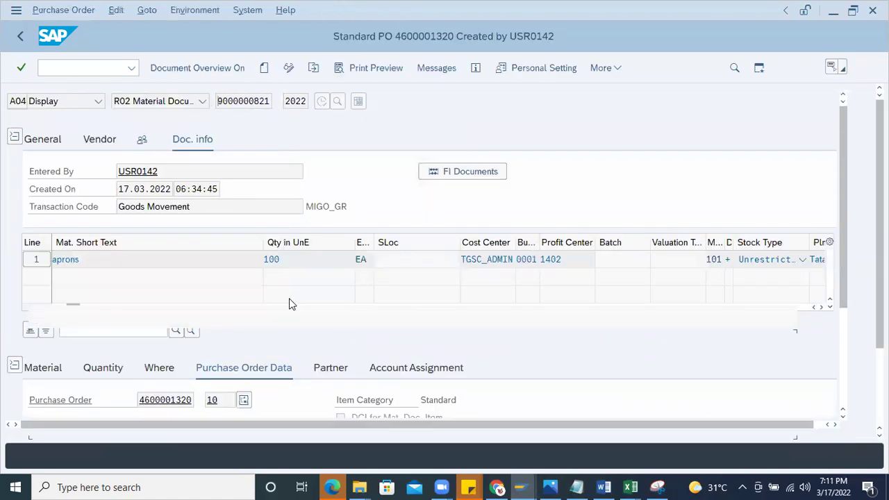
Open the invoice from the purchase order history, display its accounting document and check the G/L account of the vendor line item.
click(117, 389)
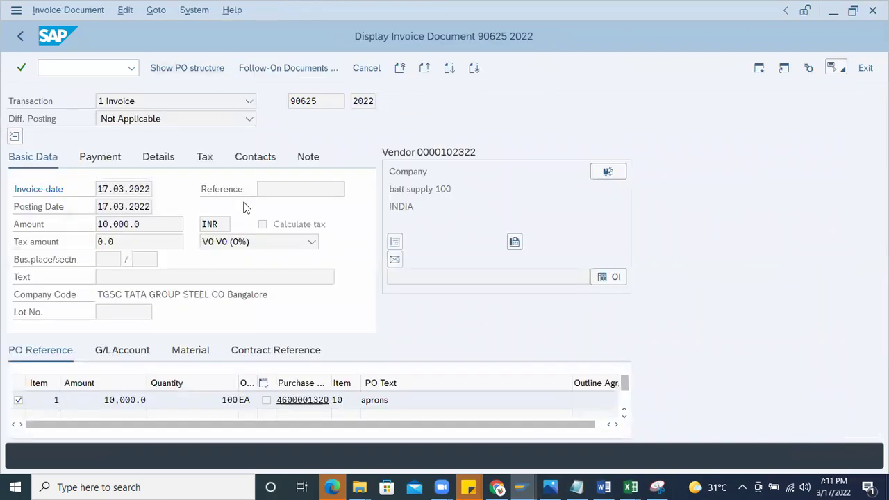
click(288, 68)
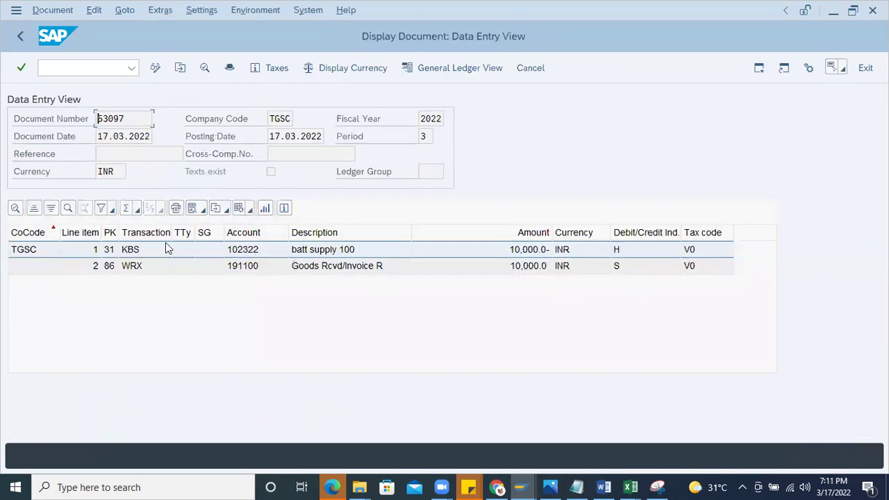
double_click(246, 250)
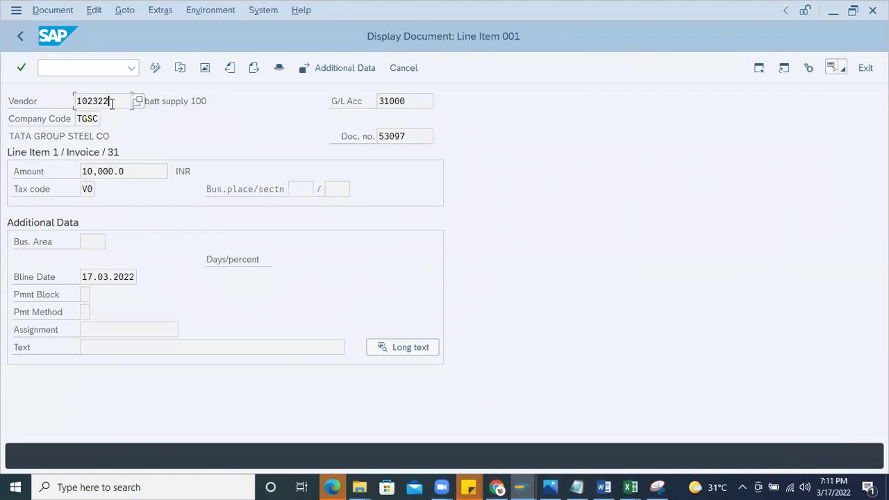
click(204, 101)
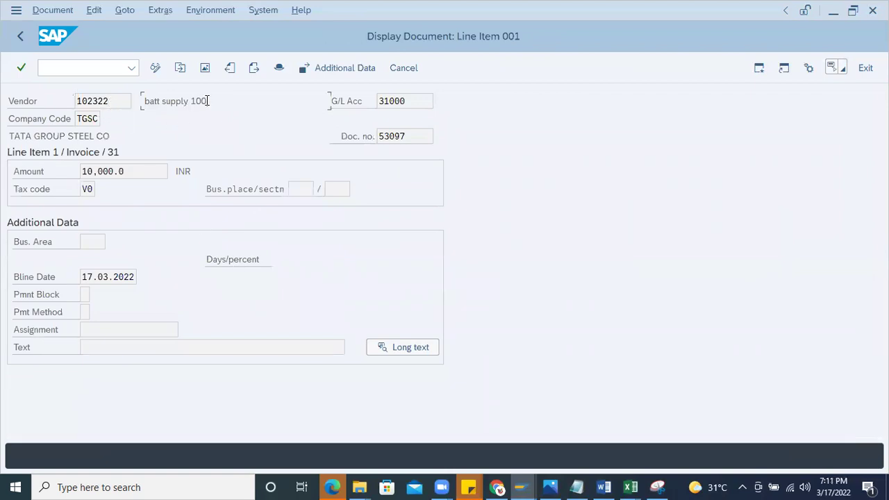
double_click(111, 101)
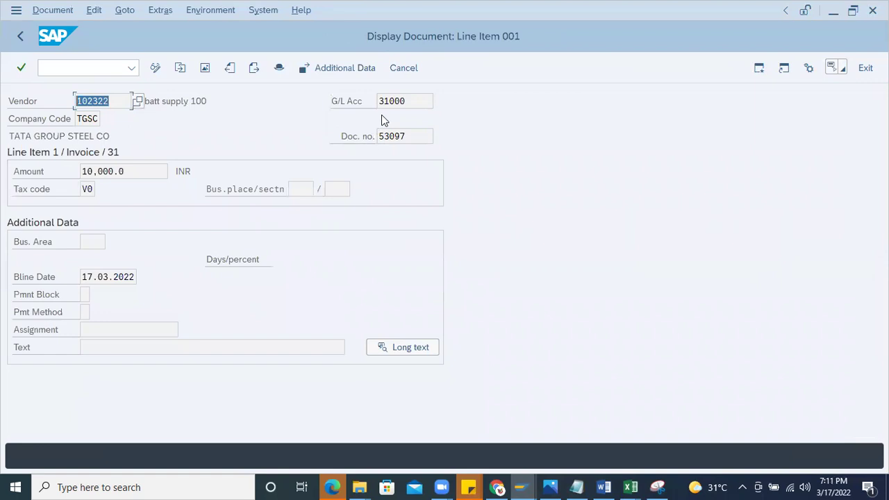
double_click(412, 101)
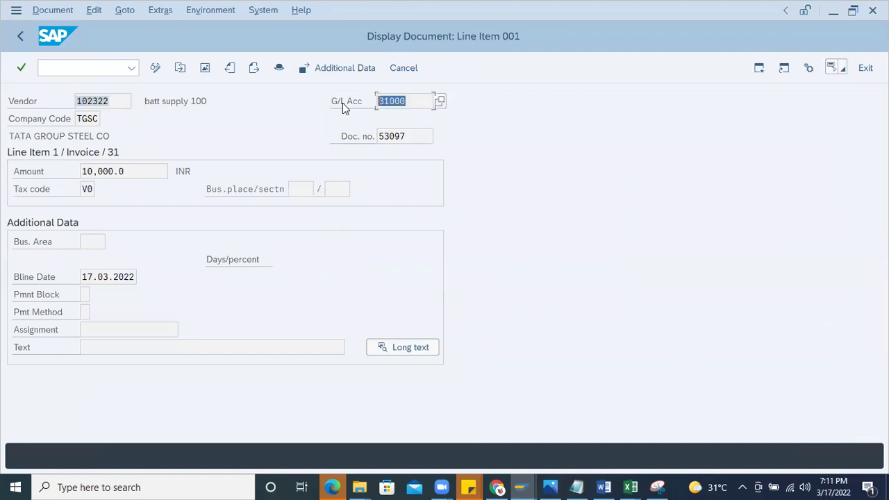
click(389, 100)
double_click(407, 101)
click(390, 101)
double_click(413, 101)
Display the same vendor with transaction XK03 and page to the accounting information to compare its reconciliation account.
key(shift+F3)
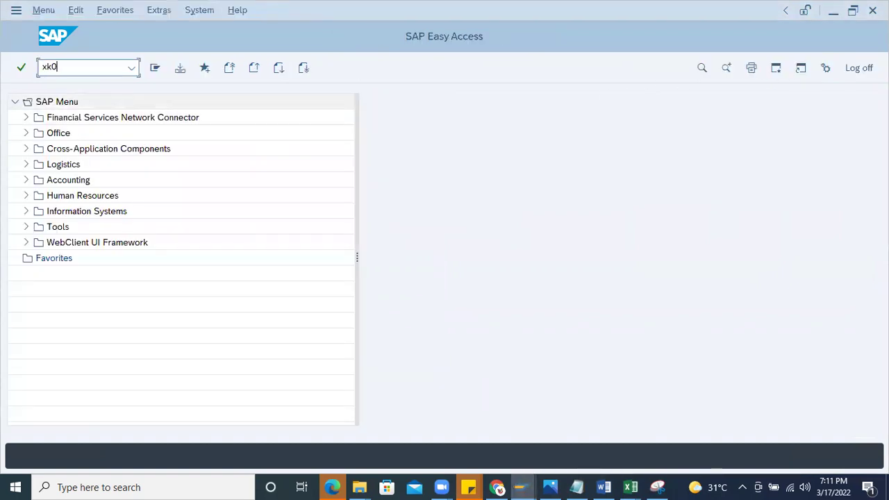
key(Return)
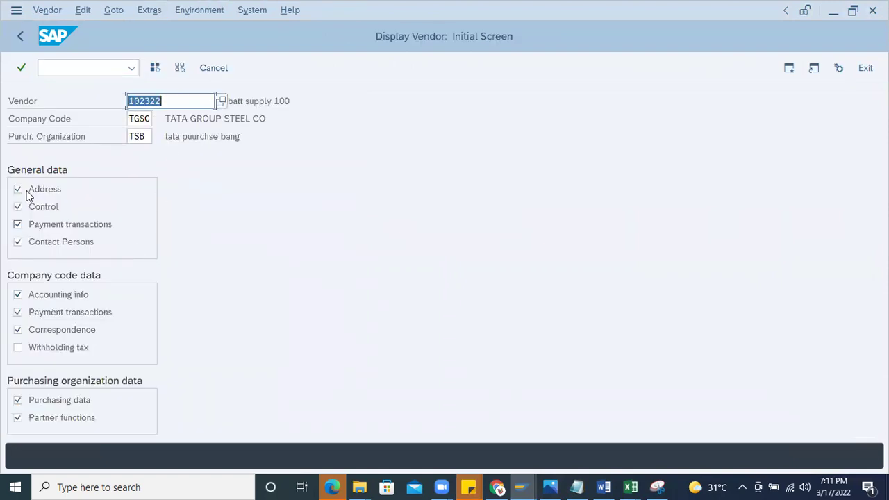
key(Return)
key(Return)
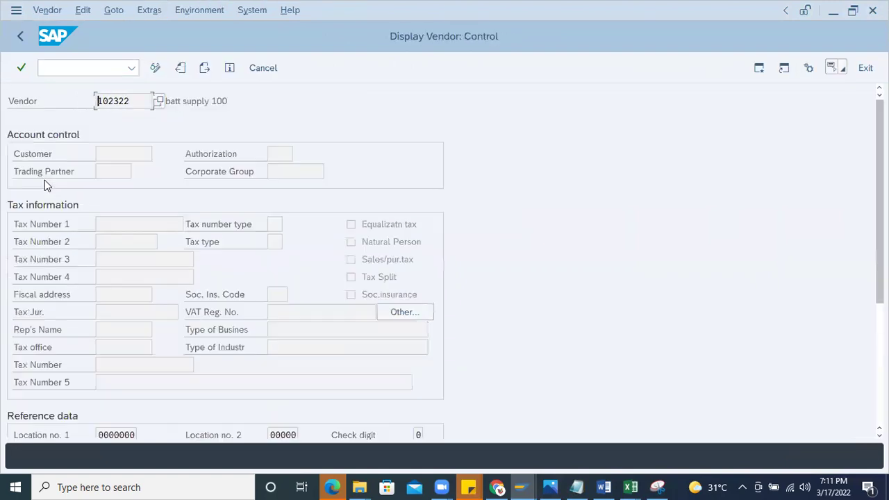
key(Return)
key(Return)
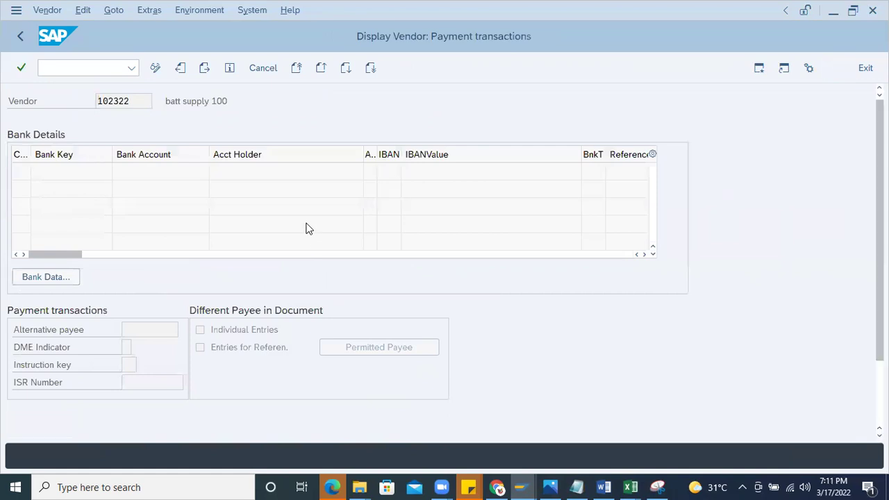
double_click(145, 170)
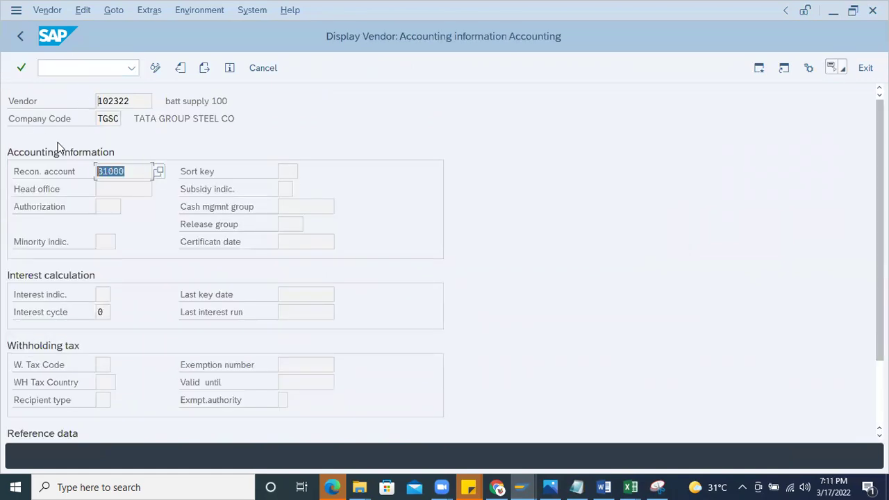
click(135, 171)
drag(133, 171, 24, 146)
key(F3)
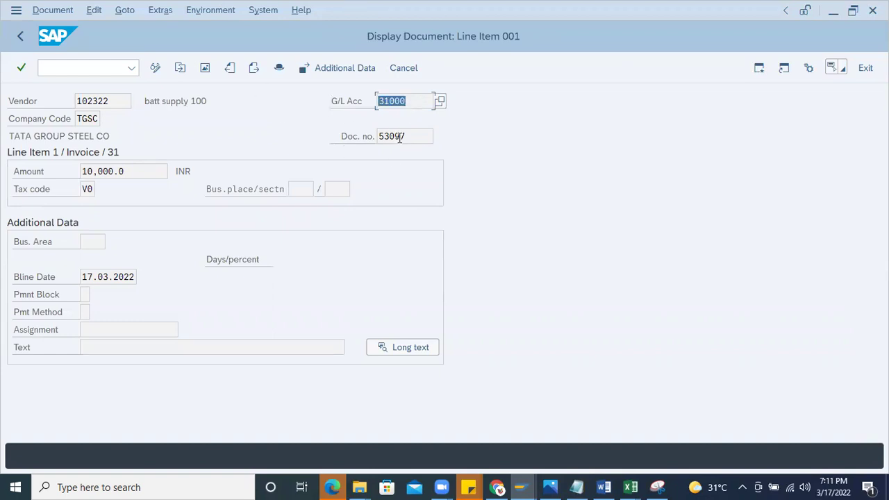
Examine the vendor line item's document number, amount, tax code and additional data, and return to the data entry view.
drag(400, 137, 291, 118)
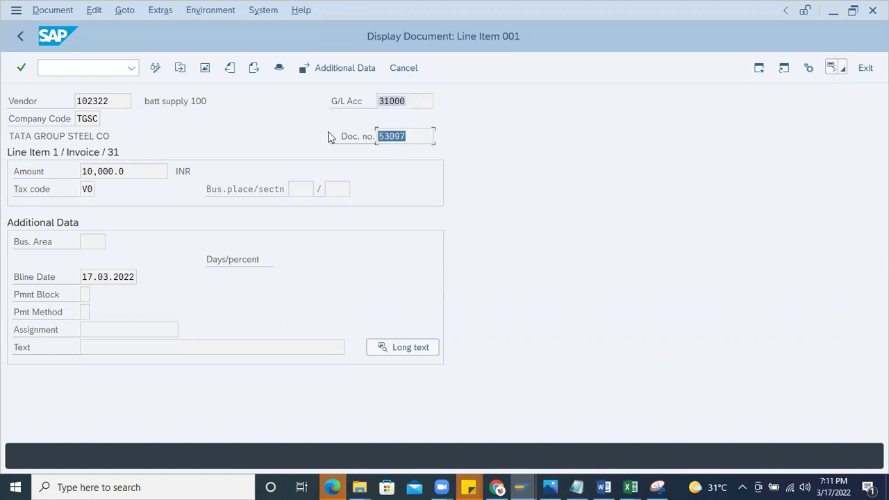
drag(132, 168, 6, 128)
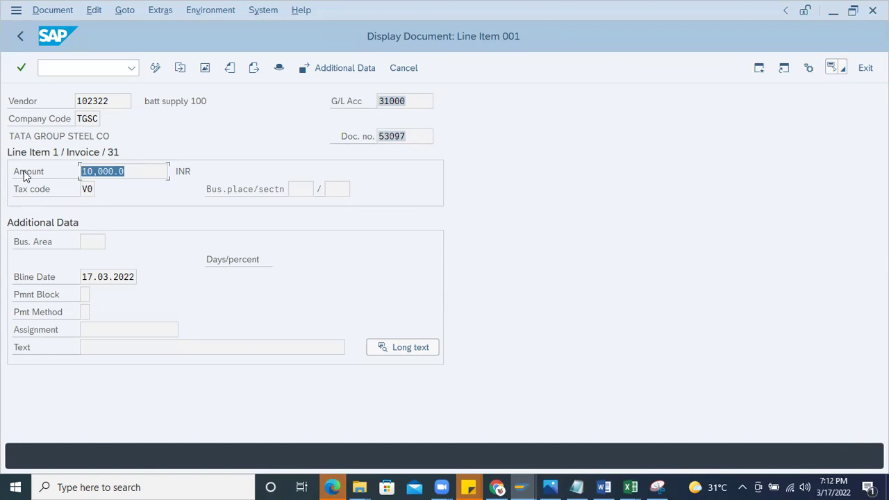
drag(90, 189, 18, 178)
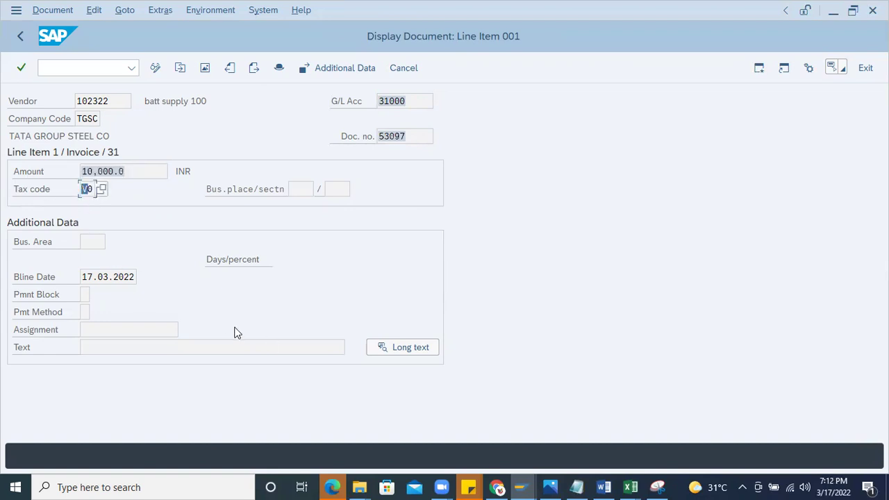
click(338, 67)
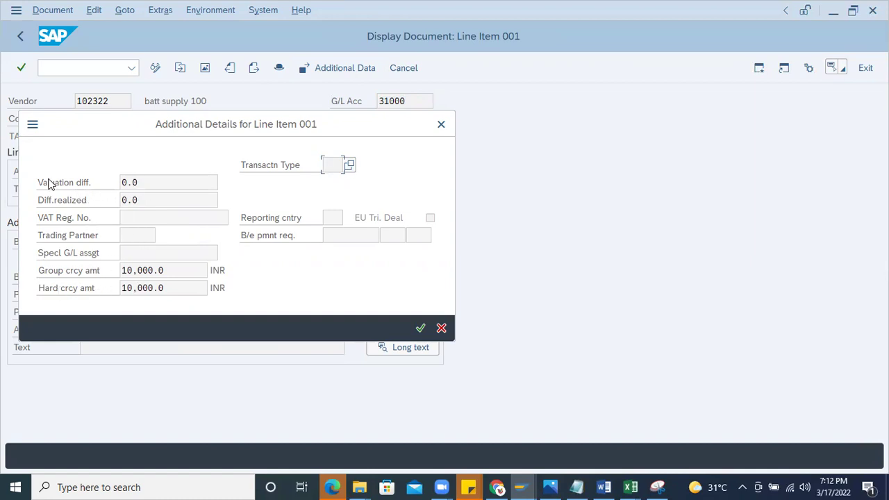
click(442, 125)
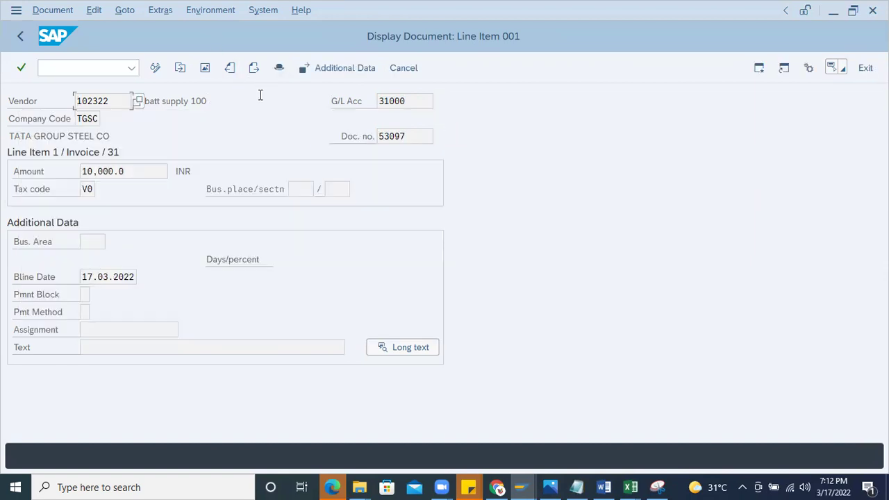
click(21, 35)
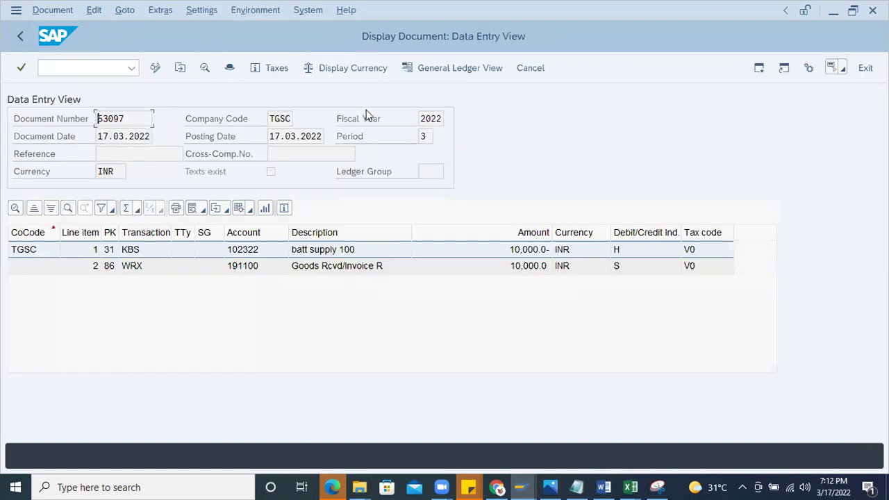
Display the invoice posting in the general ledger view and examine ledger 0L's document, fiscal year and period.
click(423, 63)
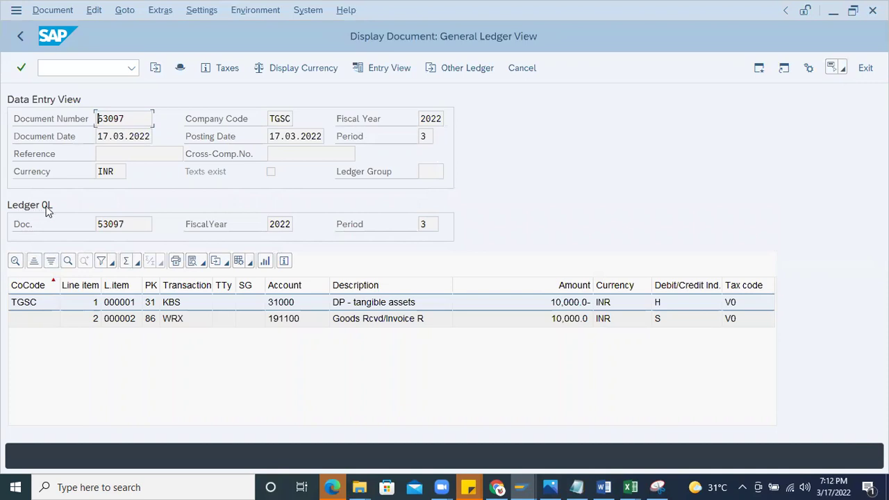
double_click(127, 223)
double_click(291, 223)
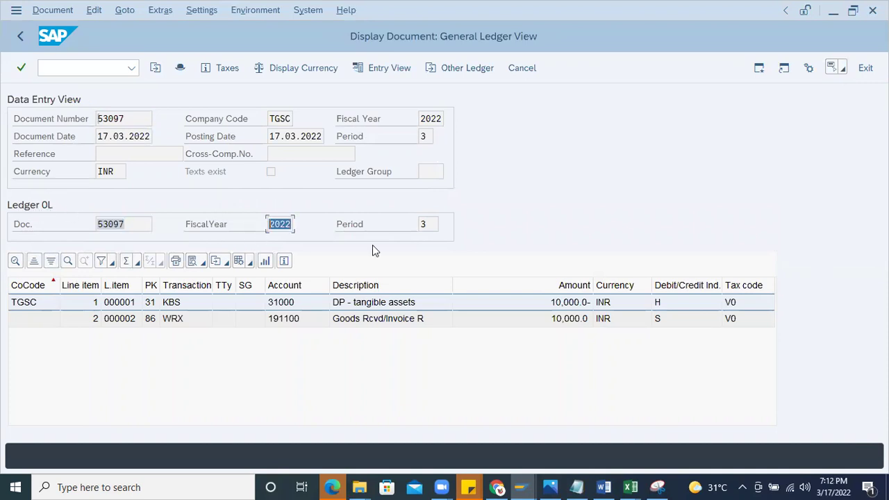
double_click(432, 224)
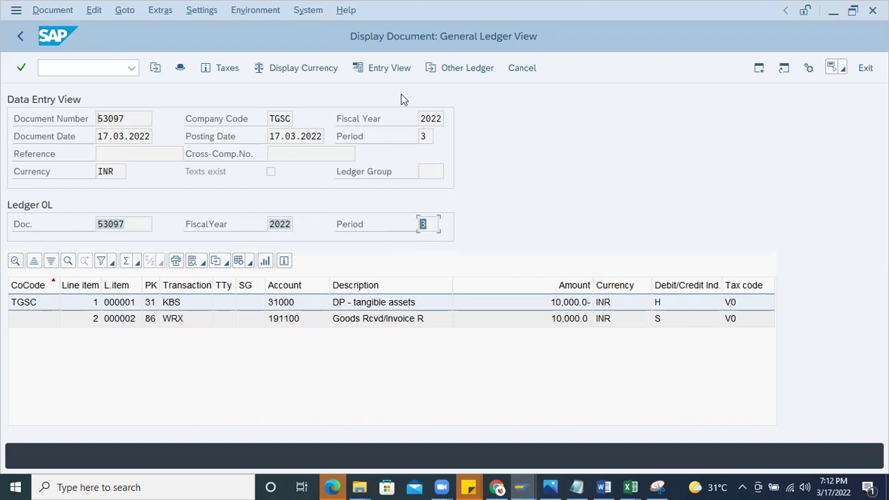
Examine the other ledgers available for the document, including Leading Ledger and IAS, and close the selection without choosing one.
click(460, 67)
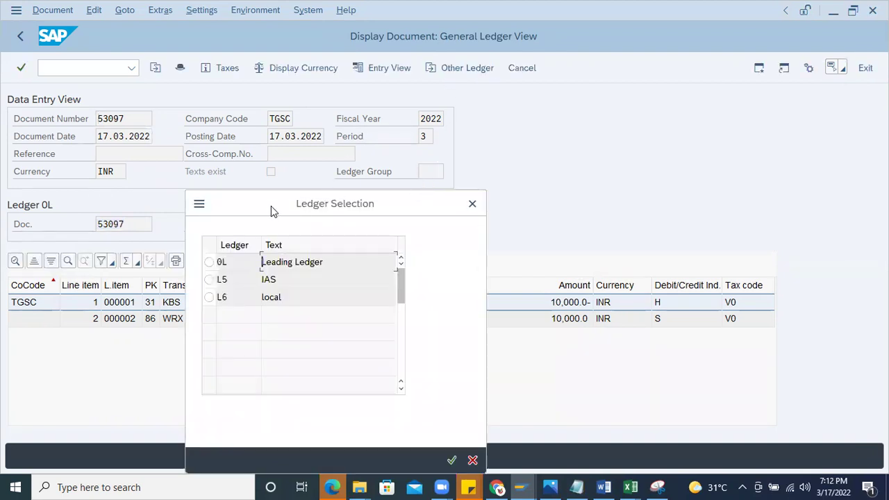
drag(273, 215, 604, 145)
click(613, 211)
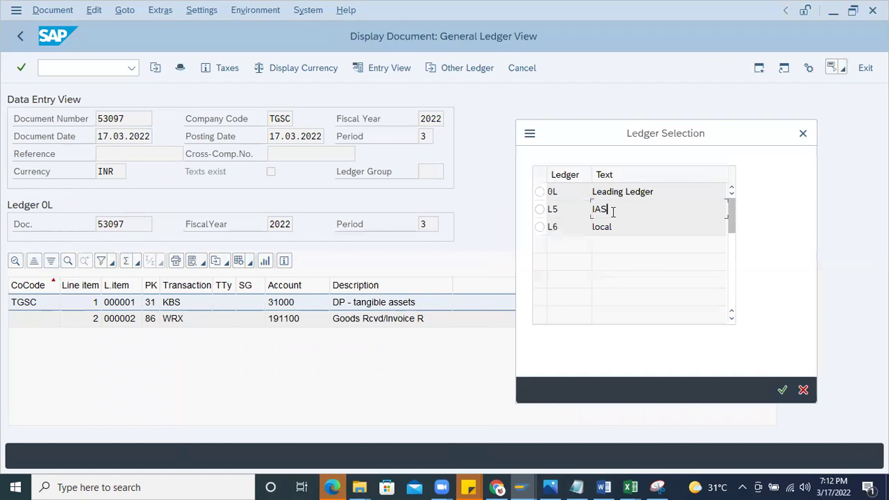
click(803, 133)
click(458, 68)
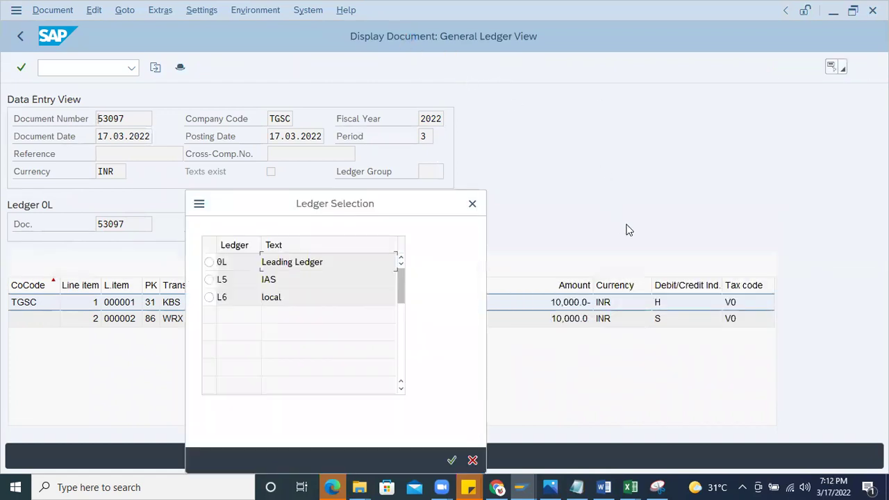
drag(339, 208, 603, 190)
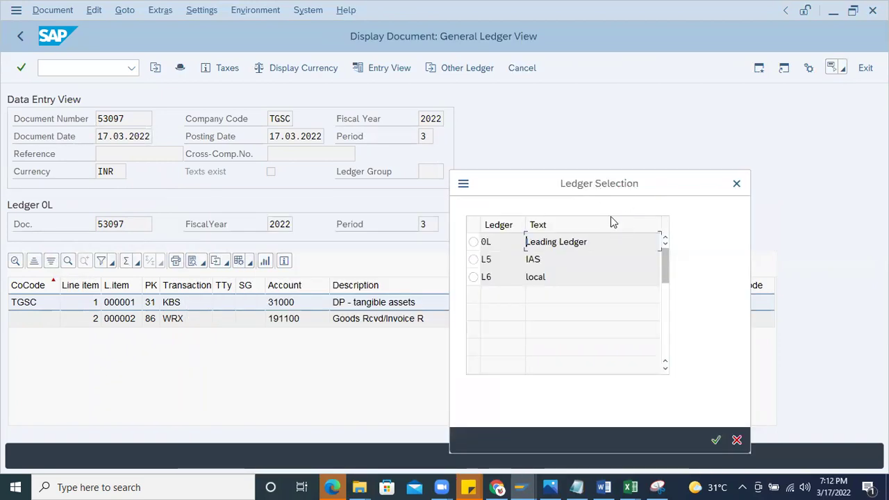
drag(600, 241, 433, 224)
drag(549, 258, 277, 200)
drag(500, 261, 409, 248)
drag(486, 238, 437, 252)
click(736, 183)
Leave the accounting document and the list of accounting documents to return to the invoice document display.
click(21, 35)
click(270, 107)
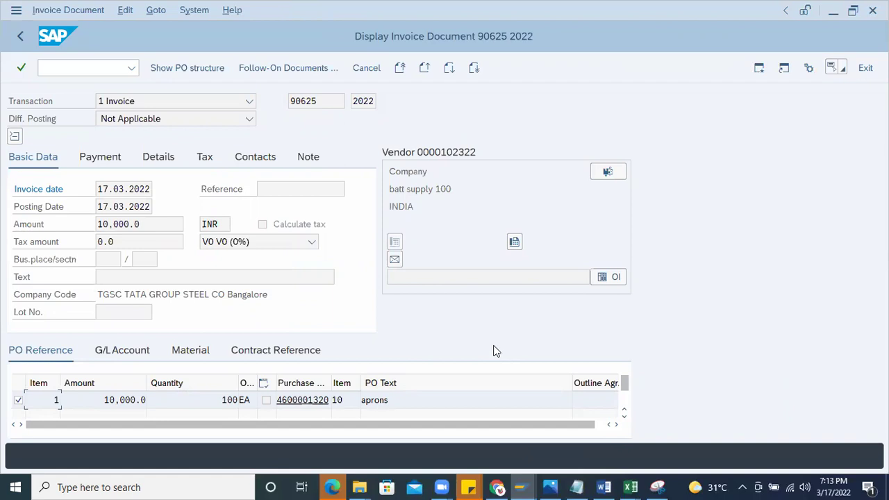
click(49, 70)
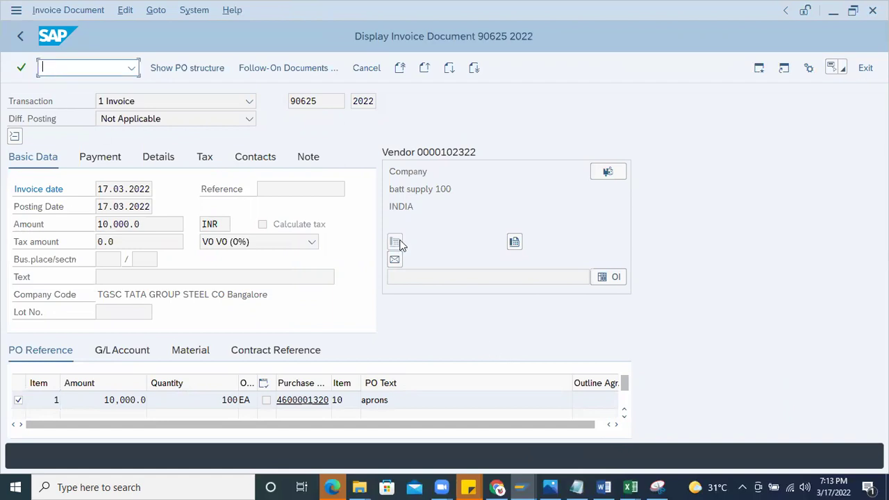